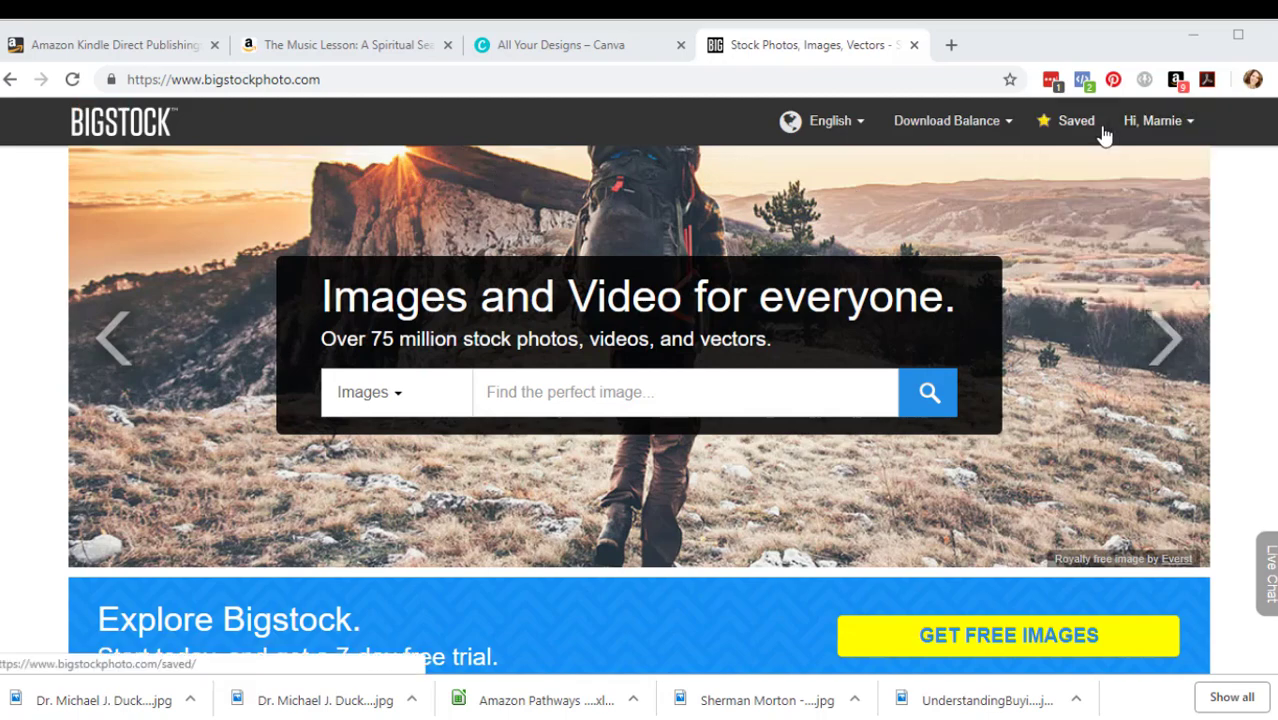
# Check the account's remaining image download balance on Bigstock
pyautogui.moveTo(953, 130)
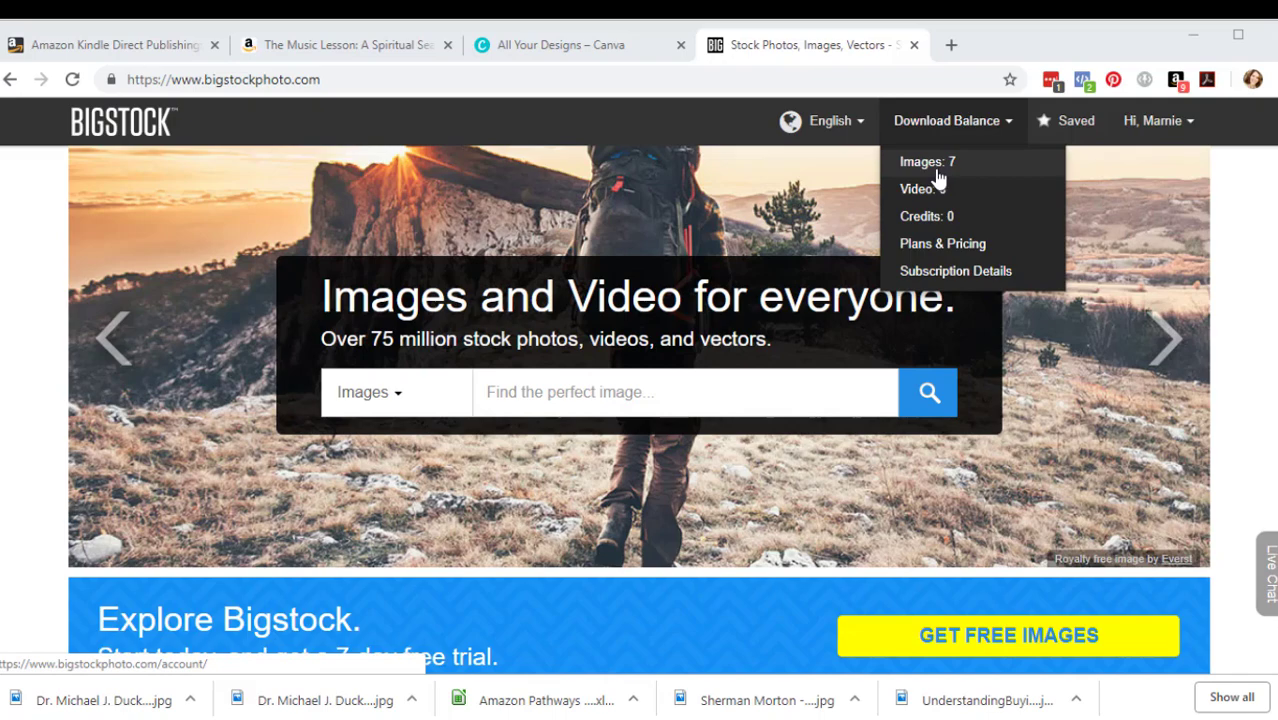
pyautogui.moveTo(1166, 143)
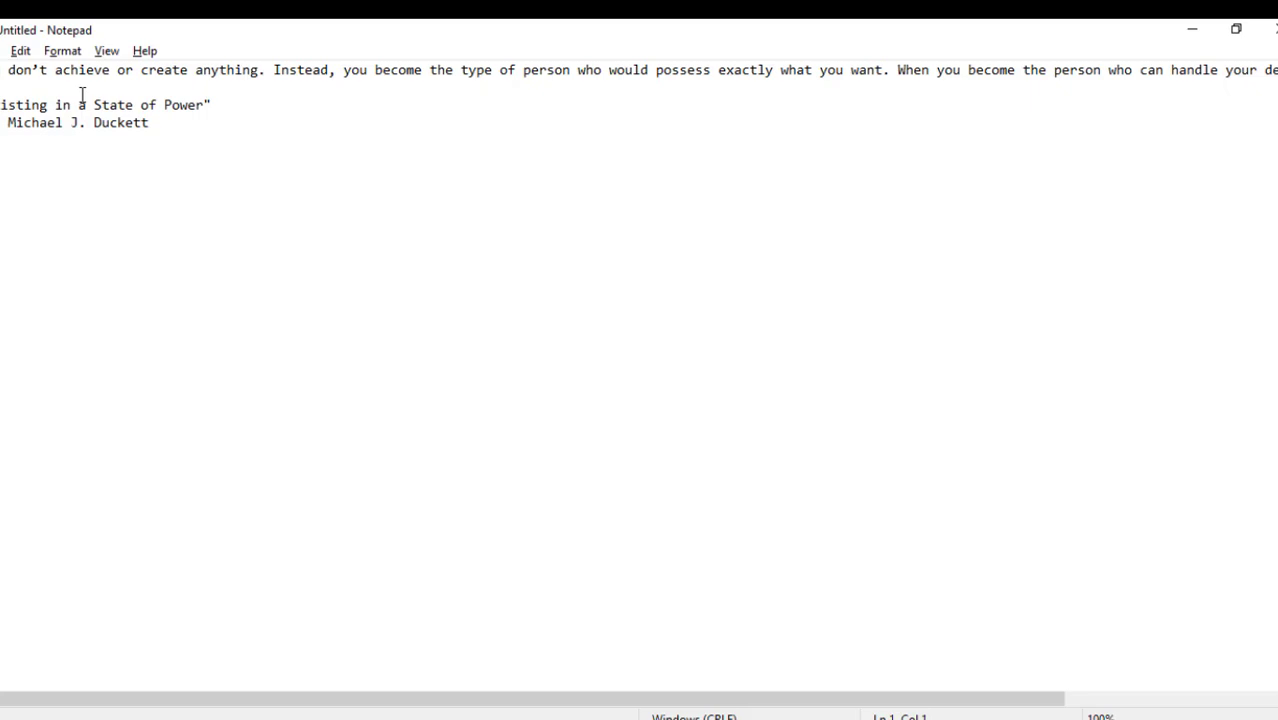
# Add an opening quotation mark to the quote in the Notepad document and read through its first line
pyautogui.write('"')
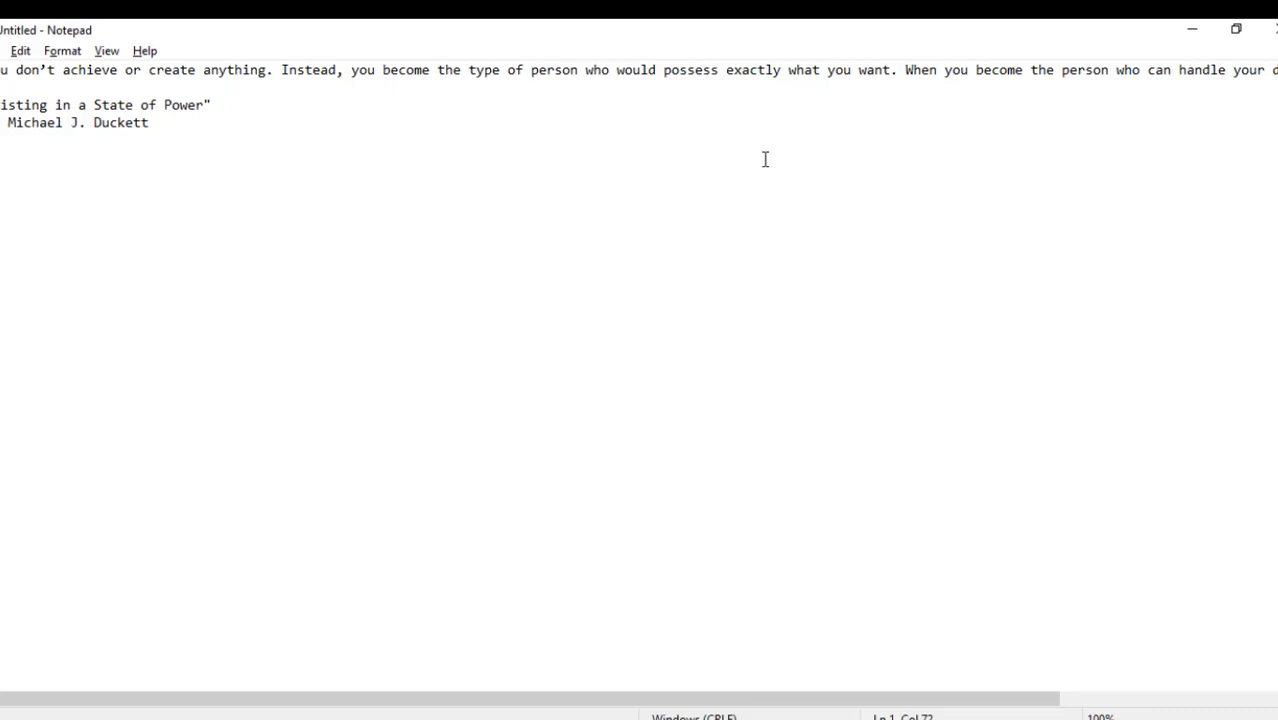
pyautogui.press('End')
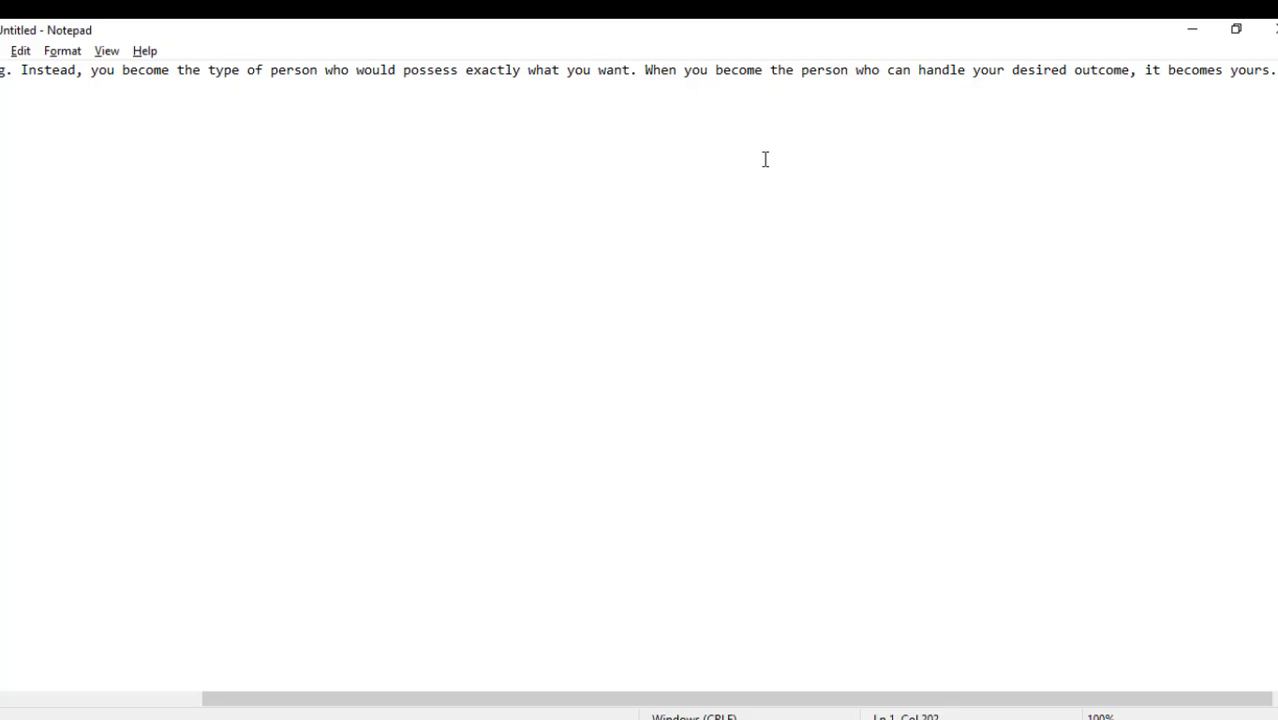
pyautogui.press('Down')
pyautogui.press('Down')
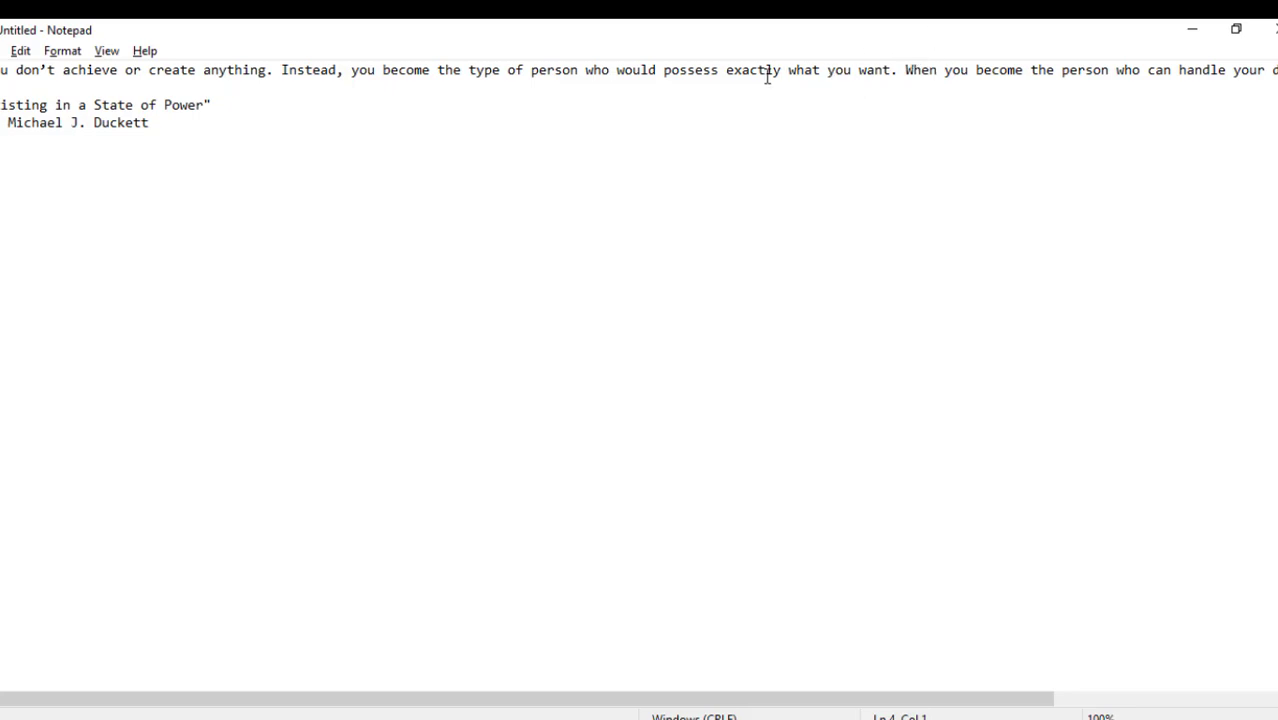
pyautogui.moveTo(686, 72); pyautogui.dragTo(1108, 85)
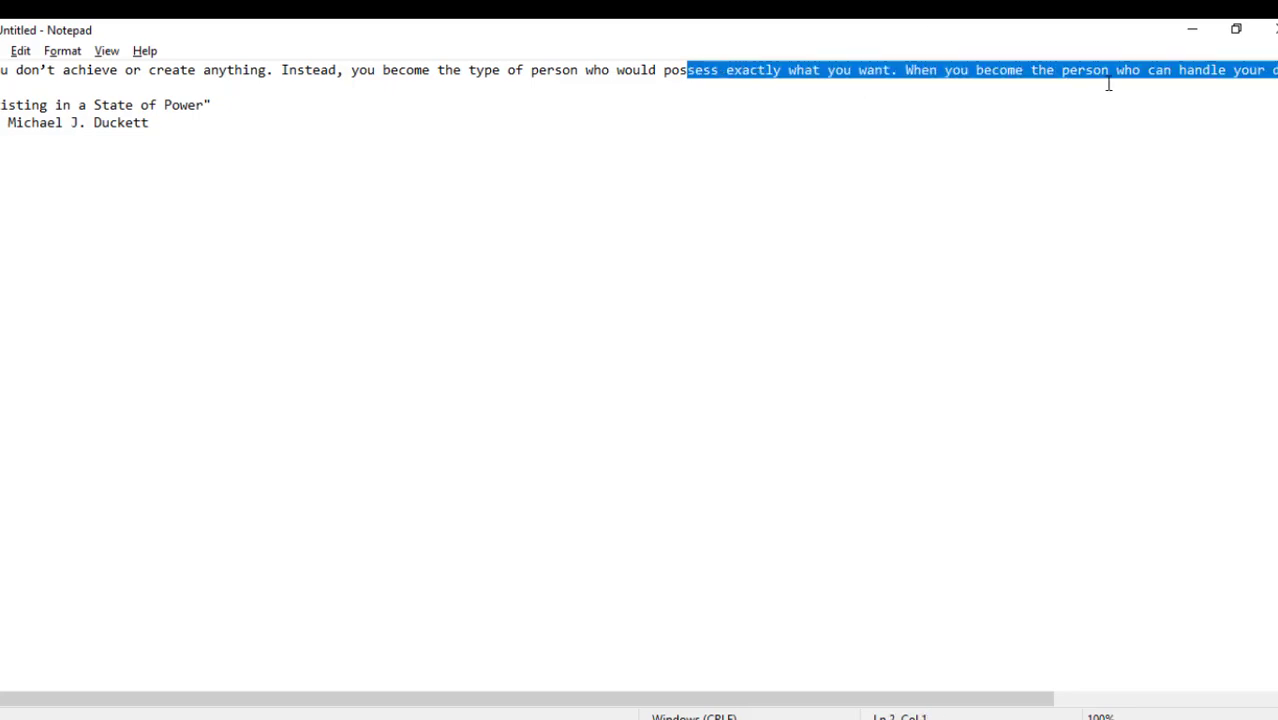
pyautogui.click(728, 70)
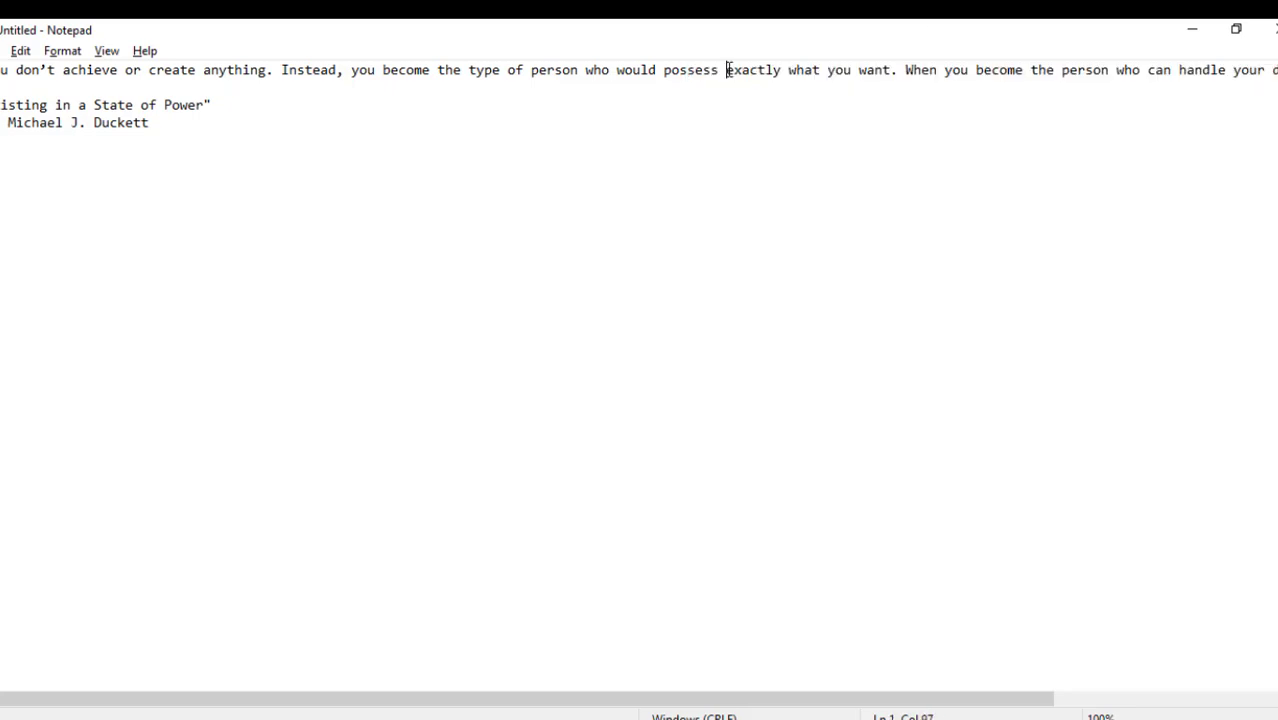
pyautogui.click(592, 76)
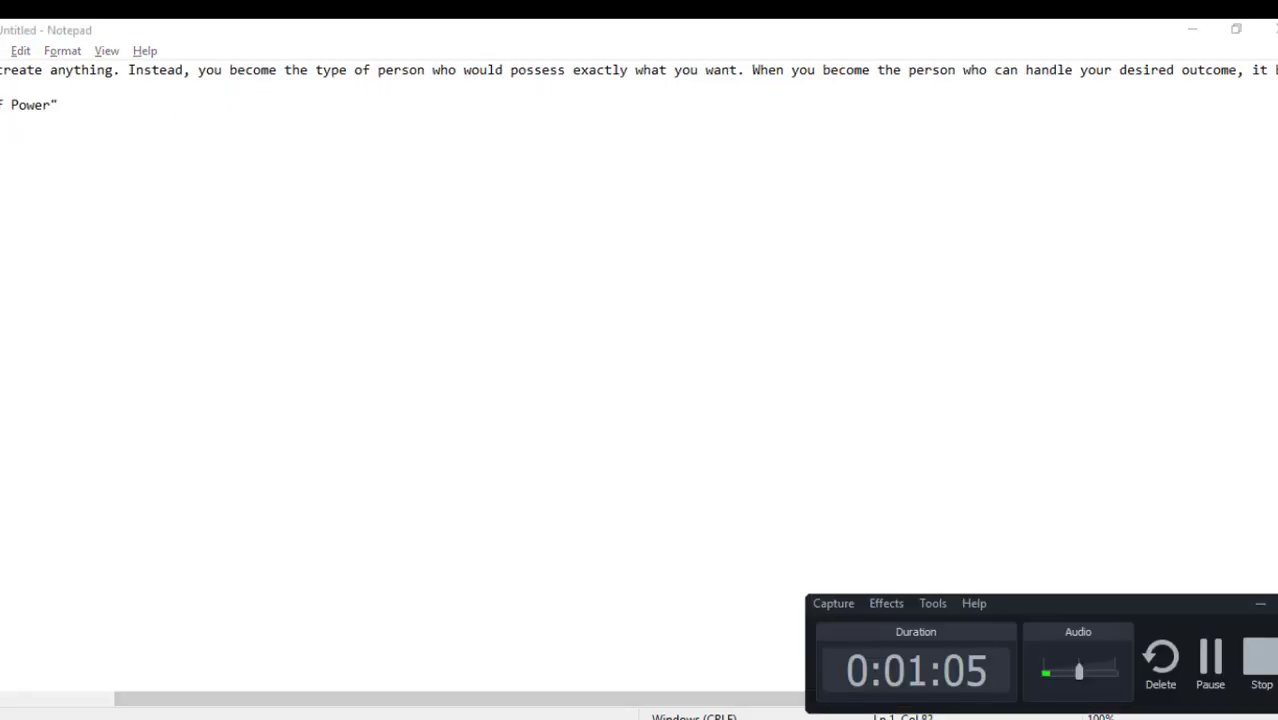
# Switch back to Bigstock in the browser and search its images for "goals"
pyautogui.hotkey('alt', 'Tab')
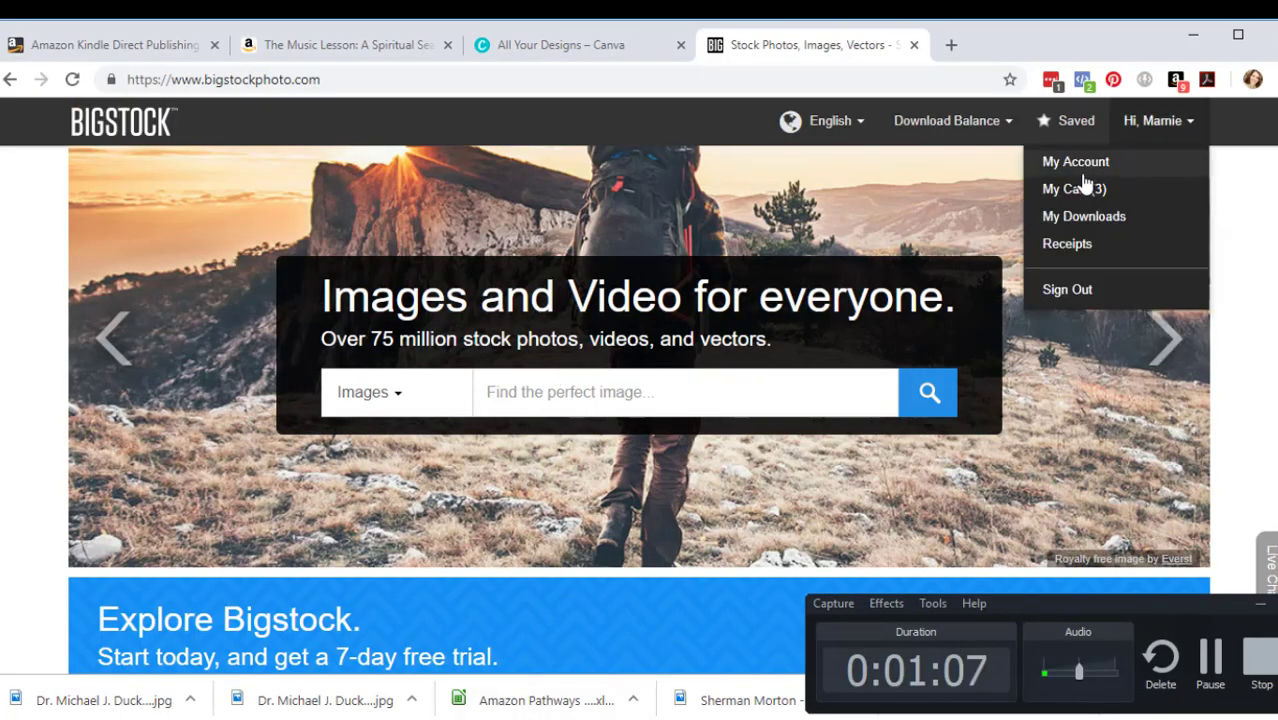
pyautogui.click(547, 400)
pyautogui.write('goals')
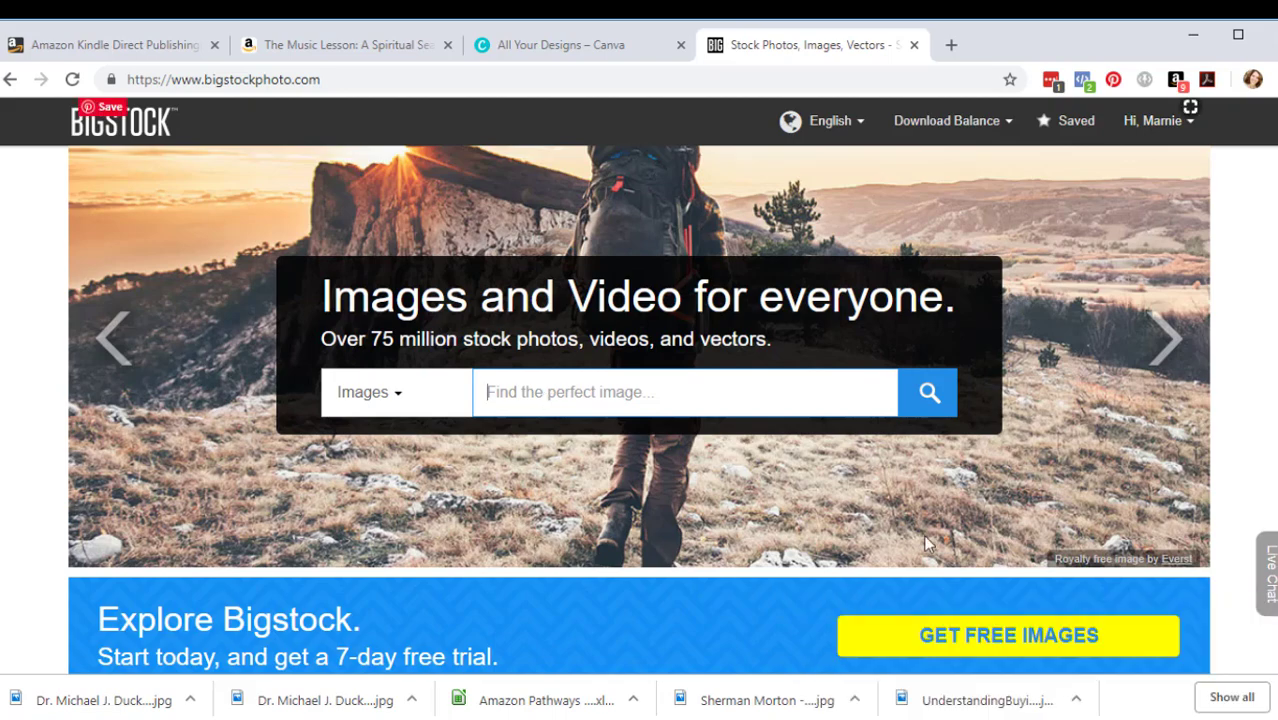
pyautogui.press('Return')
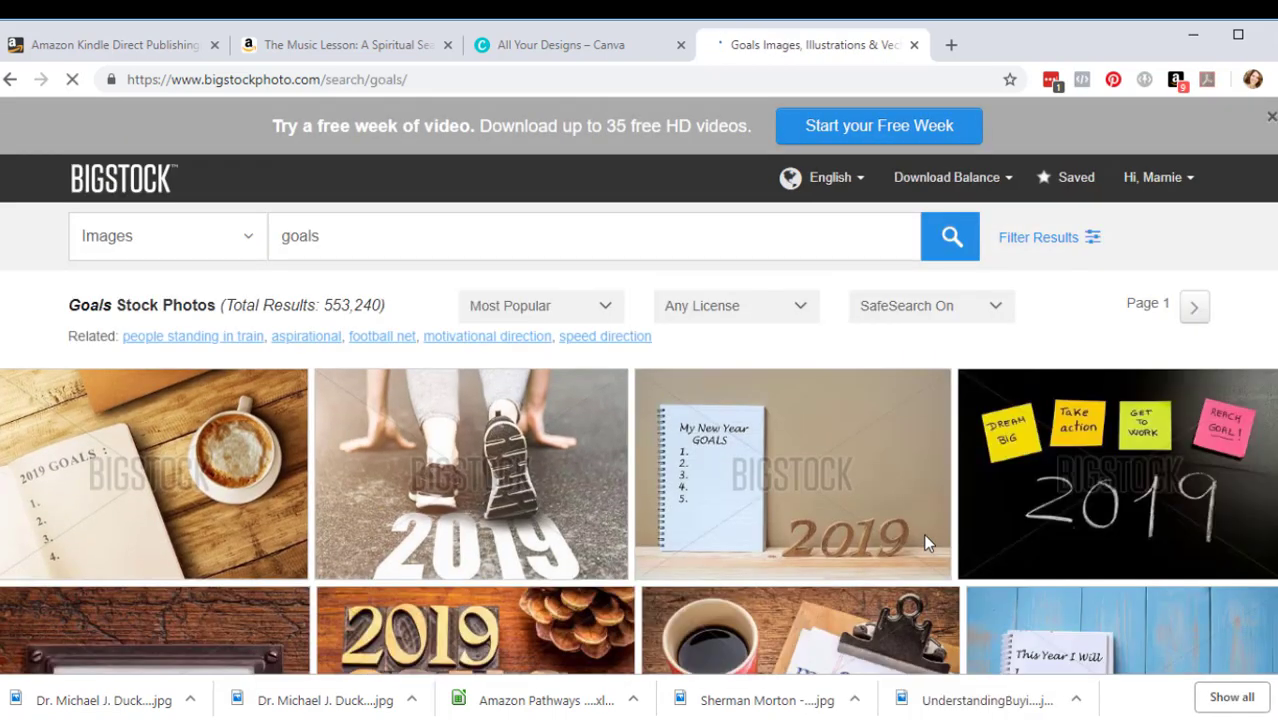
# Look through the "goals" search results for pictures that could suit the quote
pyautogui.scroll(-6, 1095, 537)
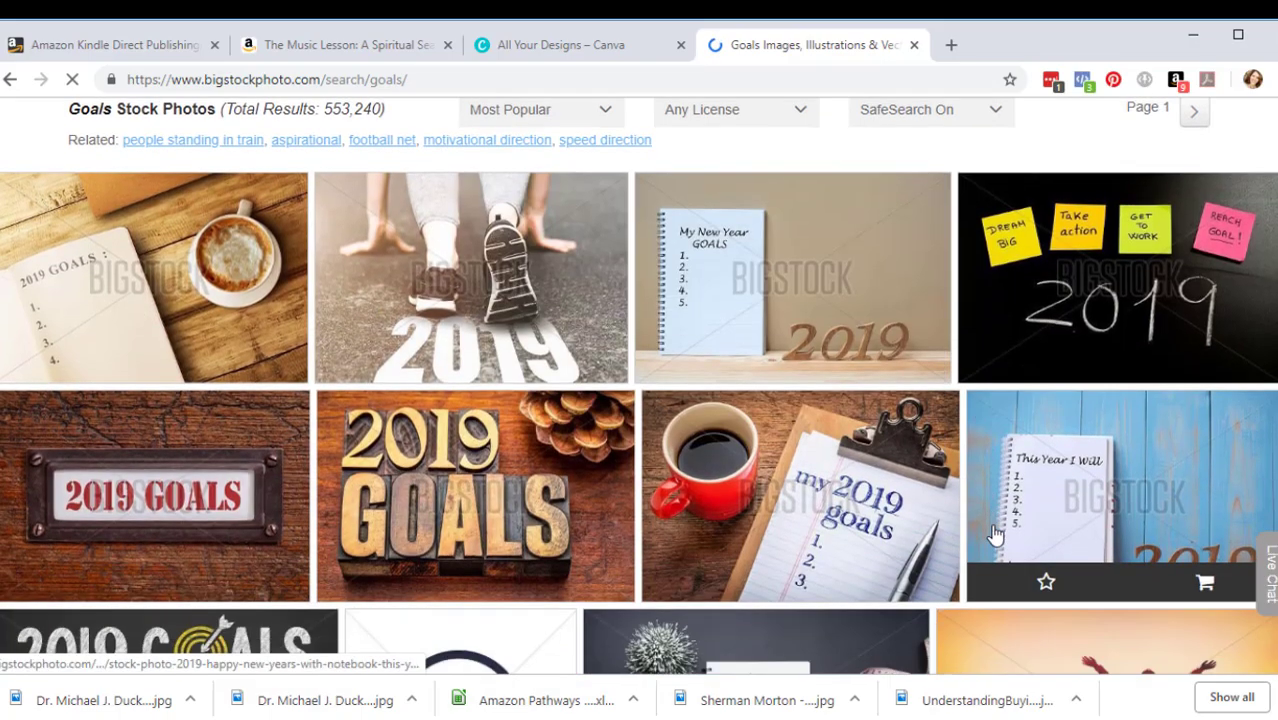
pyautogui.scroll(-6, 950, 525)
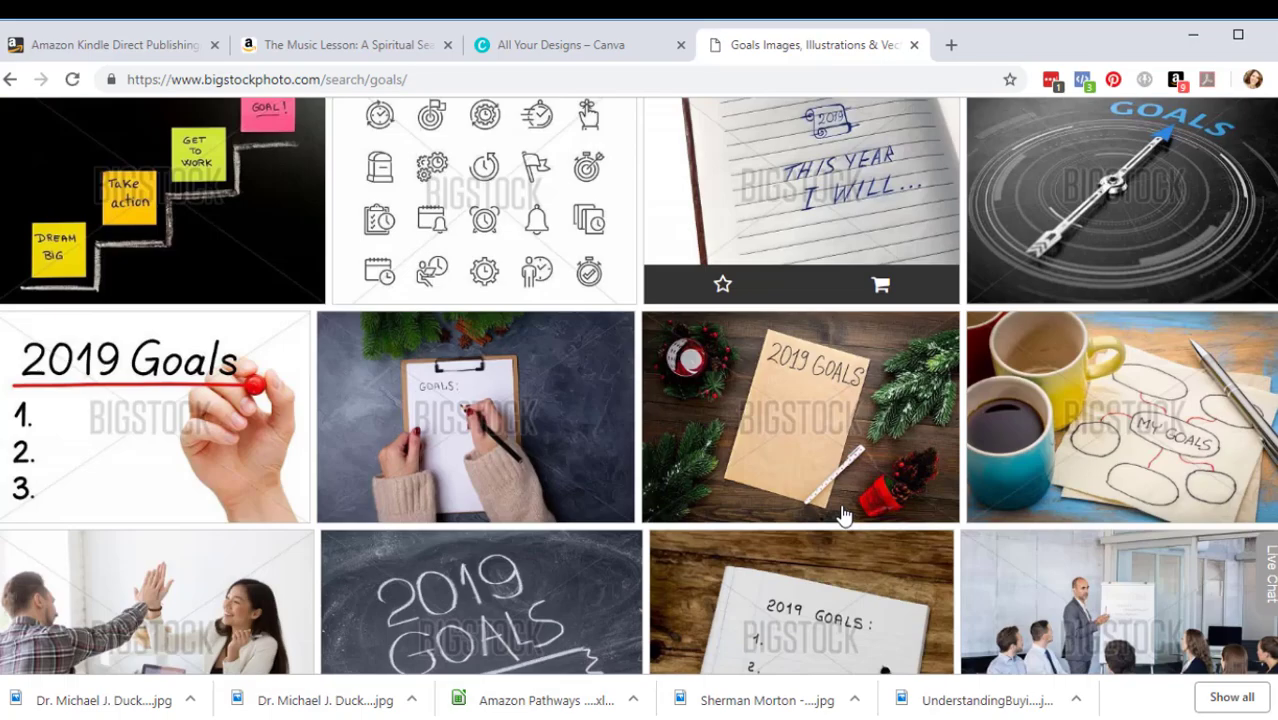
pyautogui.scroll(4, 560, 305)
pyautogui.scroll(5, 560, 305)
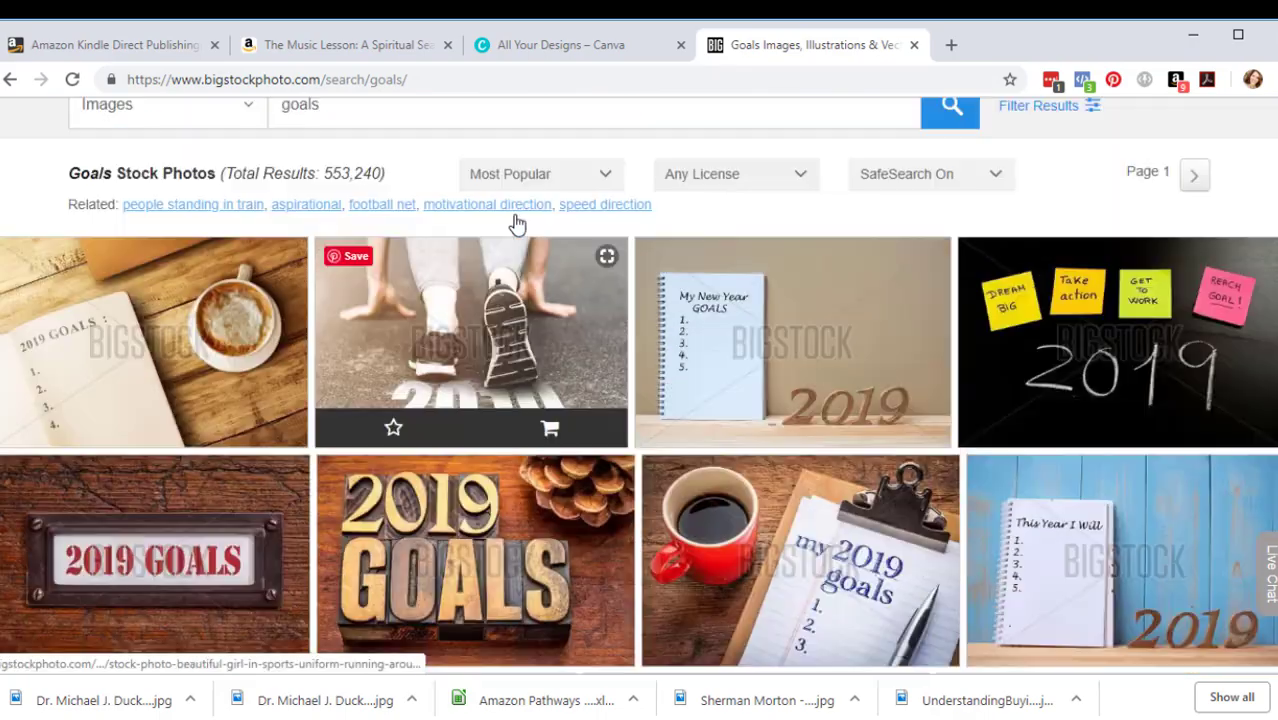
pyautogui.scroll(-2, 479, 360)
pyautogui.scroll(-10, 531, 452)
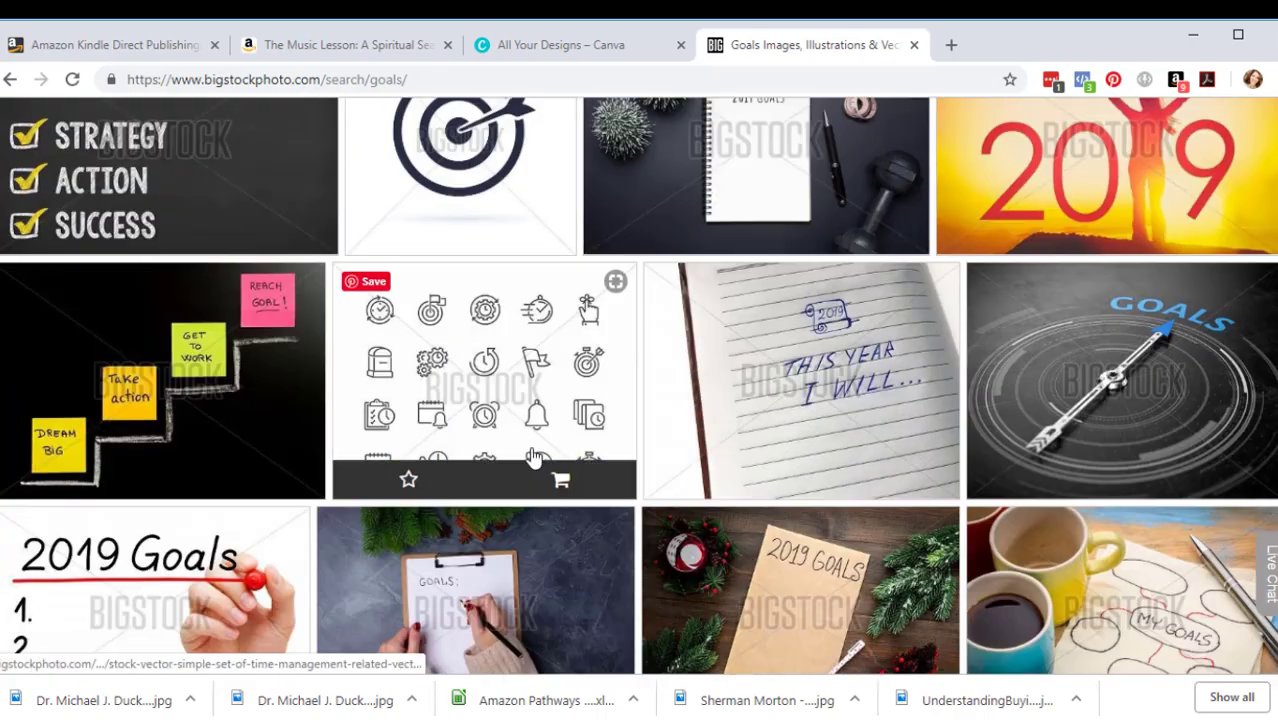
pyautogui.scroll(-8, 531, 455)
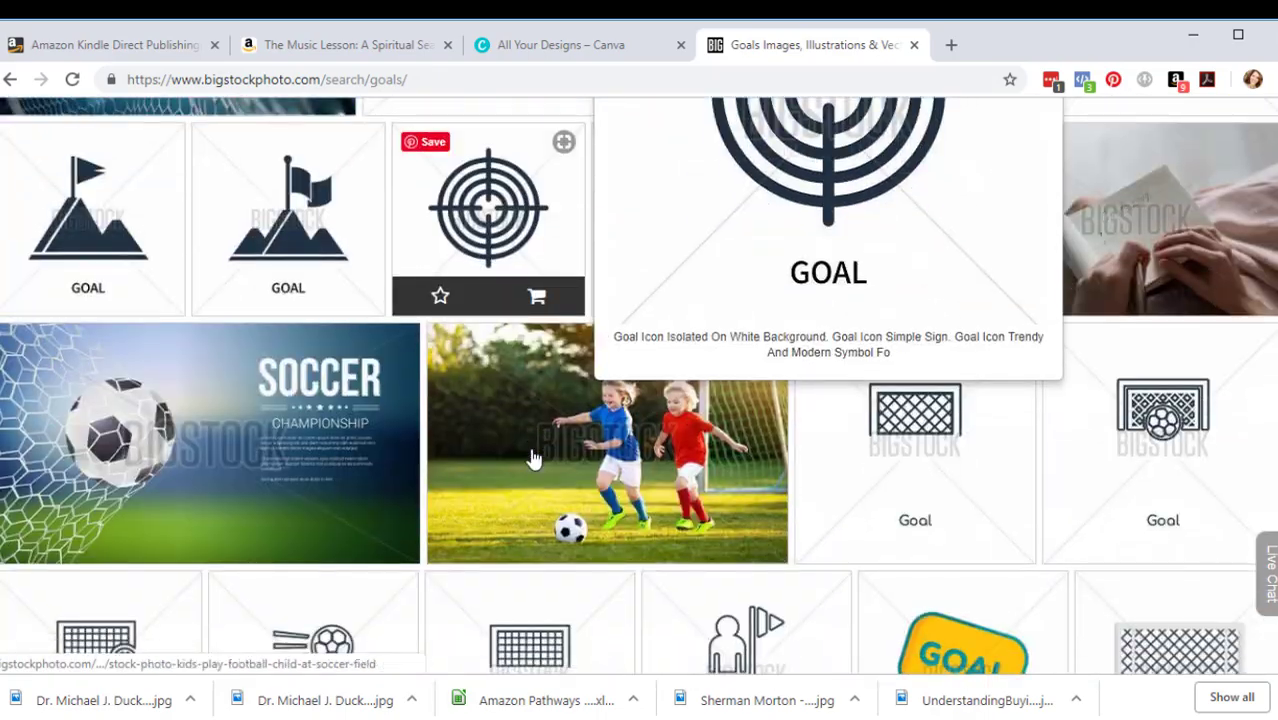
pyautogui.scroll(-3, 531, 462)
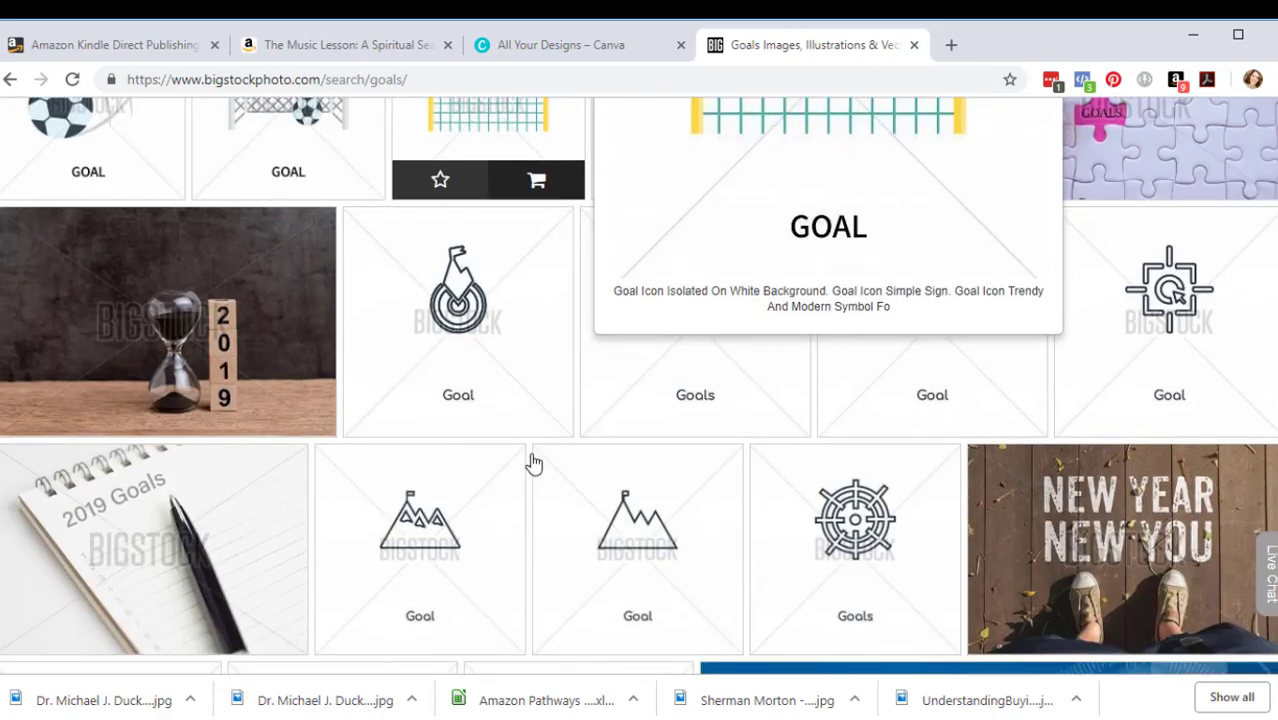
pyautogui.scroll(-5, 531, 462)
pyautogui.scroll(-8, 531, 462)
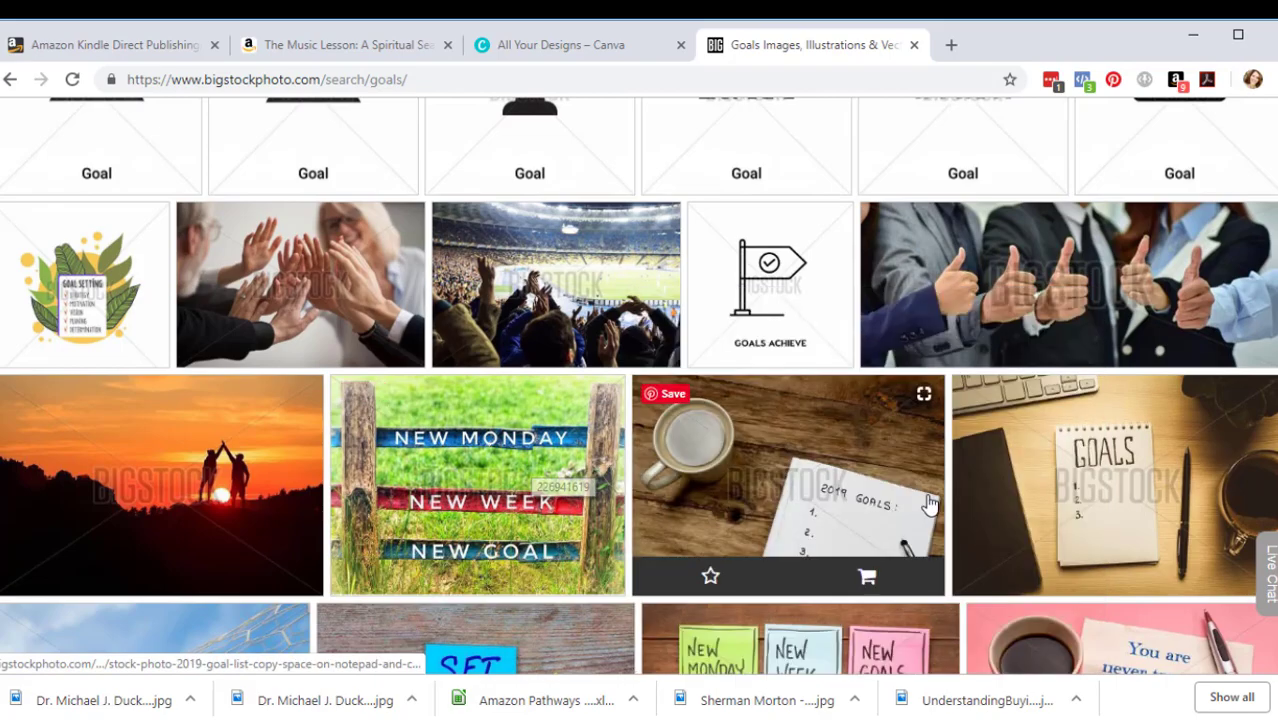
pyautogui.scroll(-3, 925, 508)
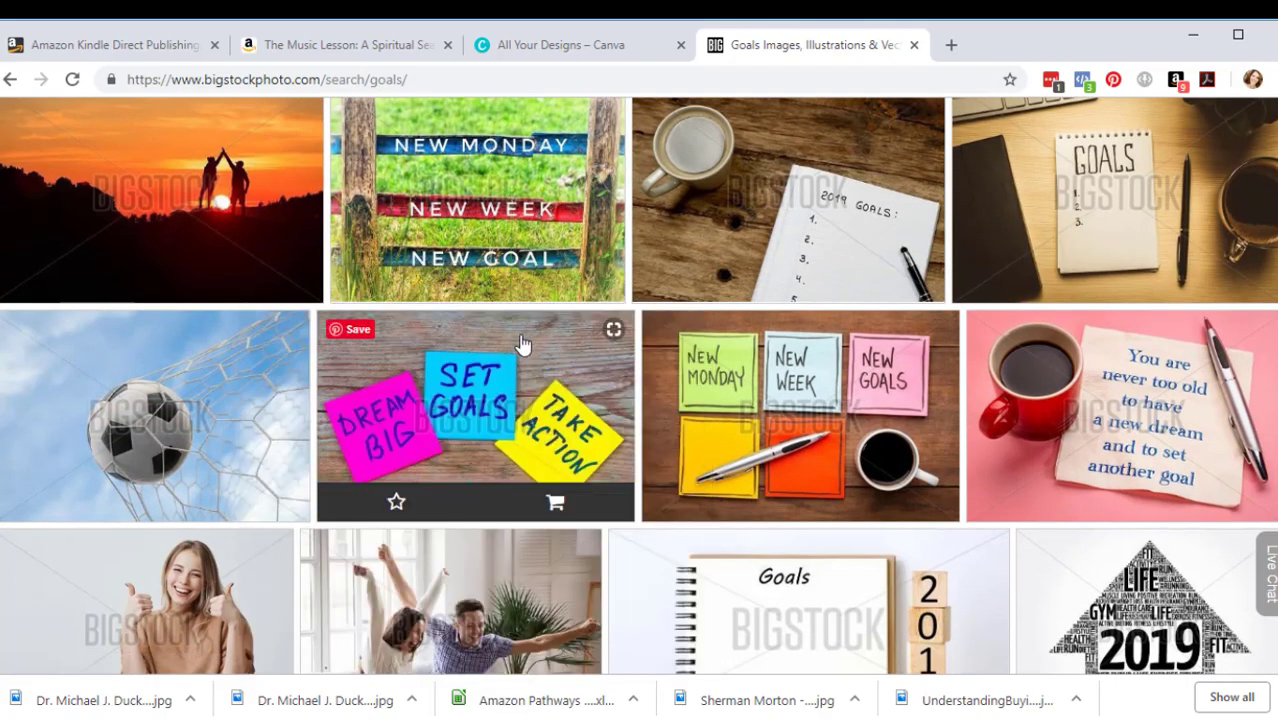
pyautogui.moveTo(522, 344)
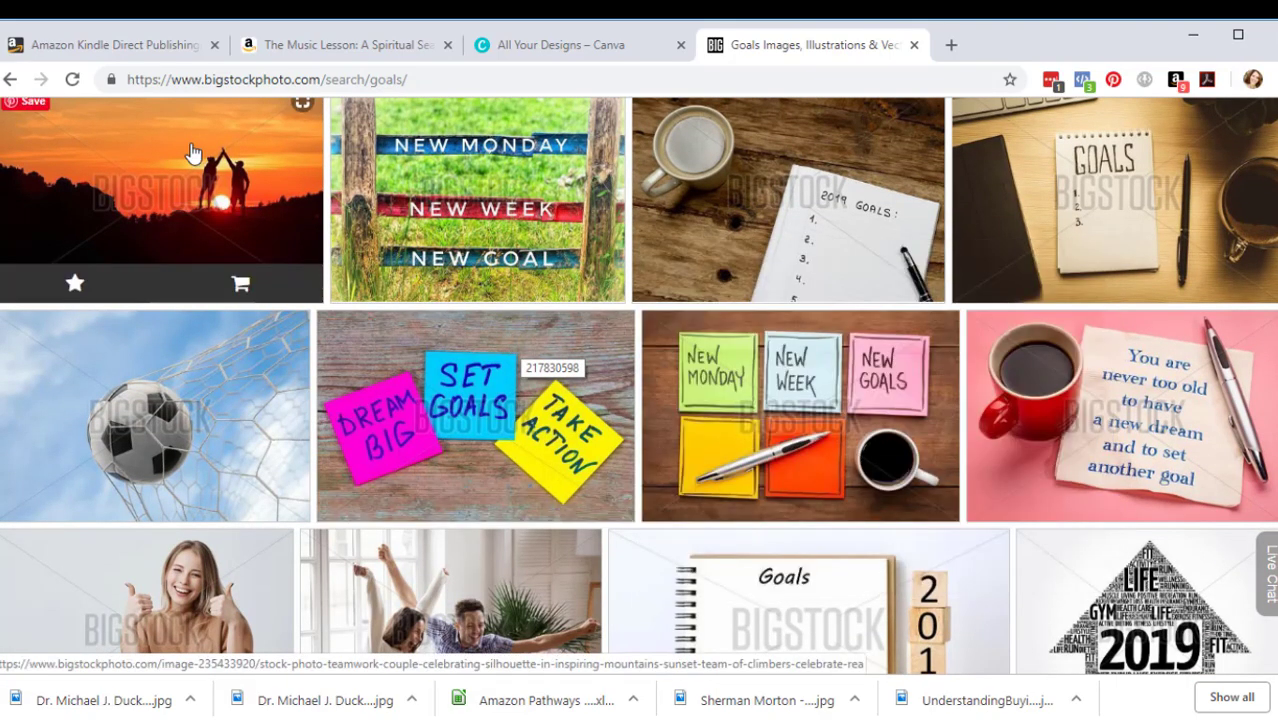
# Remove the sunset silhouette of the celebrating couple from the saved images and save it again
pyautogui.moveTo(200, 176)
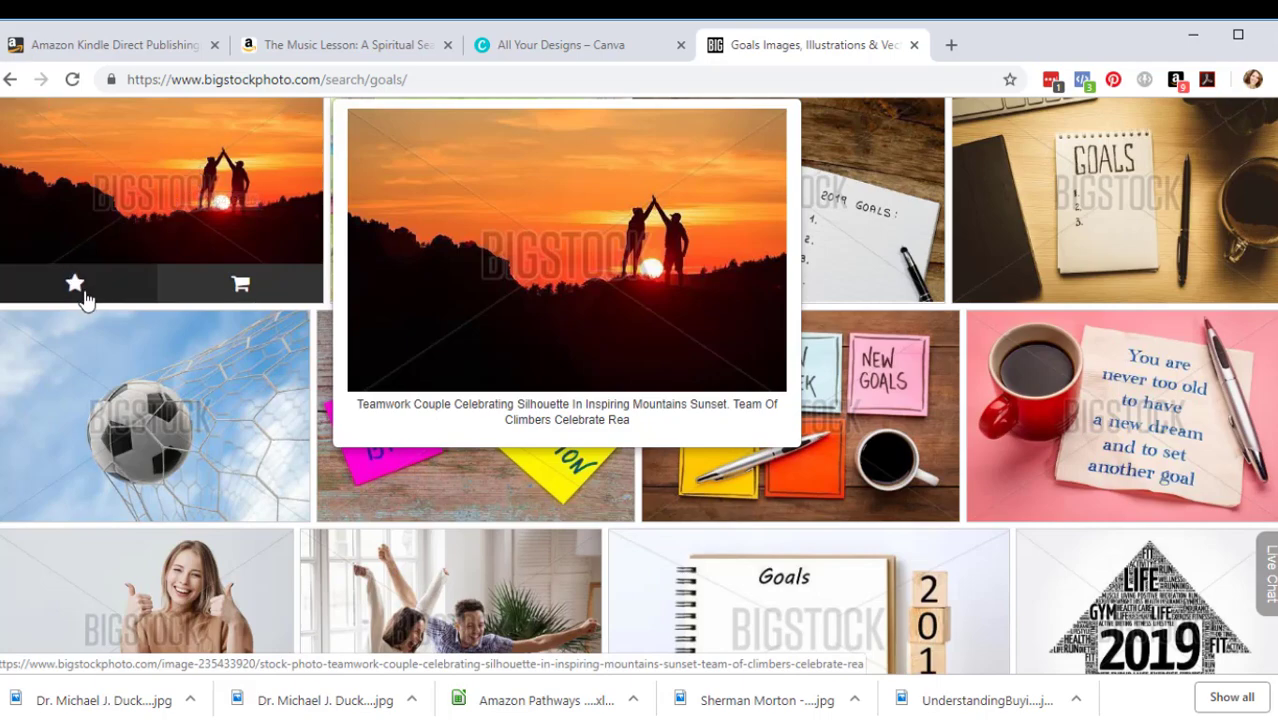
pyautogui.click(76, 286)
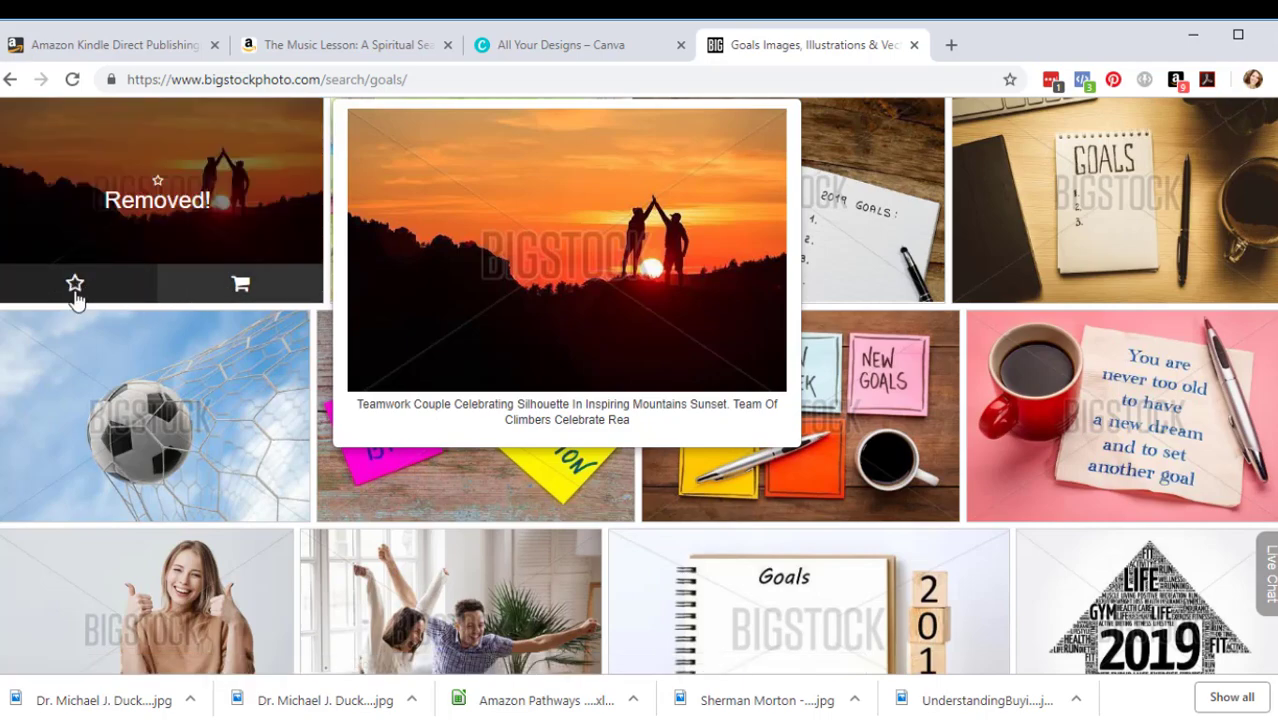
pyautogui.click(76, 286)
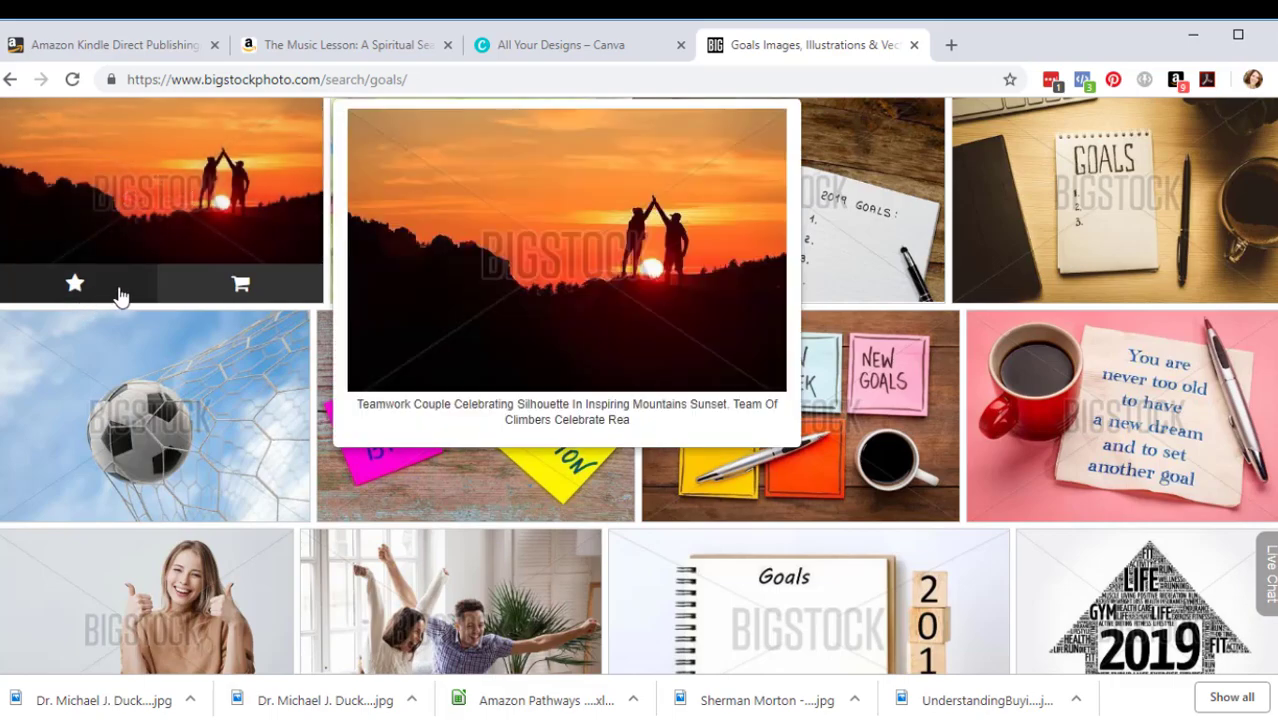
# Find the silhouette of a man jumping over a precipice to the word GOAL and save it to the favorites
pyautogui.scroll(-3, 951, 445)
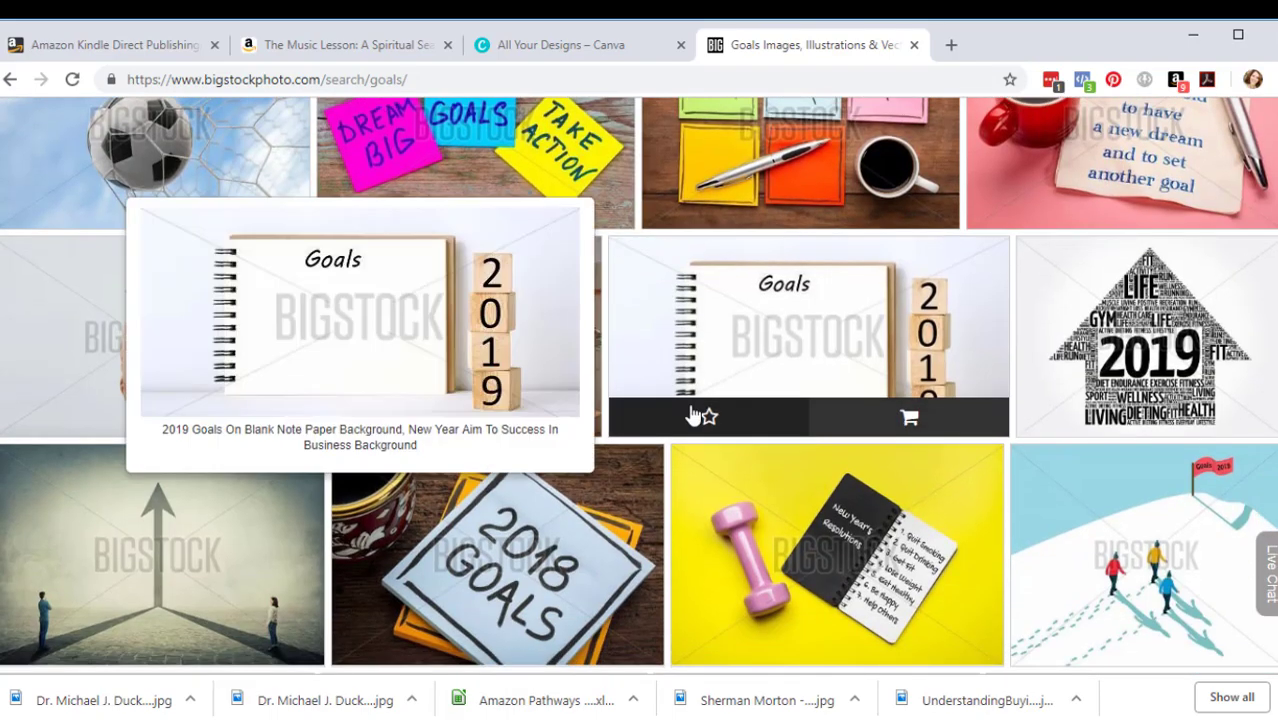
pyautogui.scroll(-2, 700, 418)
pyautogui.scroll(-4, 1004, 408)
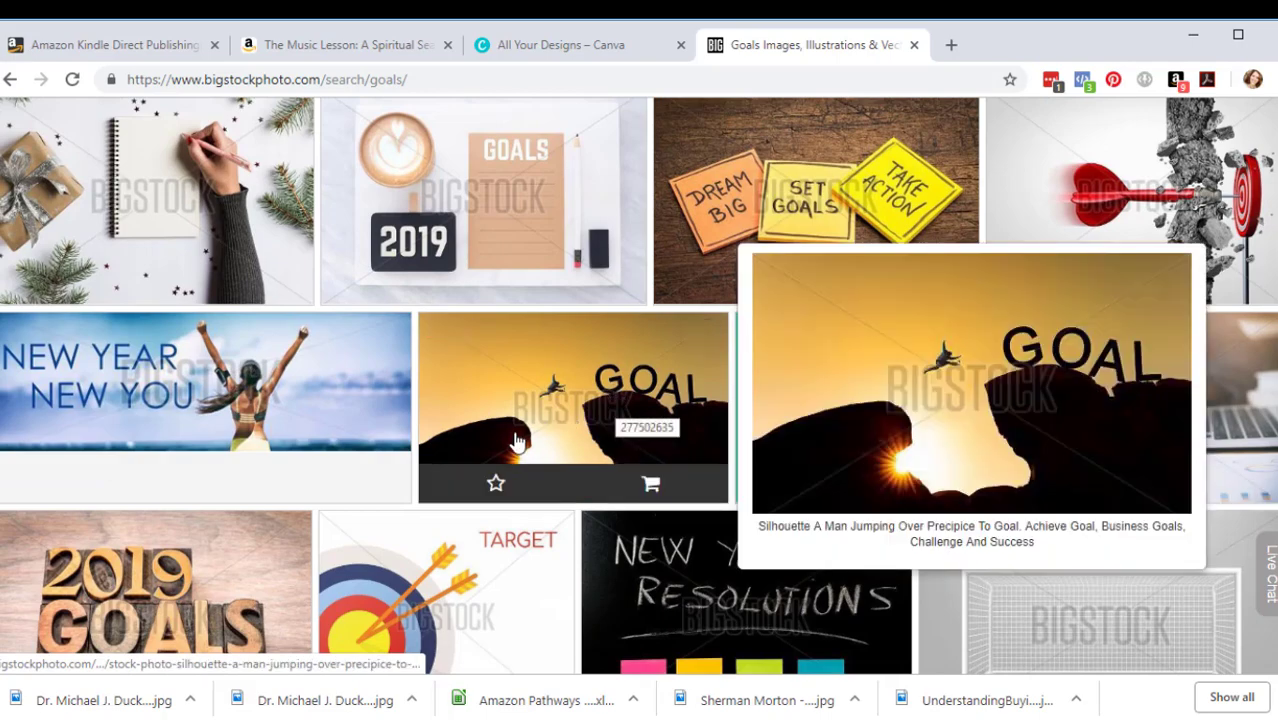
pyautogui.click(495, 486)
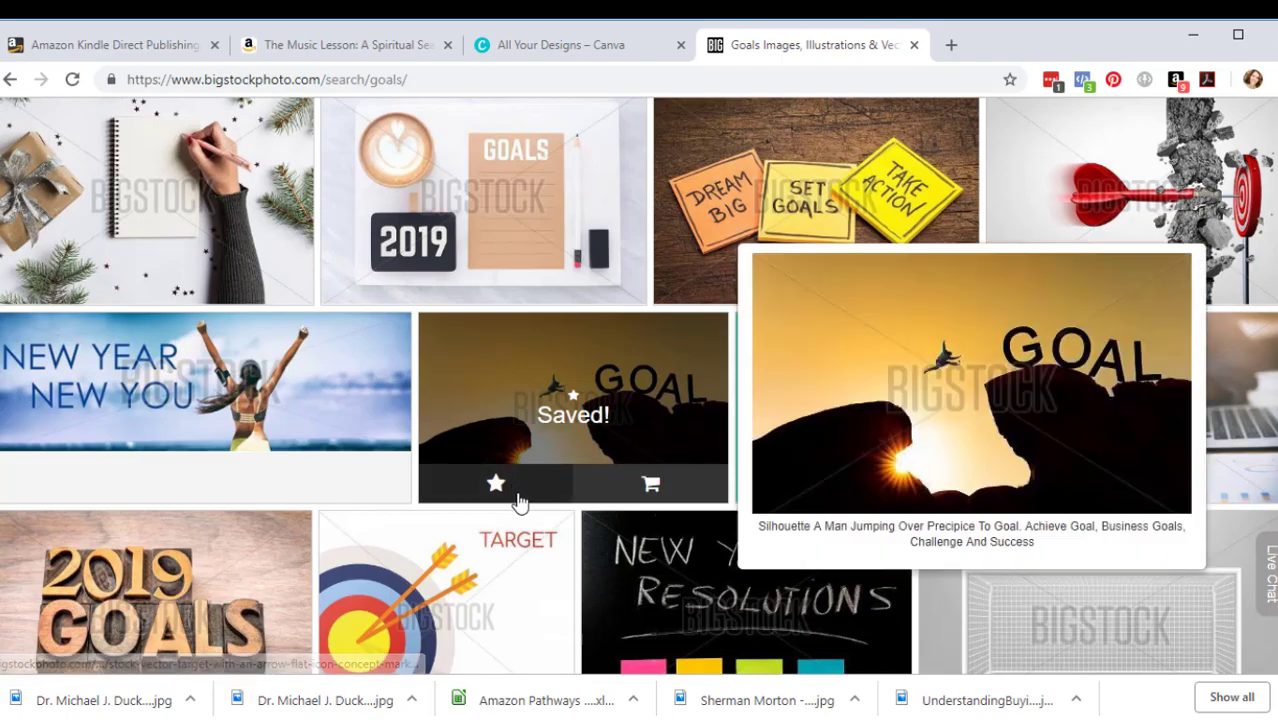
pyautogui.moveTo(707, 485)
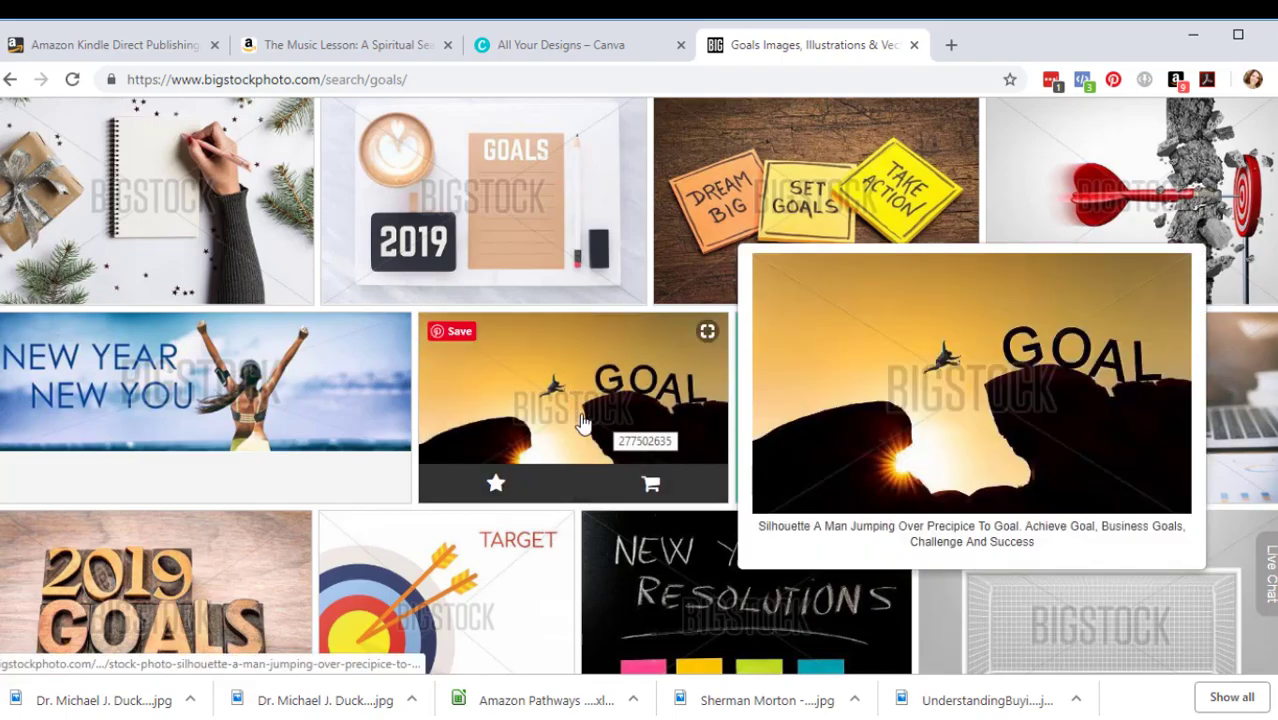
# Leave the "goals" results and open the collection of saved images
pyautogui.scroll(-10, 583, 423)
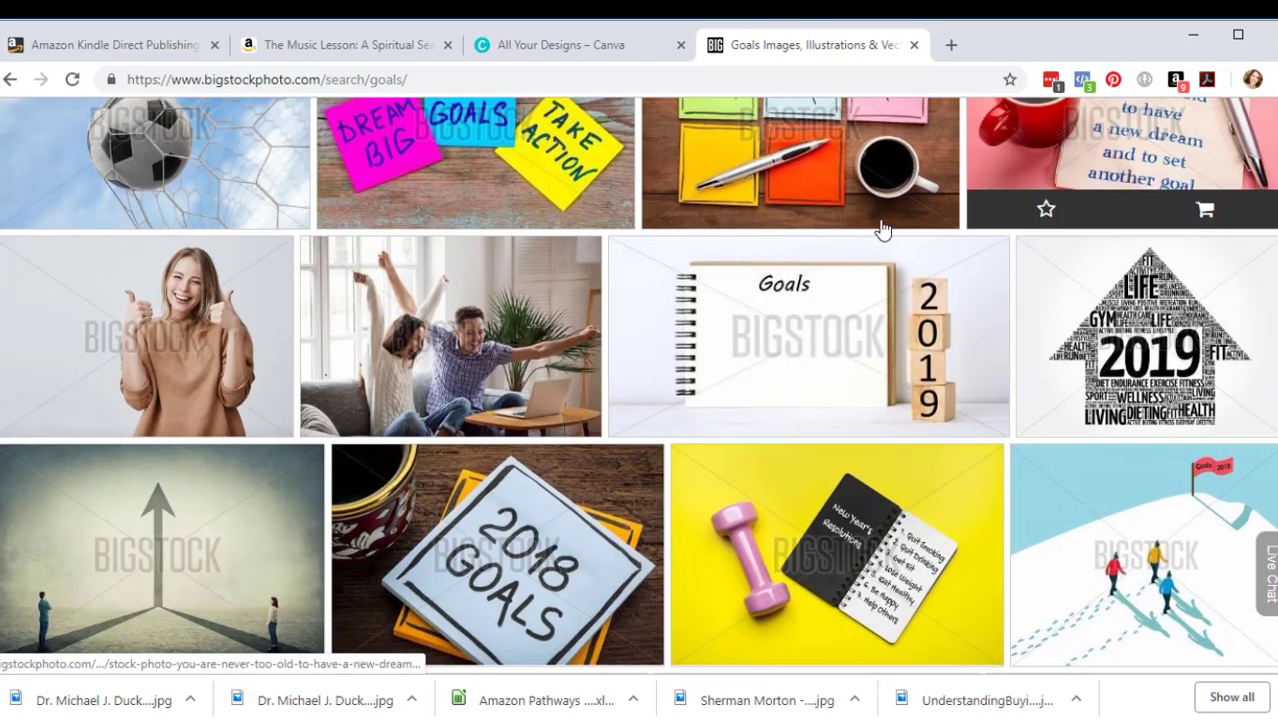
pyautogui.scroll(-20, 1005, 225)
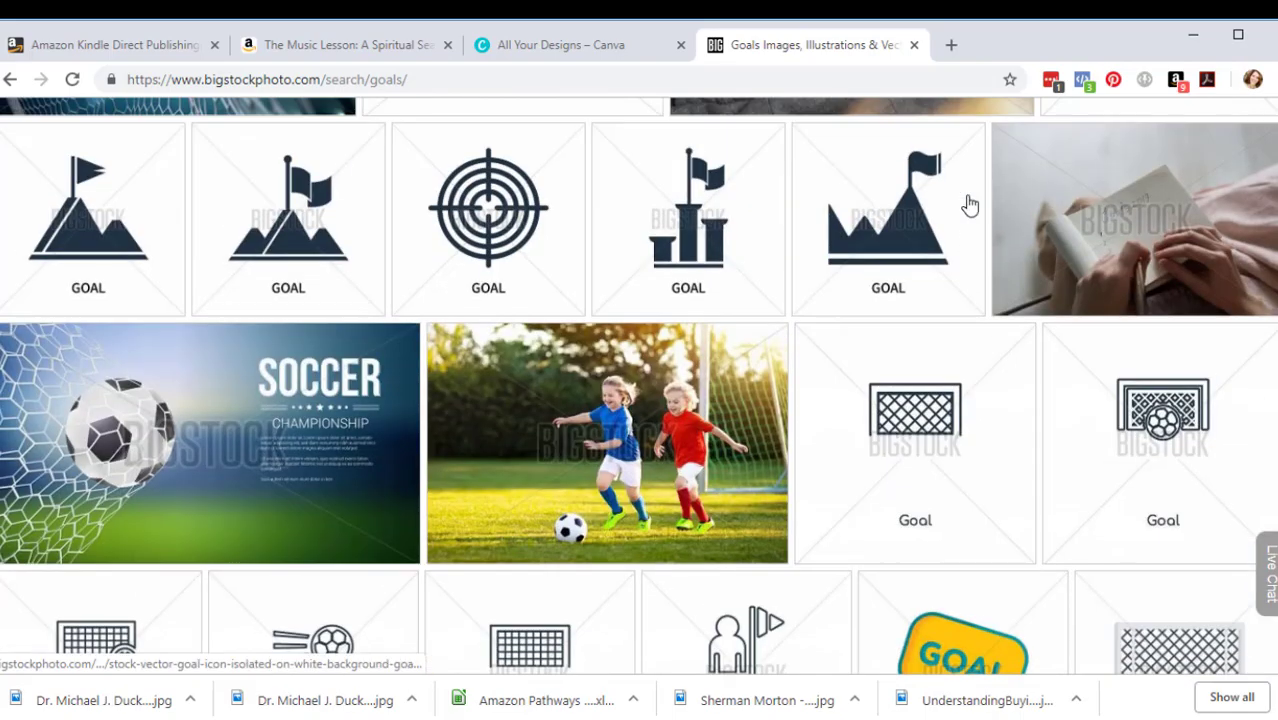
pyautogui.scroll(20, 1000, 205)
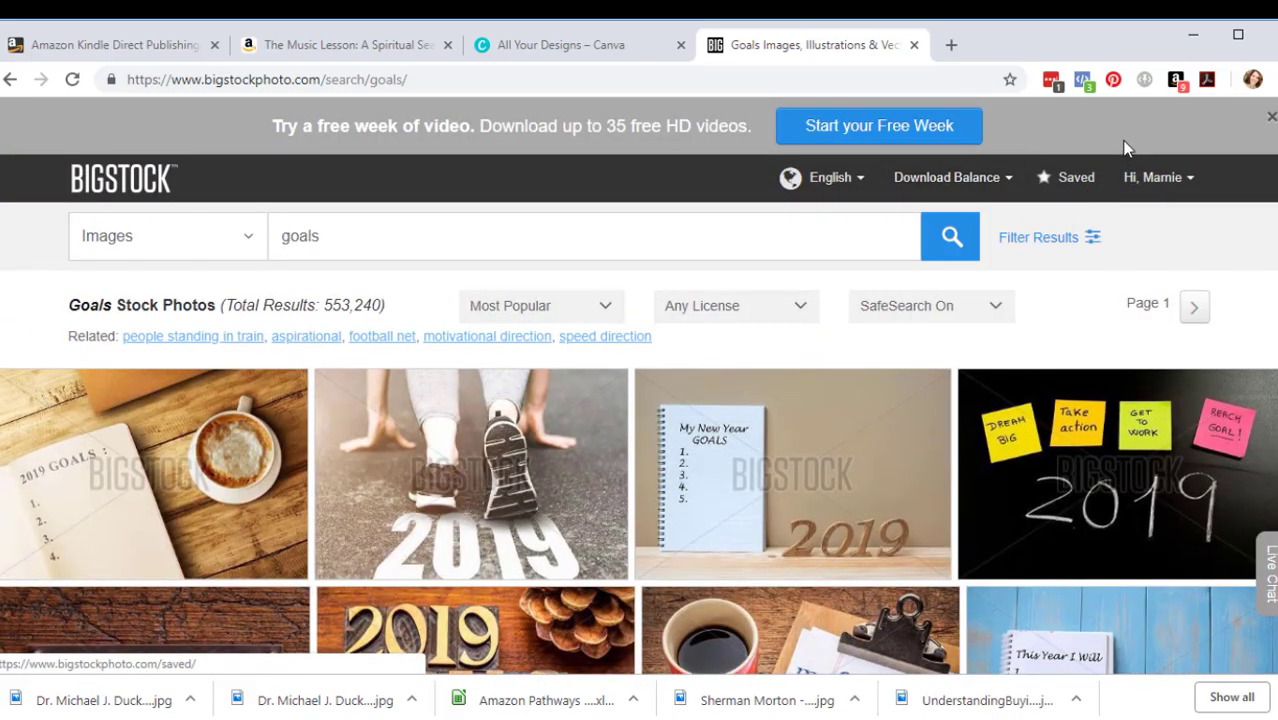
pyautogui.click(623, 420)
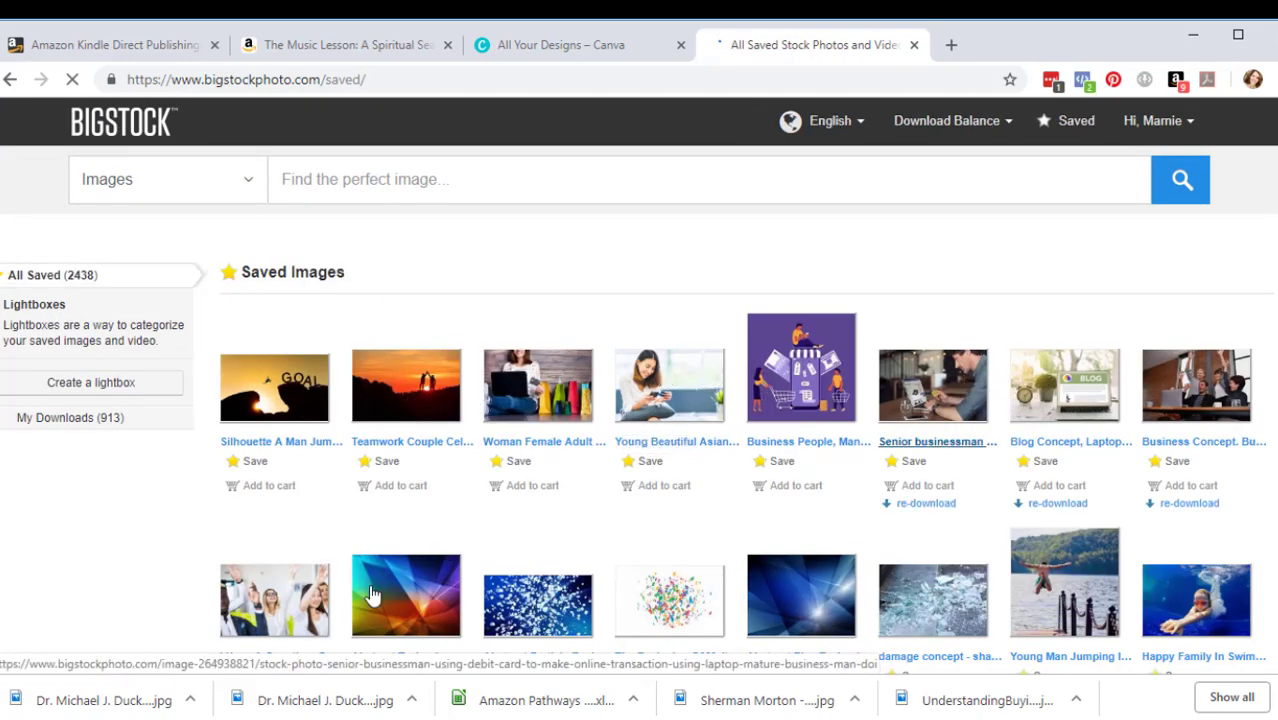
# Look through the saved images and preview the silhouette of the man jumping toward GOAL
pyautogui.scroll(-1, 478, 610)
pyautogui.scroll(-2, 478, 610)
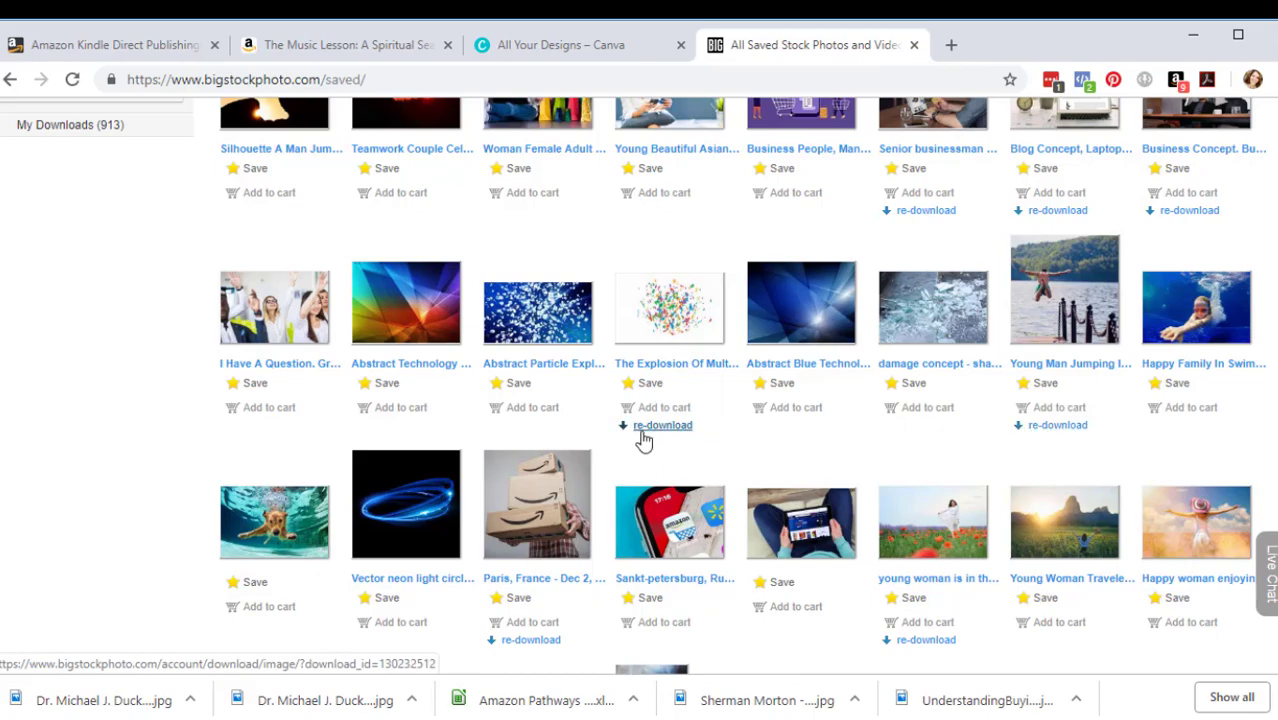
pyautogui.scroll(-1, 880, 512)
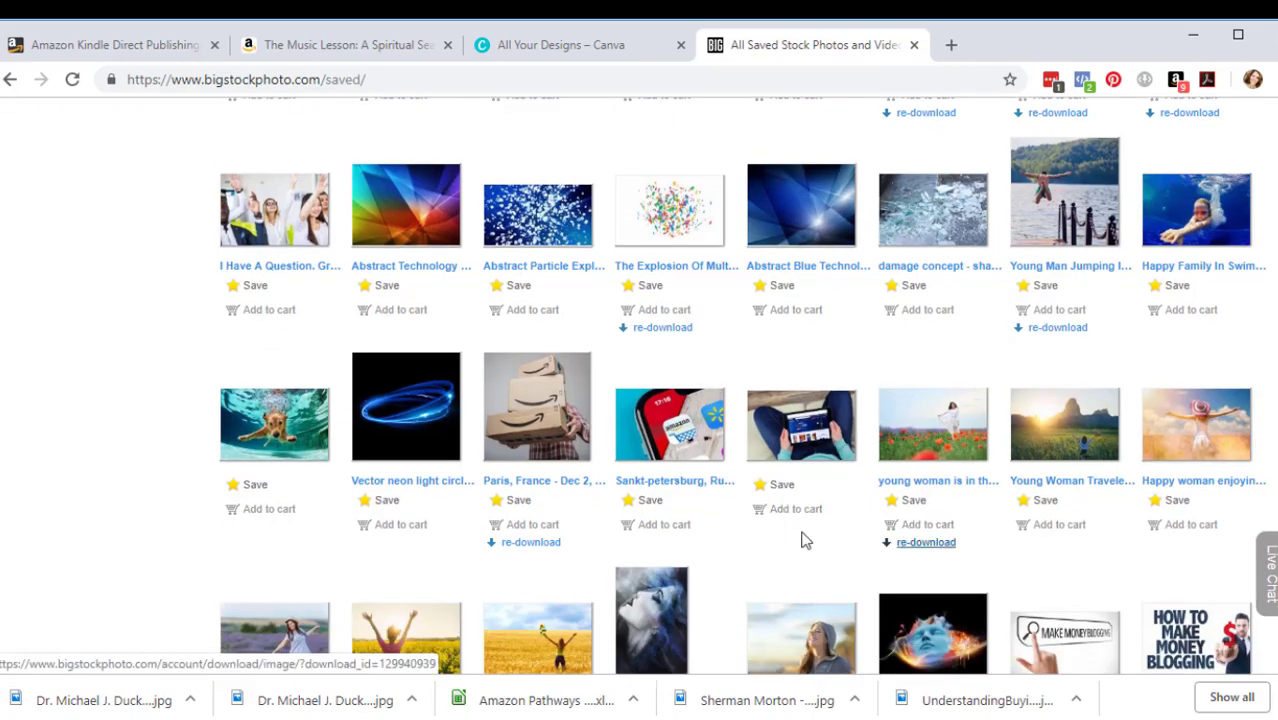
pyautogui.scroll(2, 540, 480)
pyautogui.scroll(2, 555, 410)
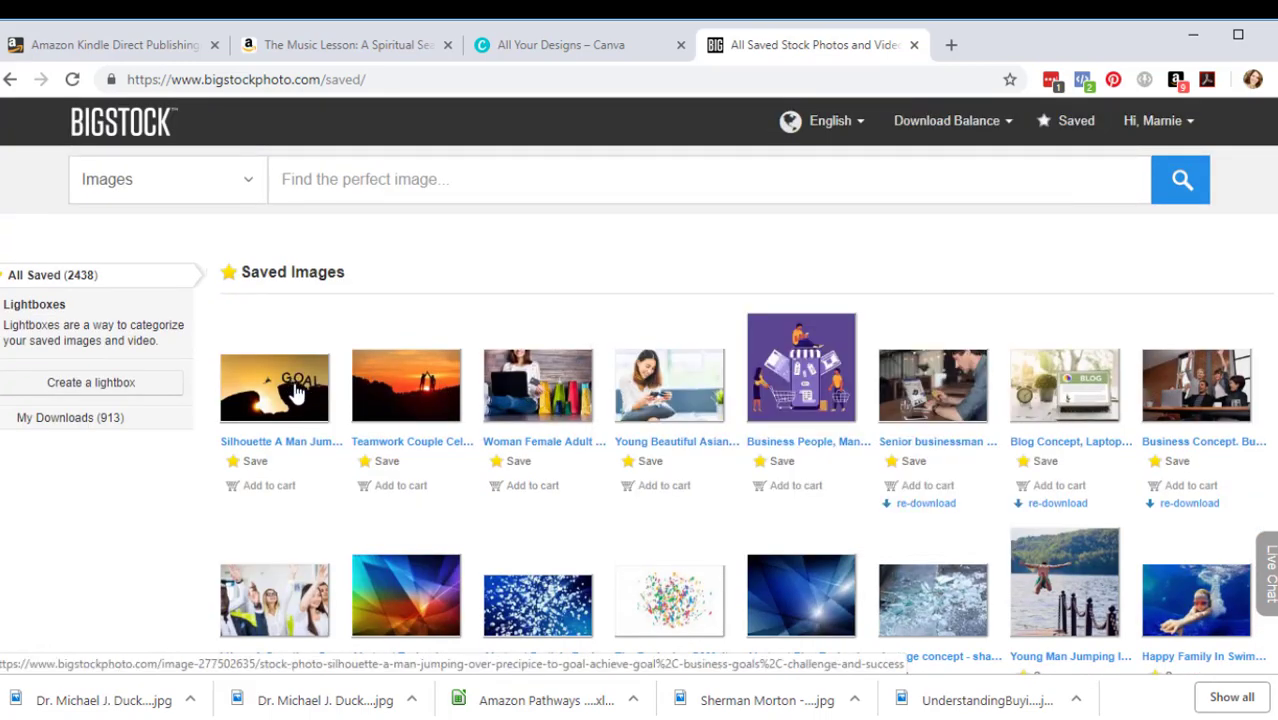
pyautogui.moveTo(275, 400)
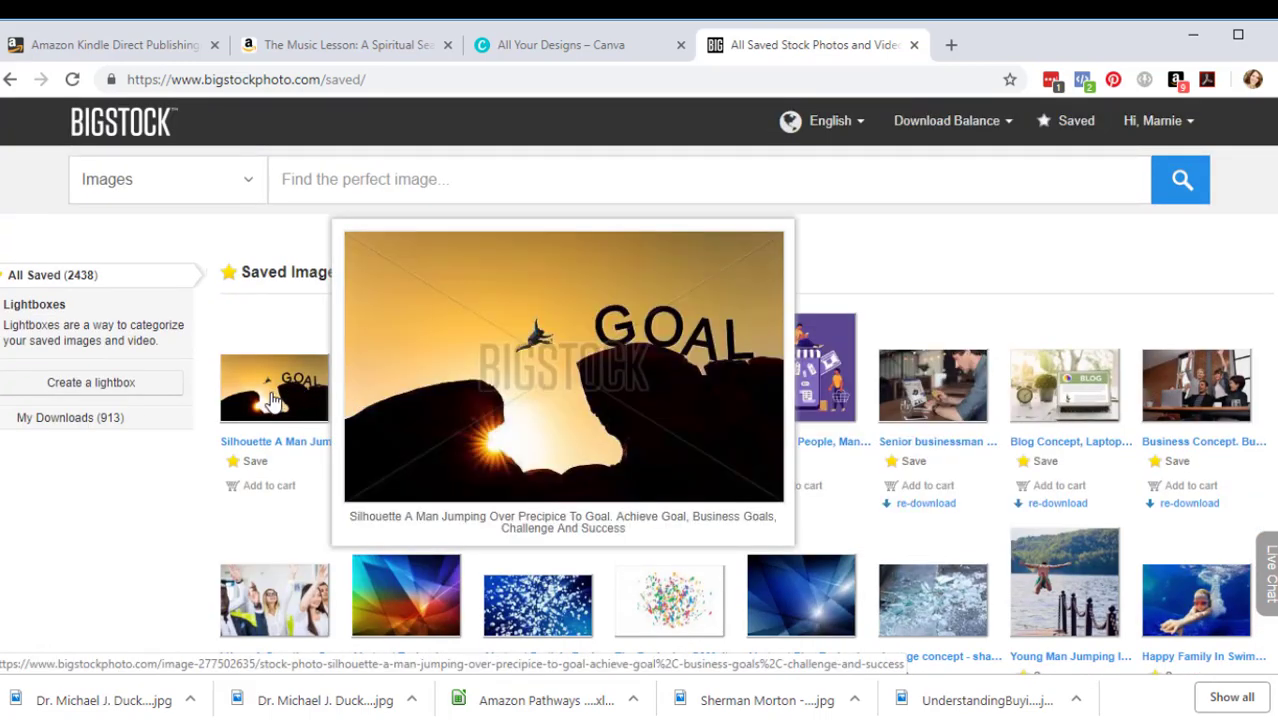
# Open the details of the saved silhouette jumping toward GOAL and choose the Medium 1600 x 985 size
pyautogui.click(272, 400)
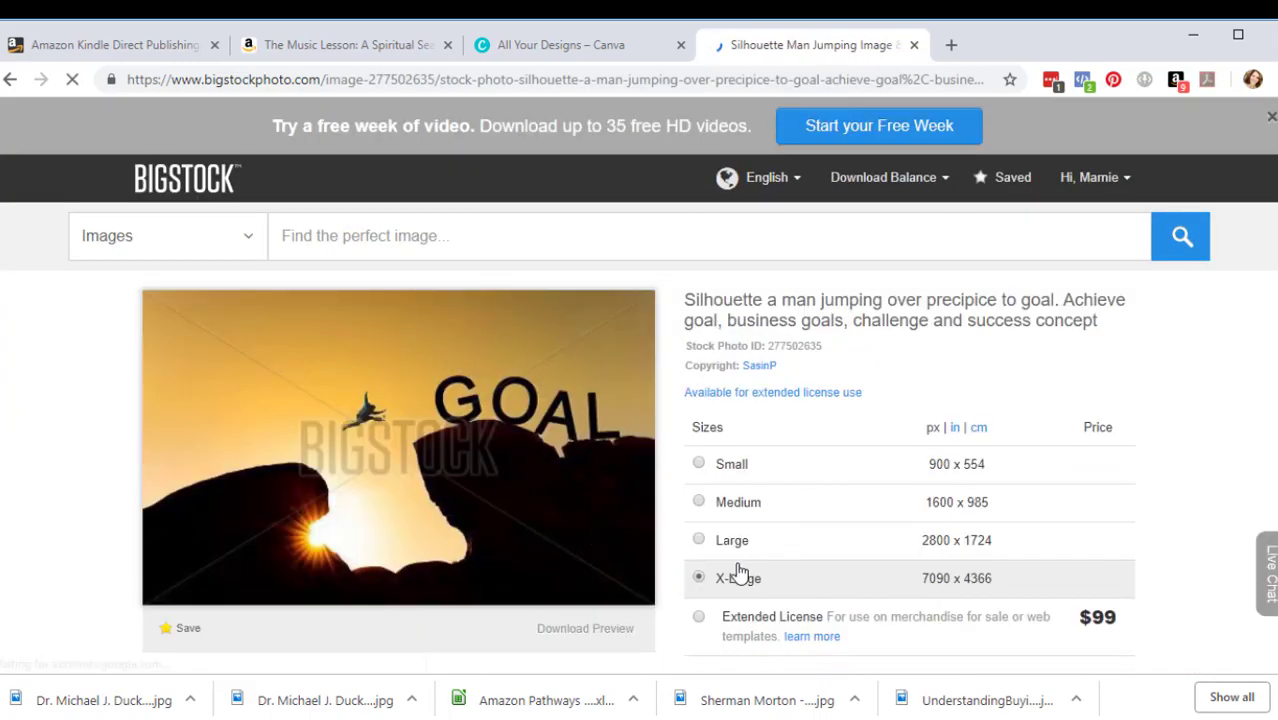
pyautogui.click(735, 510)
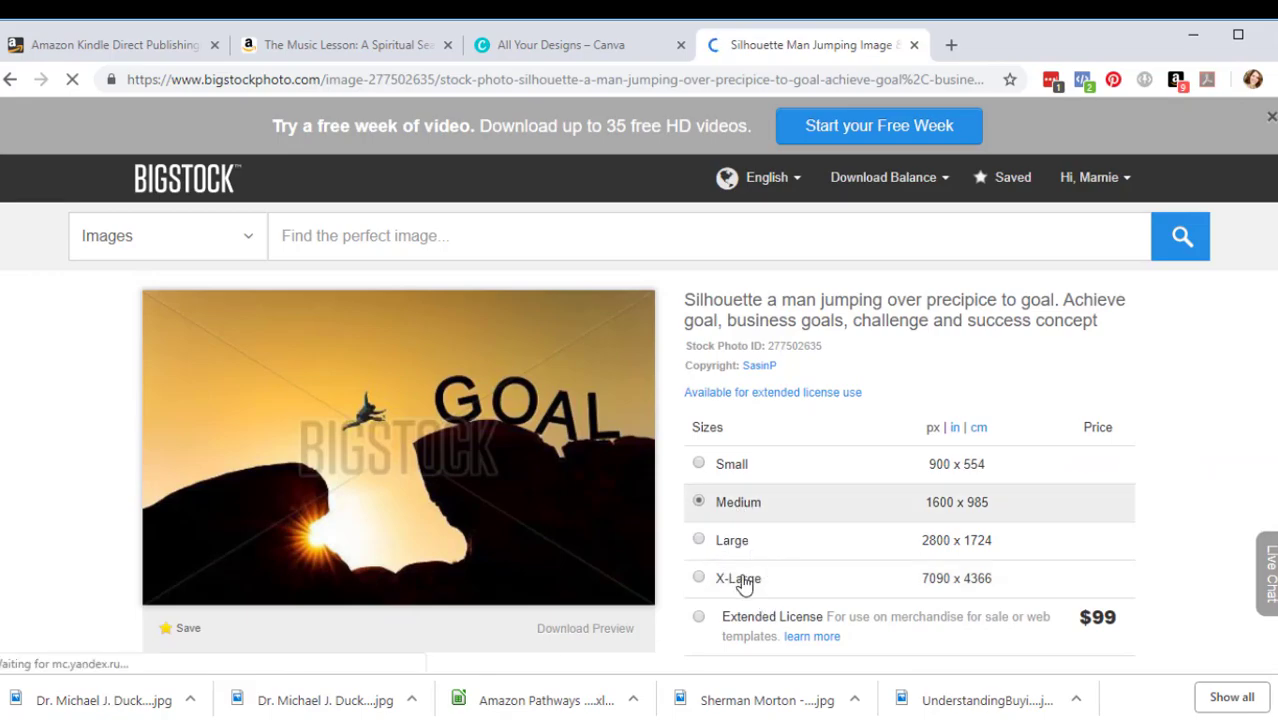
# Browse the related images and preview the blue-sky GOAL and the sunset SUCCESS jumping silhouettes
pyautogui.scroll(-3, 705, 491)
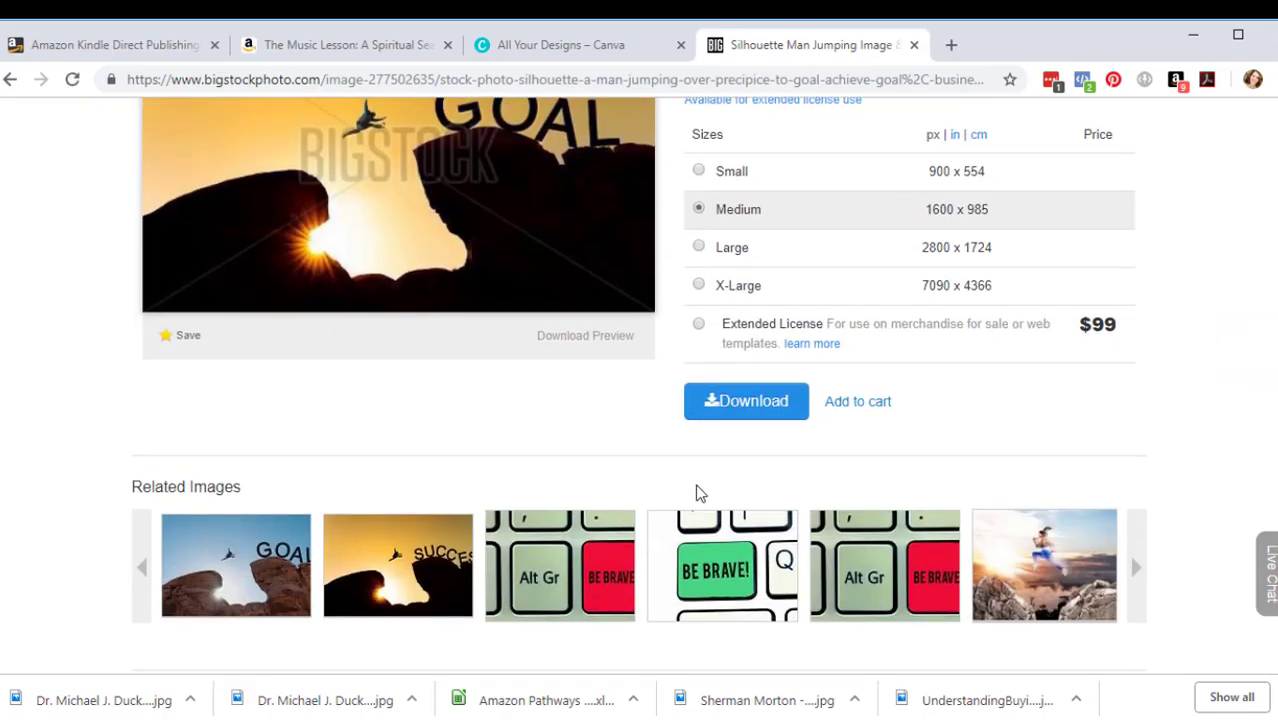
pyautogui.click(1137, 574)
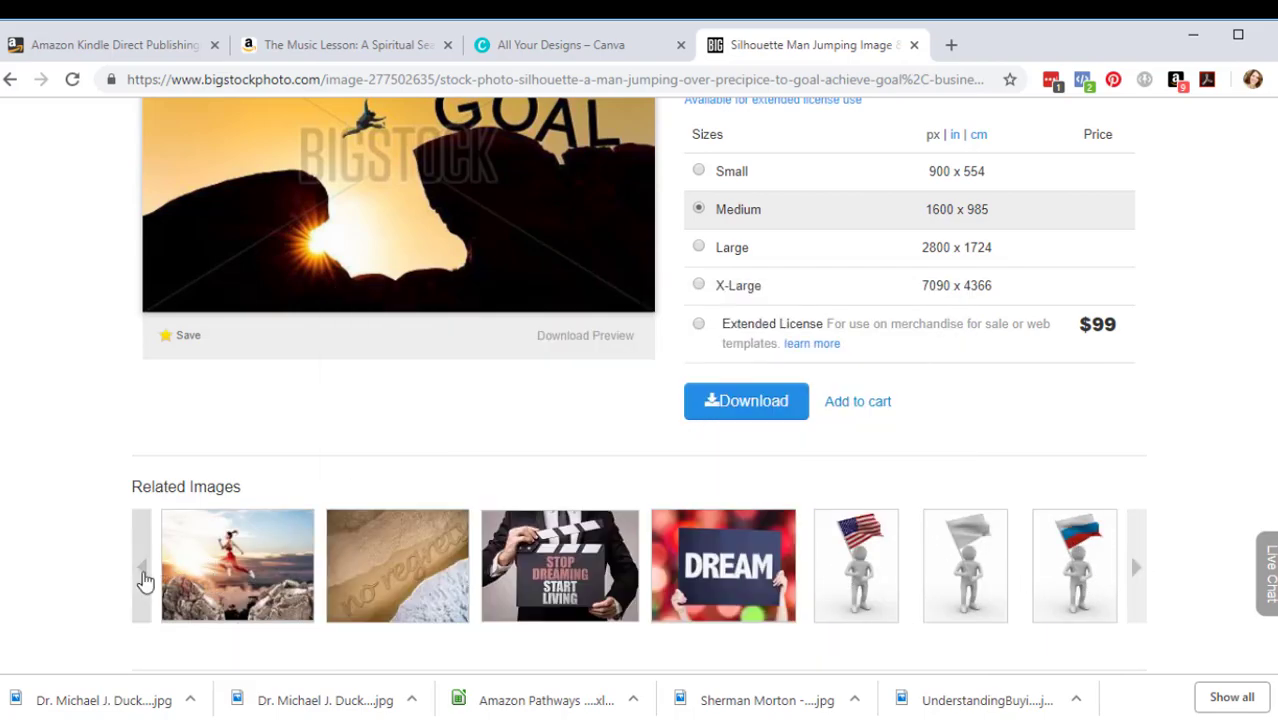
pyautogui.click(145, 578)
pyautogui.moveTo(282, 580)
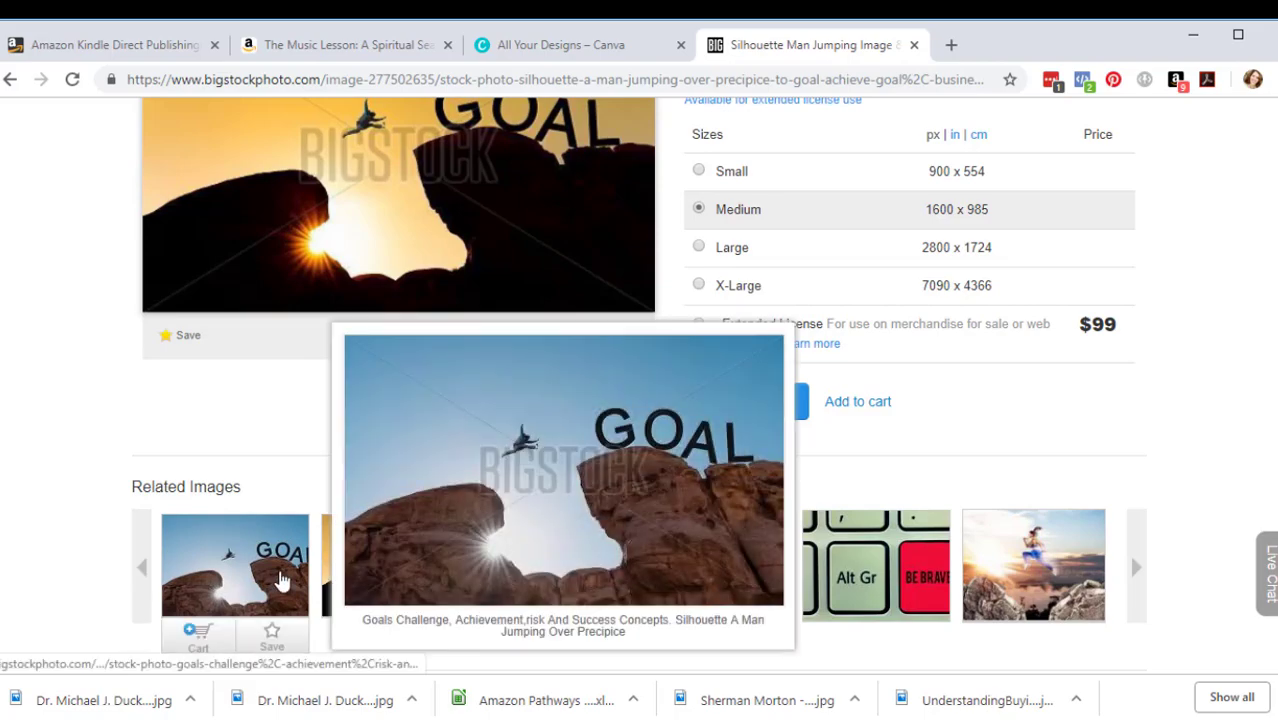
pyautogui.moveTo(413, 582)
pyautogui.moveTo(213, 586)
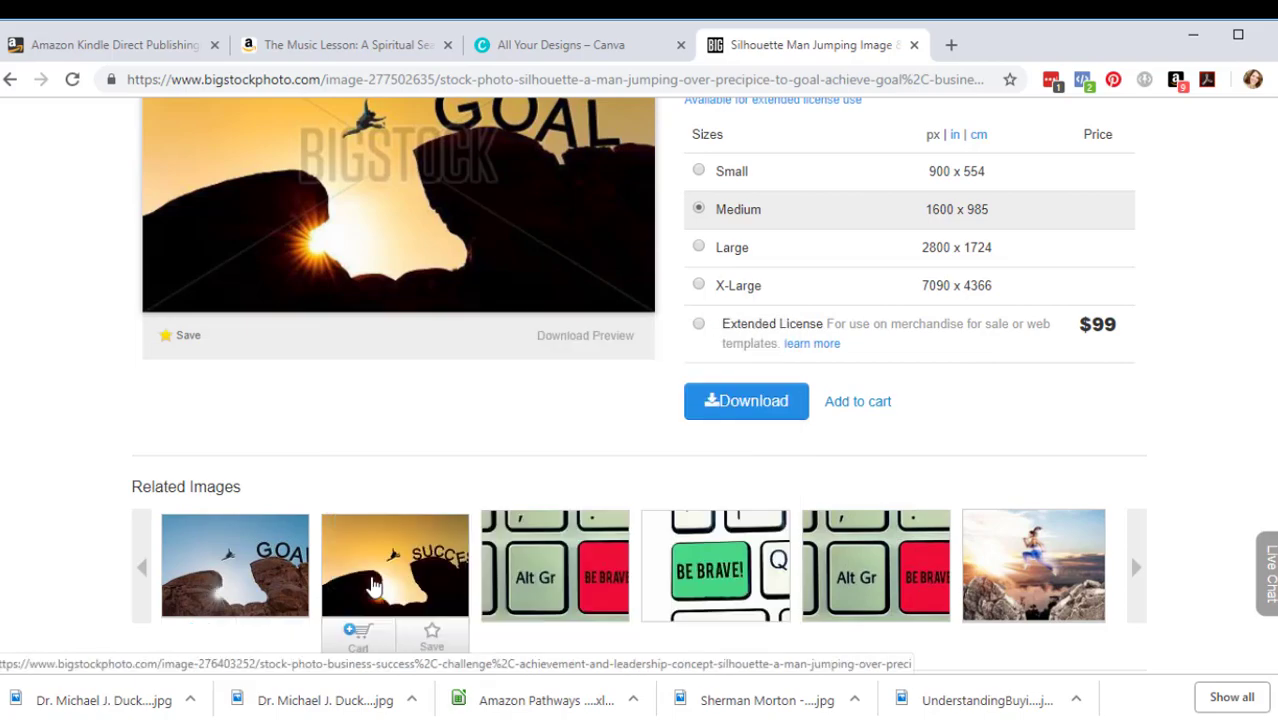
pyautogui.moveTo(373, 585)
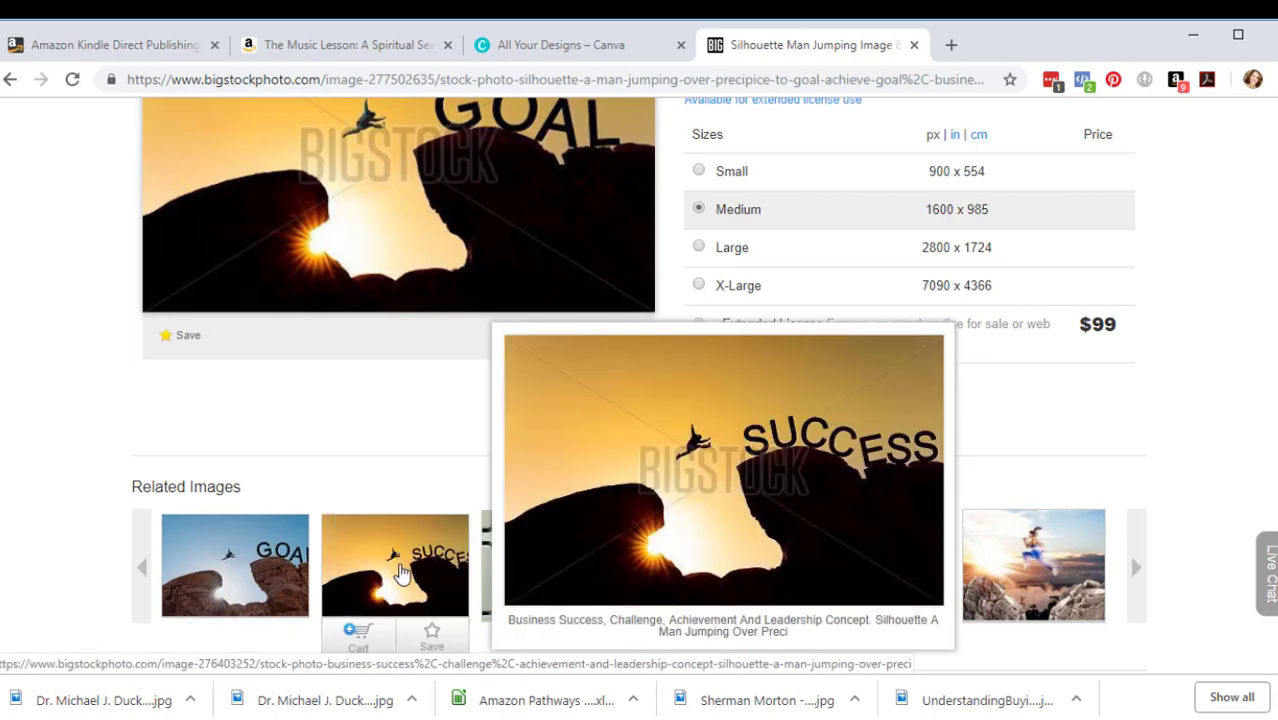
# Download the GOAL silhouette image in Medium size
pyautogui.scroll(2, 575, 405)
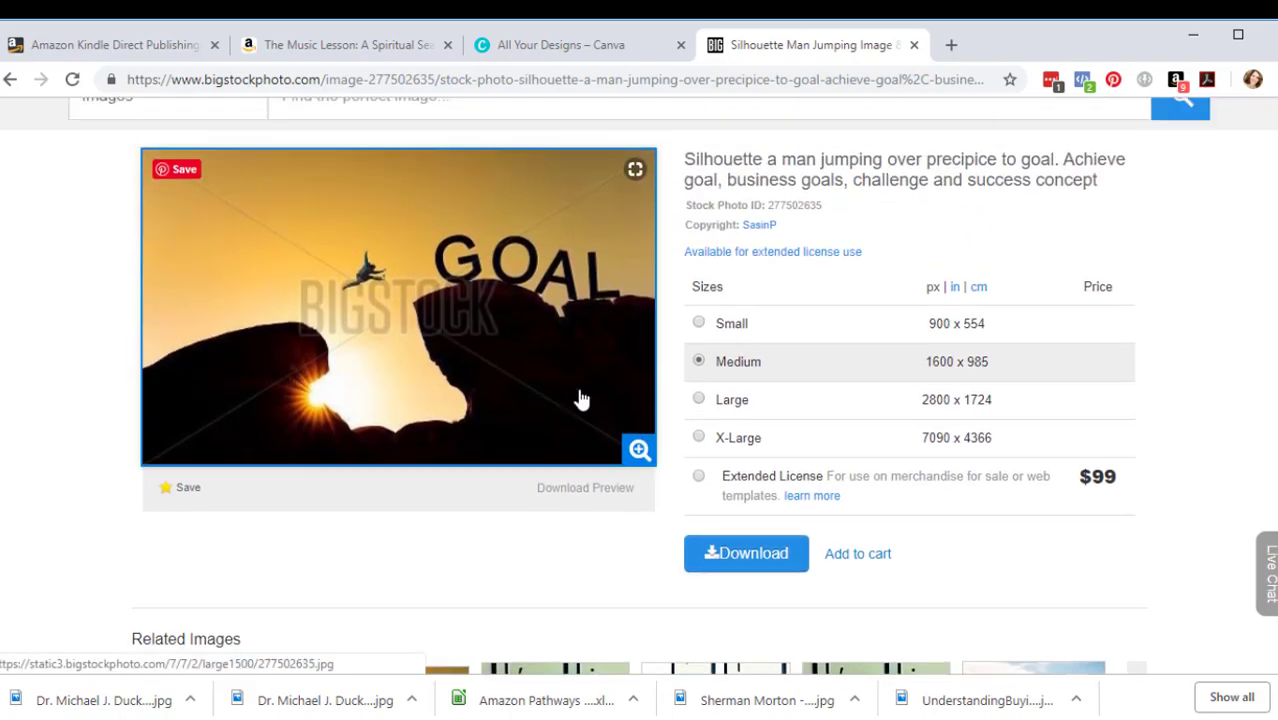
pyautogui.click(749, 610)
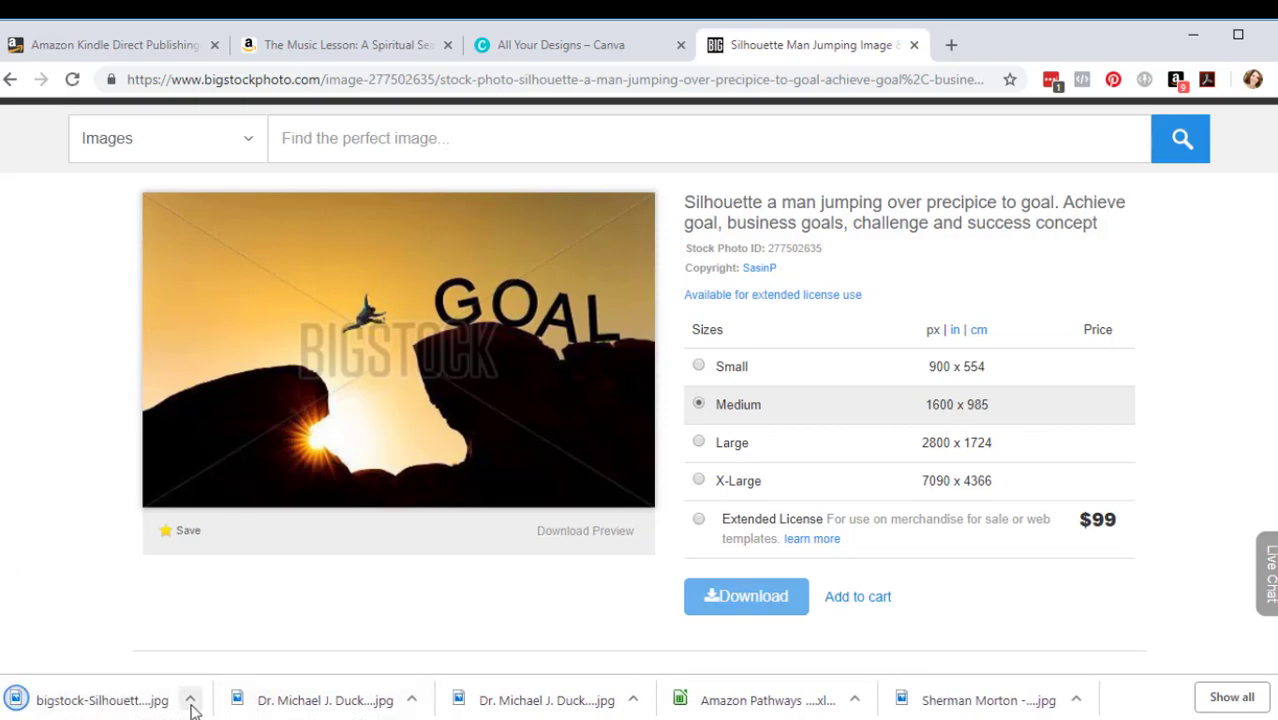
# Switch to the Canva page with all designs and enlarge the page display
pyautogui.click(551, 46)
pyautogui.scroll(3, 208, 400)
pyautogui.scroll(1, 205, 400)
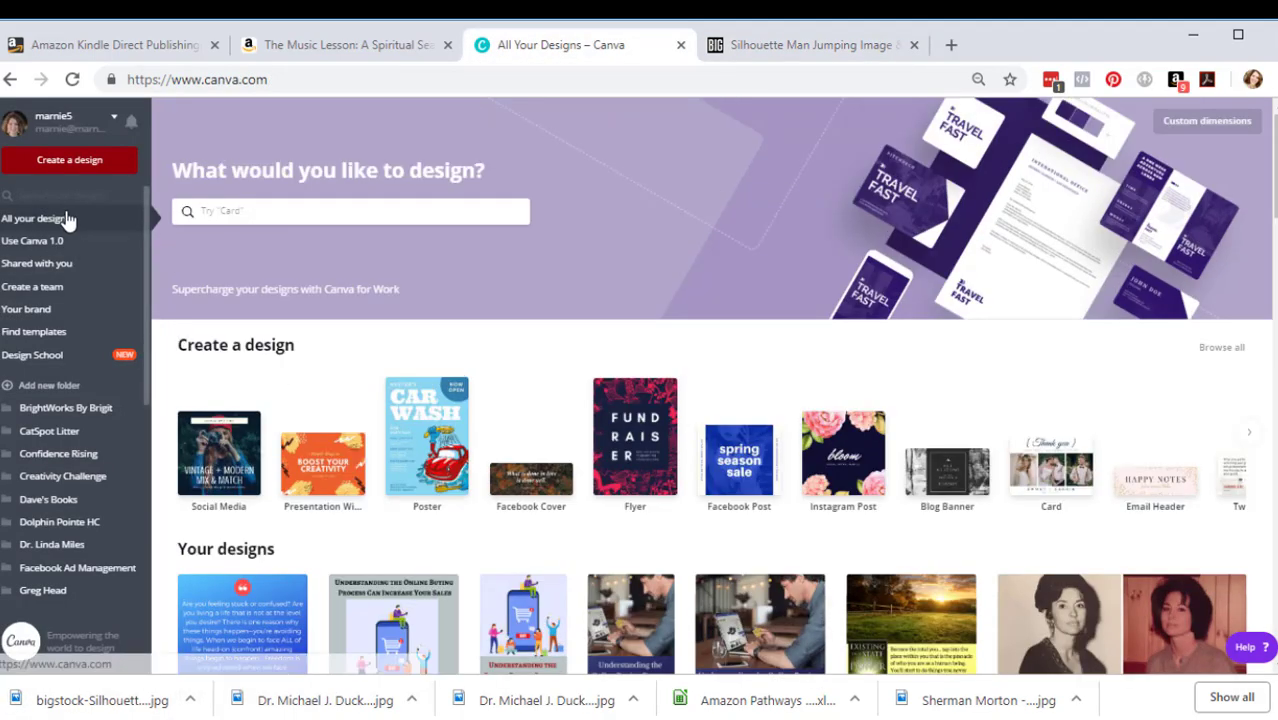
pyautogui.hotkey('ctrl', '+')
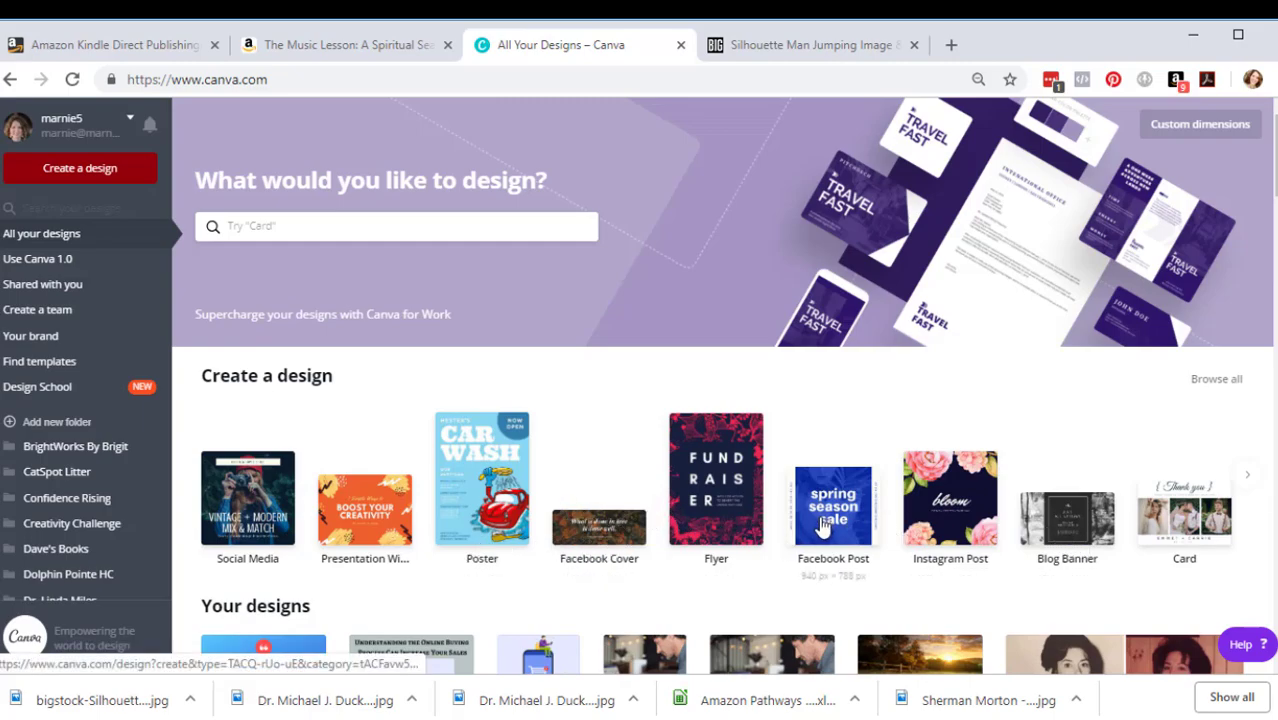
# Look over the existing designs and start a new Instagram Post design
pyautogui.scroll(-1, 840, 500)
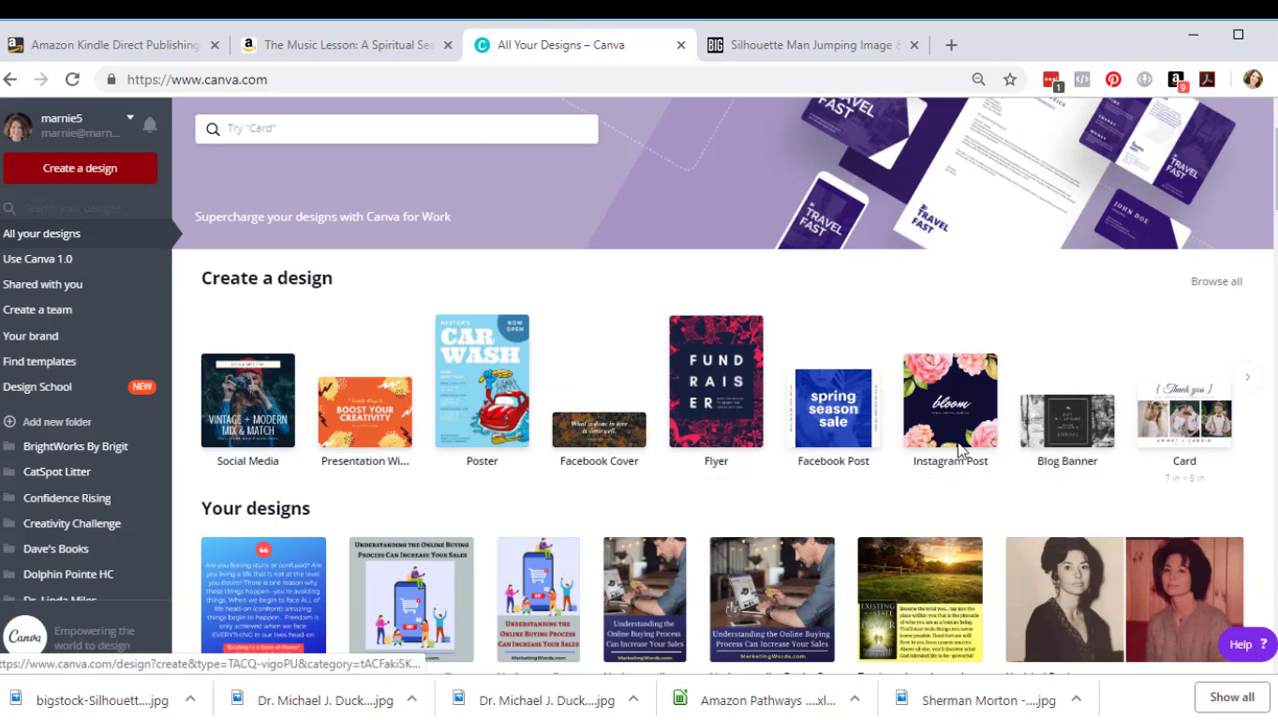
pyautogui.scroll(-5, 455, 515)
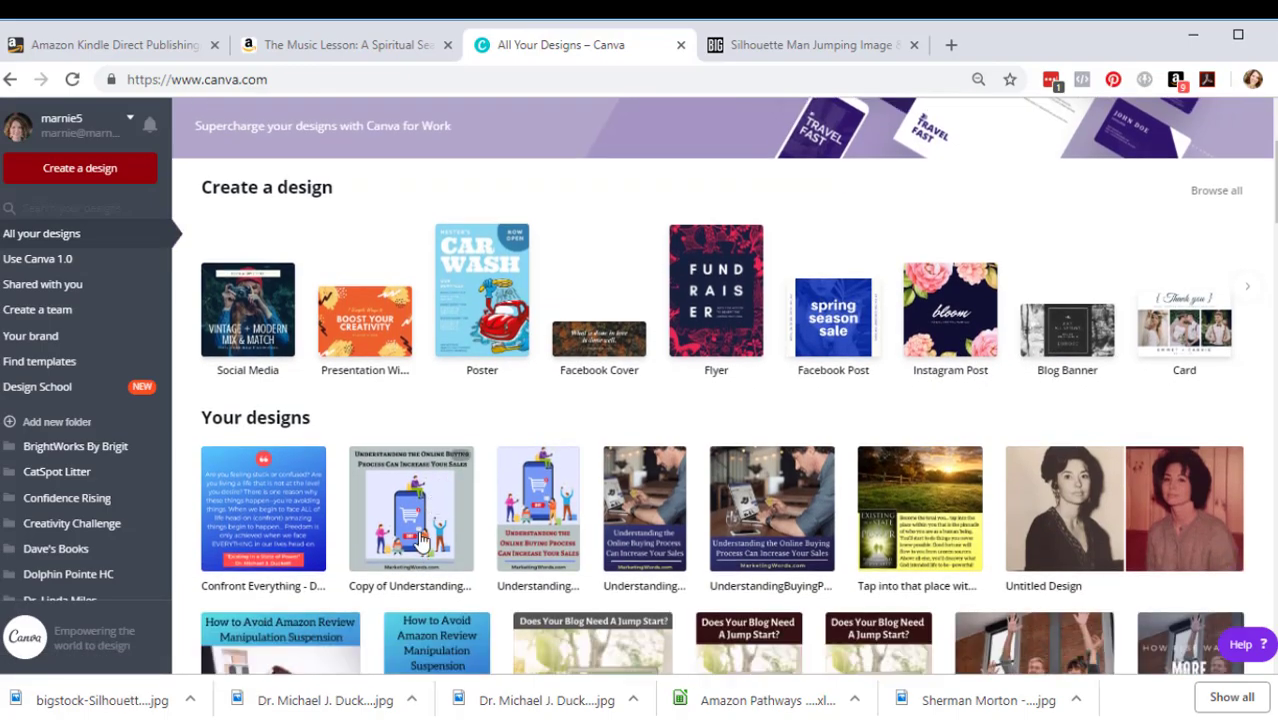
pyautogui.scroll(-15, 369, 505)
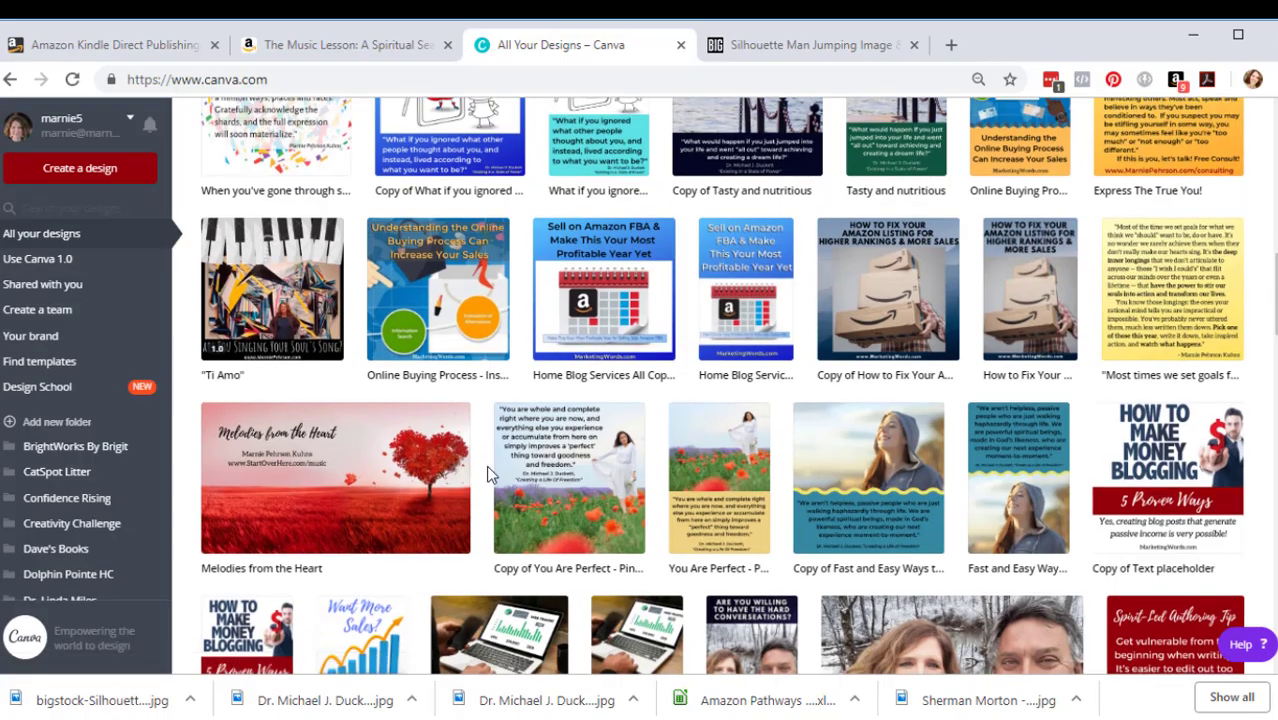
pyautogui.scroll(-4, 490, 478)
pyautogui.scroll(15, 550, 368)
pyautogui.scroll(5, 562, 368)
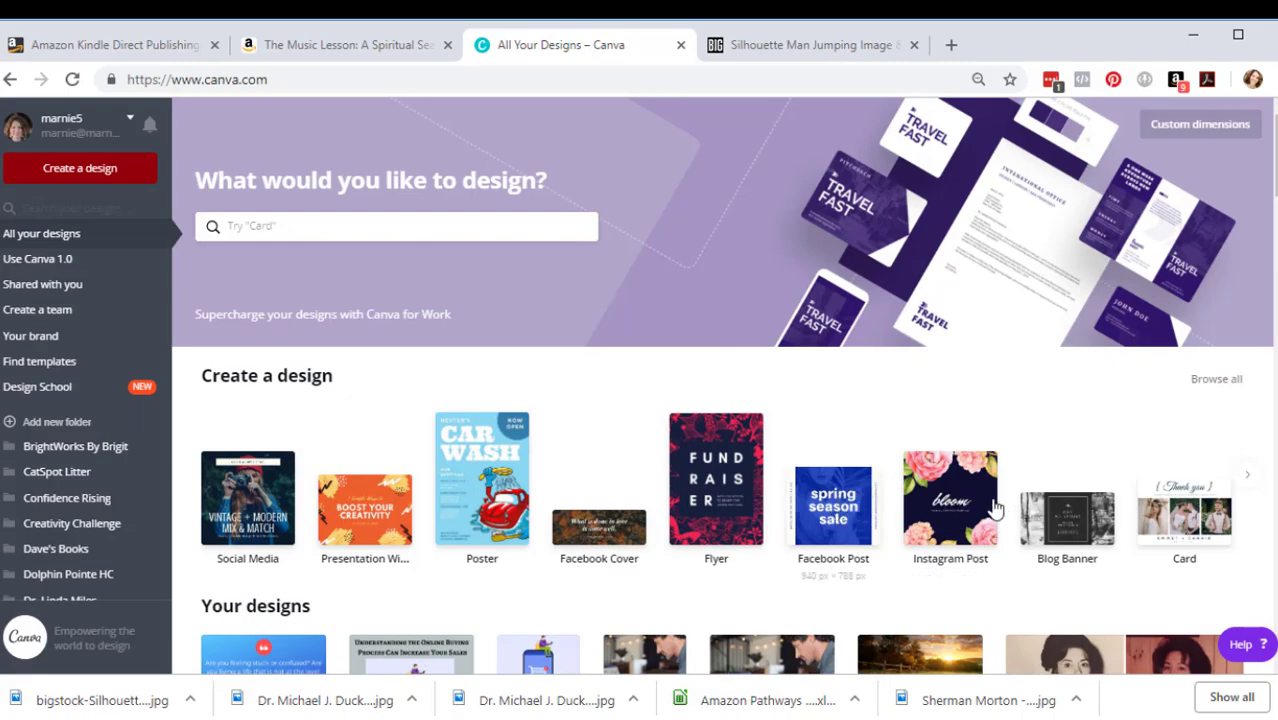
pyautogui.click(940, 512)
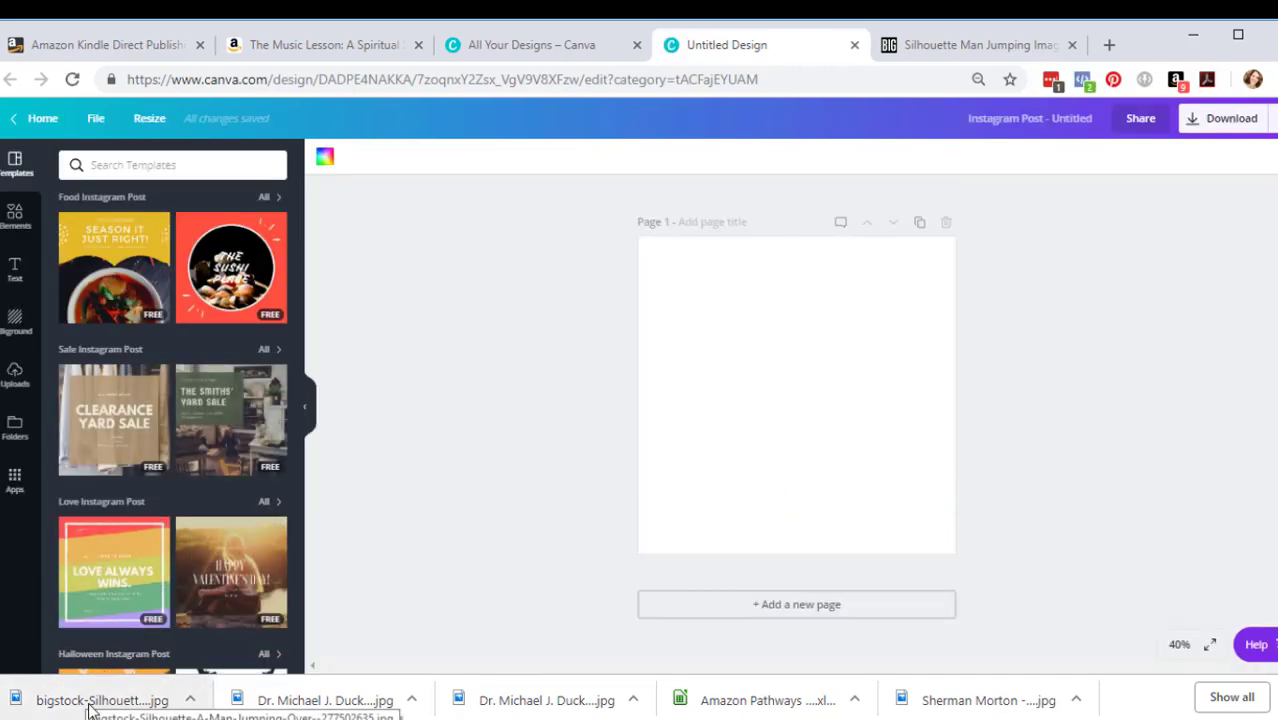
# Upload the downloaded Bigstock GOAL silhouette to the design's image uploads
pyautogui.click(15, 375)
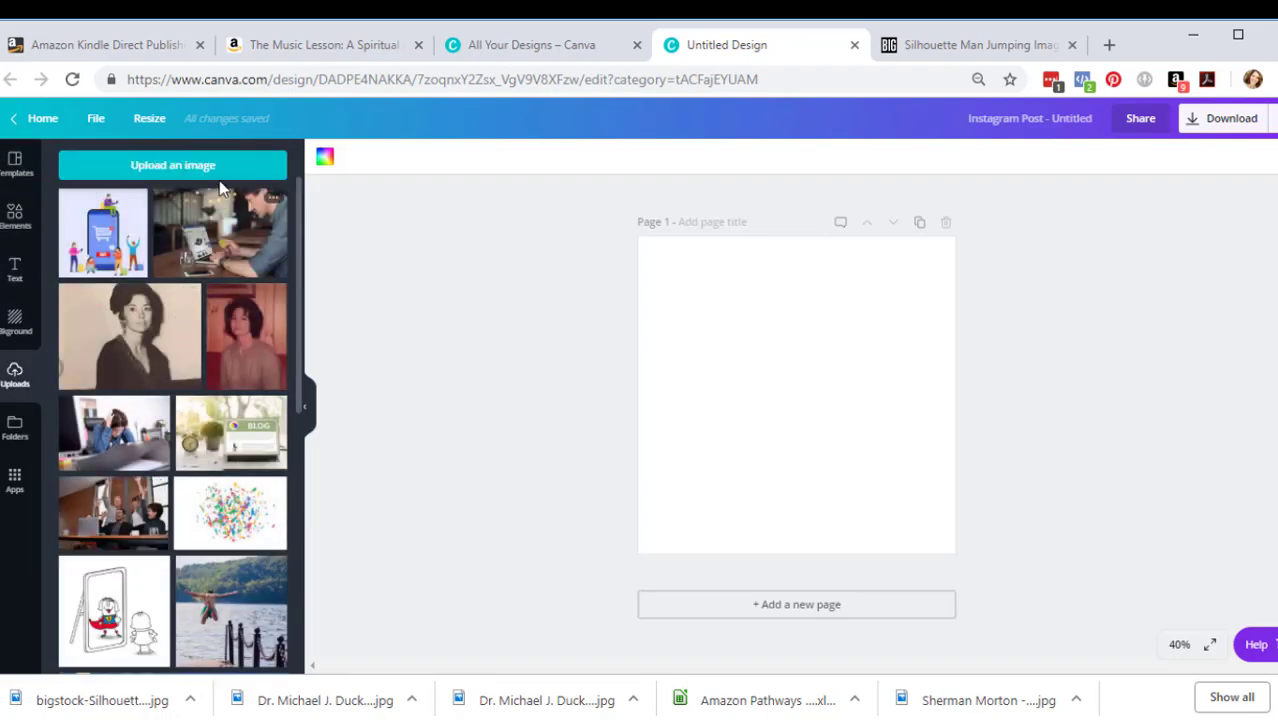
pyautogui.click(184, 168)
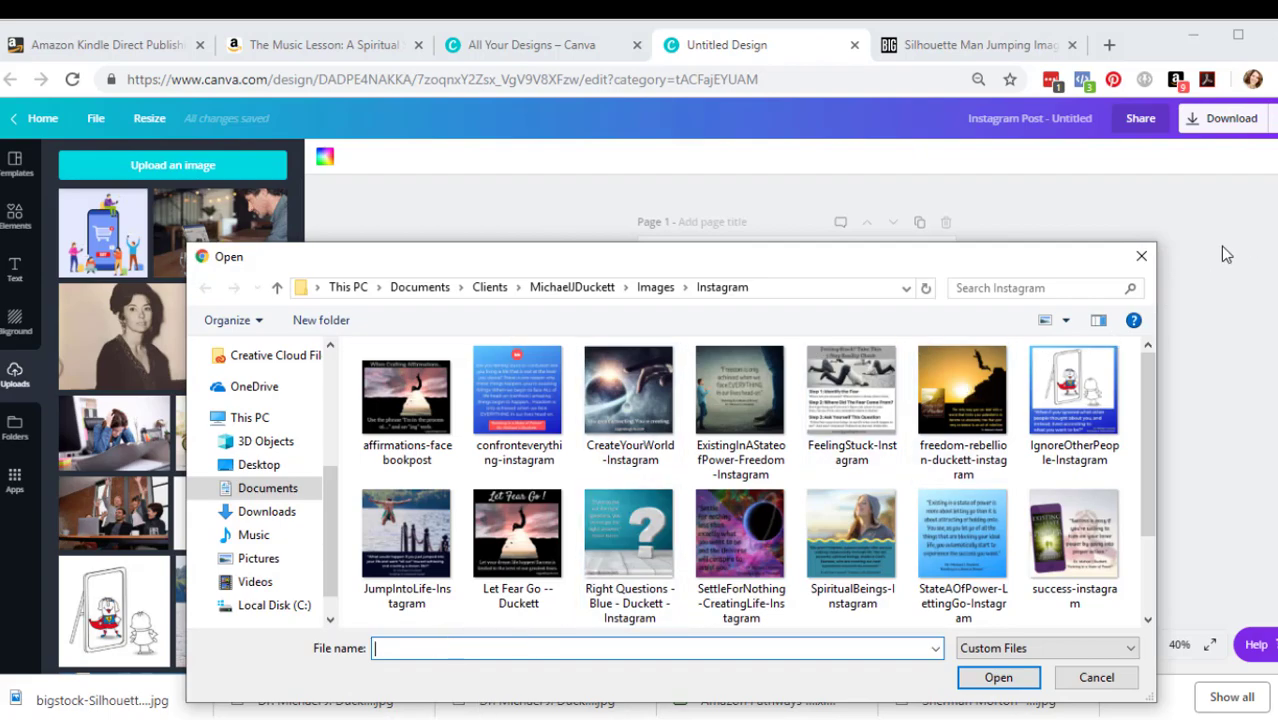
pyautogui.click(1141, 256)
pyautogui.moveTo(70, 710); pyautogui.dragTo(194, 259)
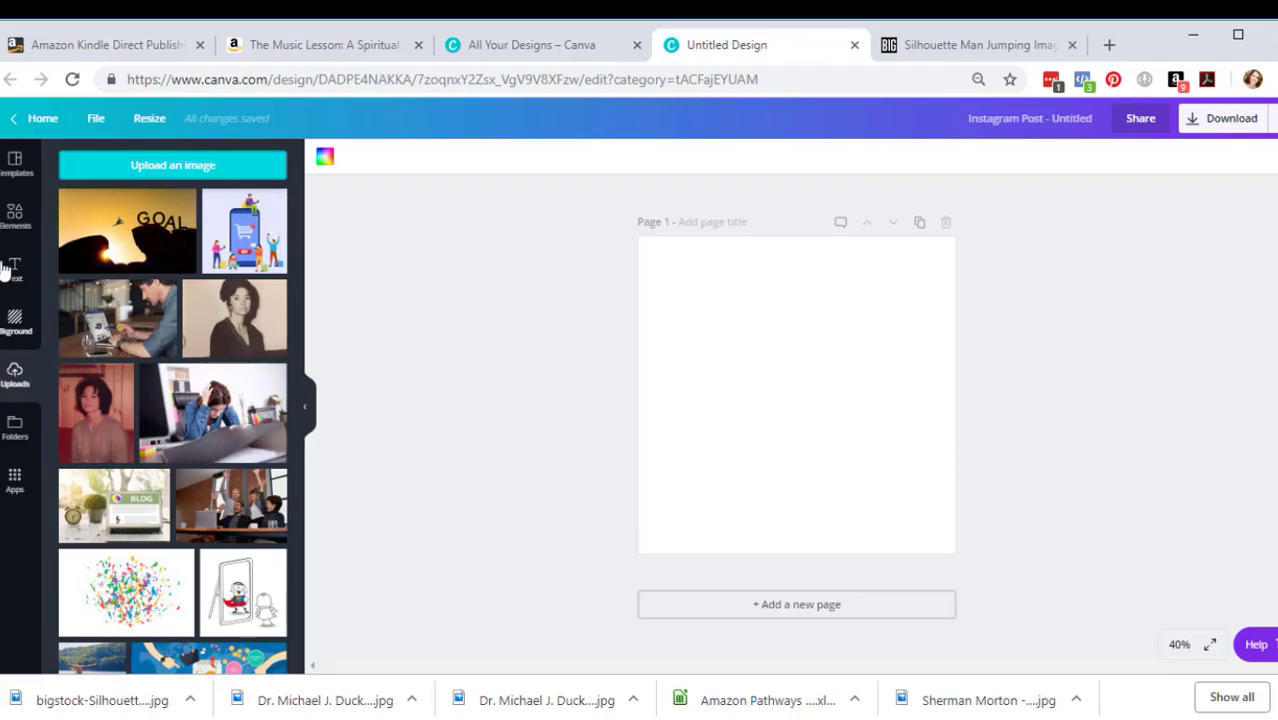
# Browse the Instagram Post templates and apply the "You'll always be my hero!" template to page 1
pyautogui.click(20, 168)
pyautogui.scroll(-10, 199, 497)
pyautogui.scroll(-10, 195, 513)
pyautogui.scroll(-2, 195, 513)
pyautogui.scroll(-3, 195, 513)
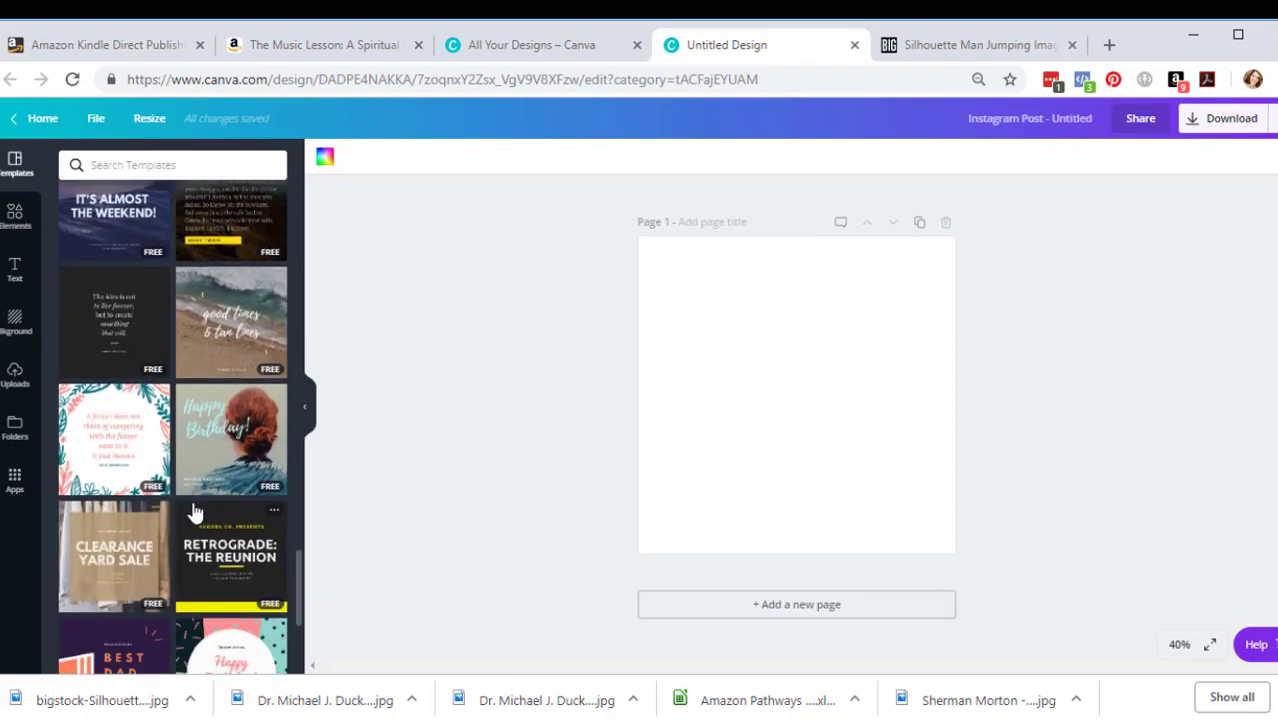
pyautogui.scroll(-4, 195, 513)
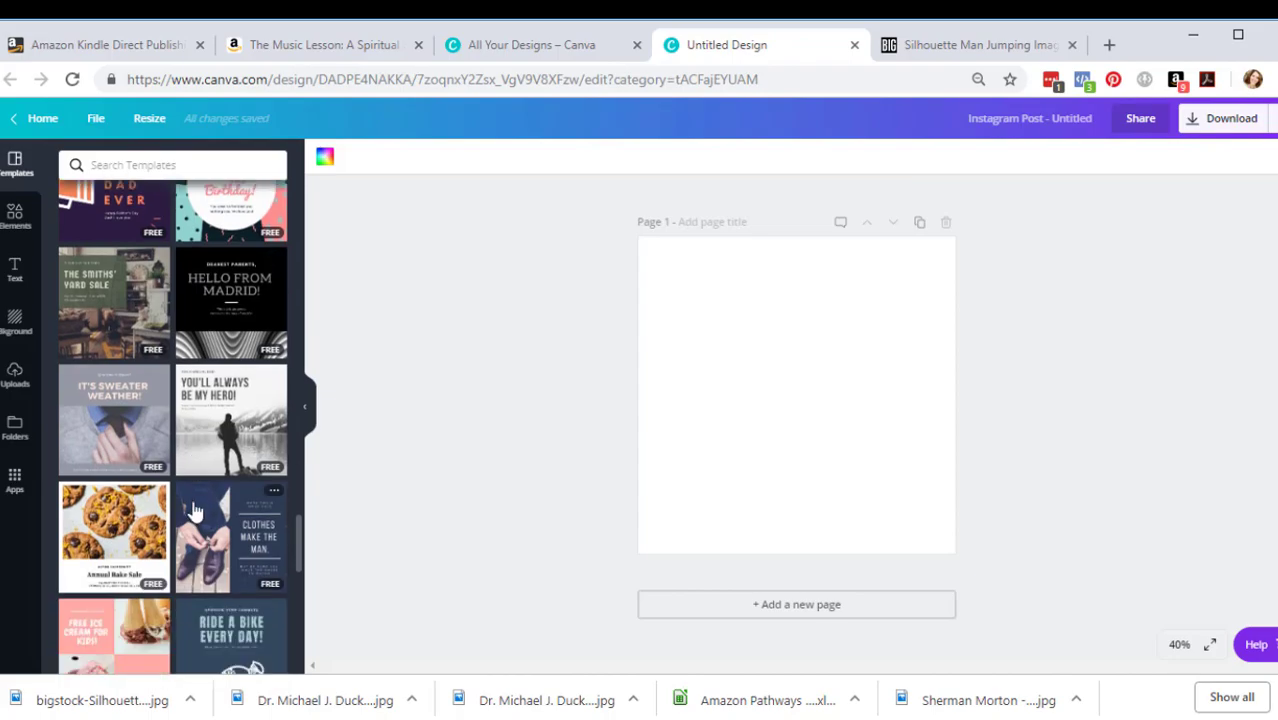
pyautogui.scroll(-3, 195, 513)
pyautogui.scroll(3, 195, 513)
pyautogui.click(232, 456)
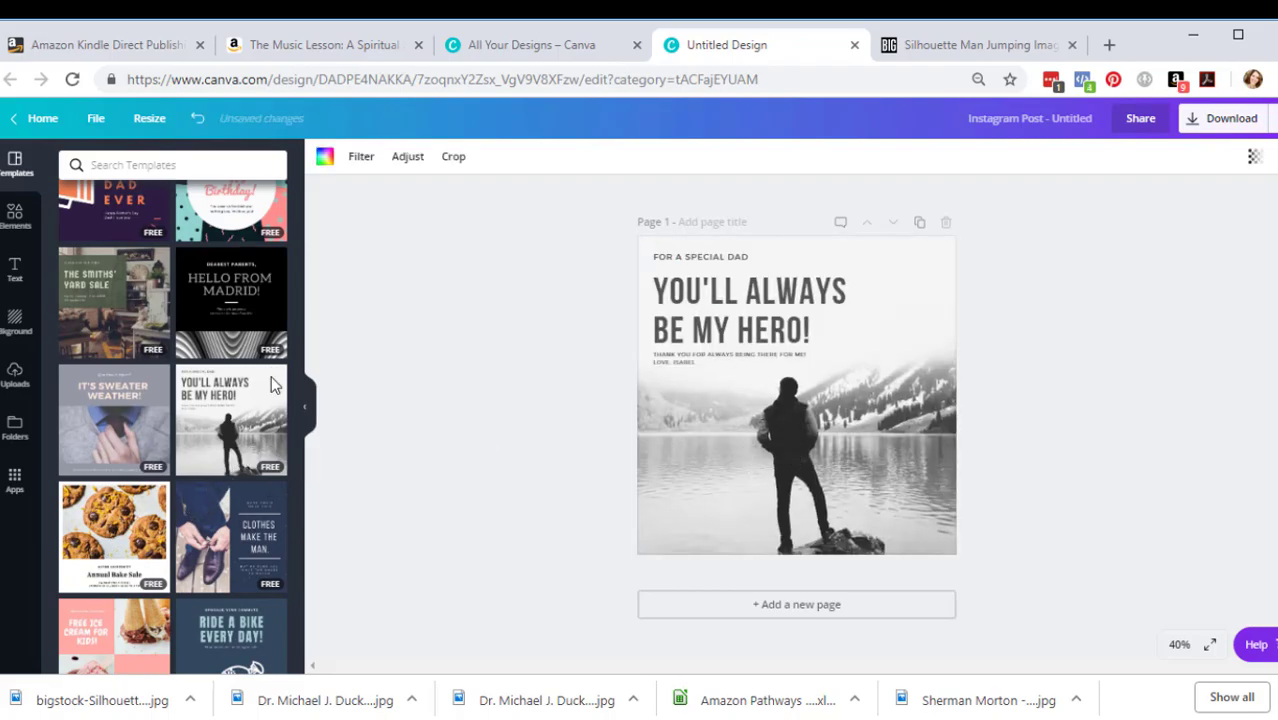
# Fill the template's photo background with the uploaded GOAL silhouette and delete the loose copy on top
pyautogui.scroll(10, 175, 400)
pyautogui.click(16, 330)
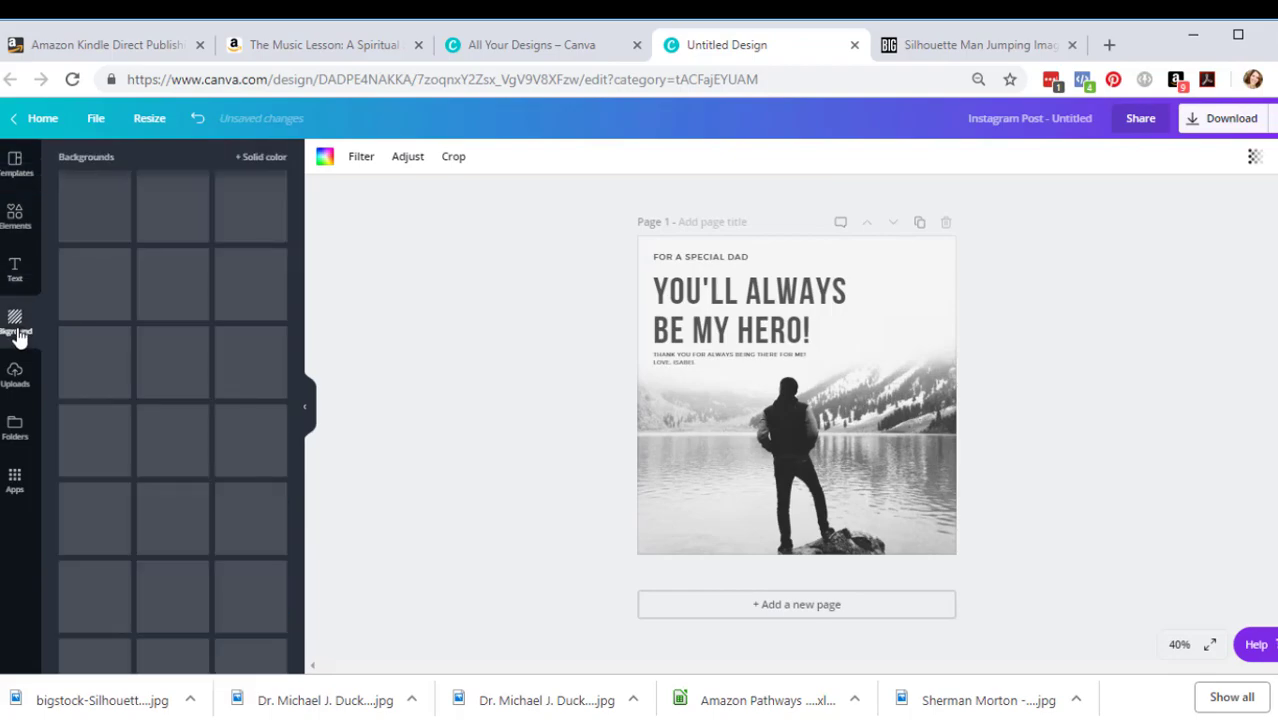
pyautogui.click(13, 388)
pyautogui.moveTo(165, 255); pyautogui.dragTo(705, 450)
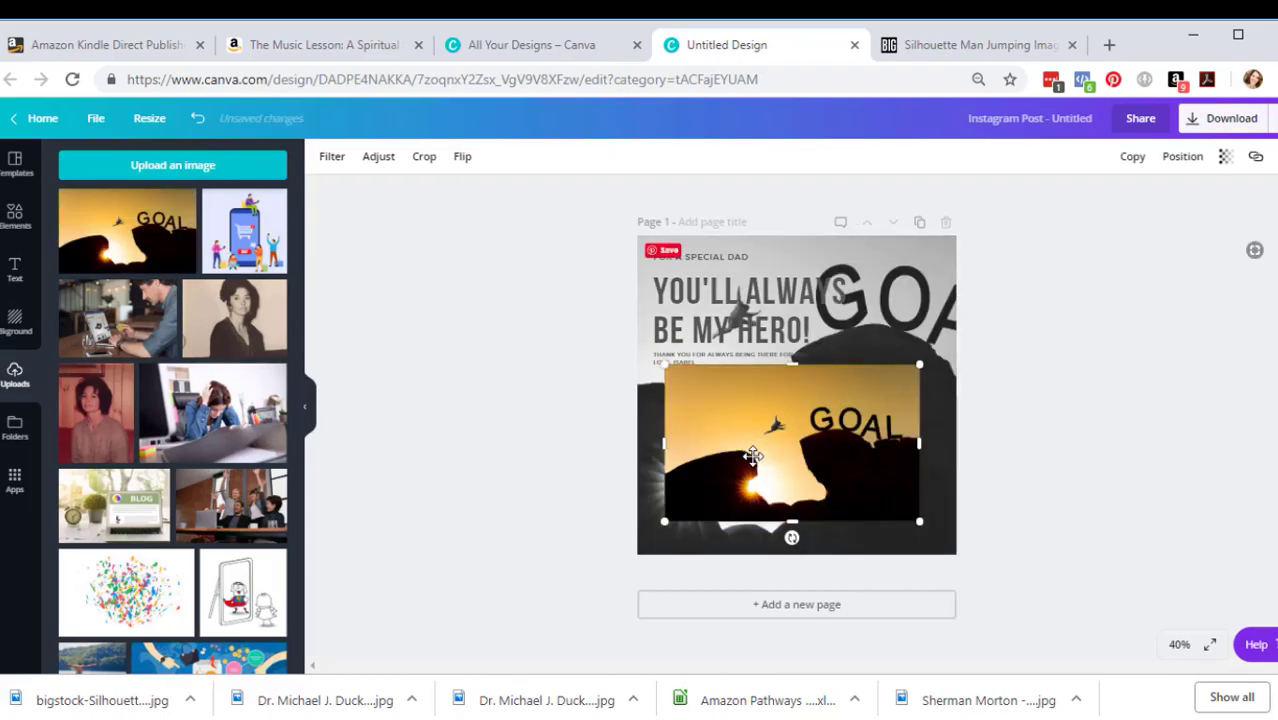
pyautogui.press('Delete')
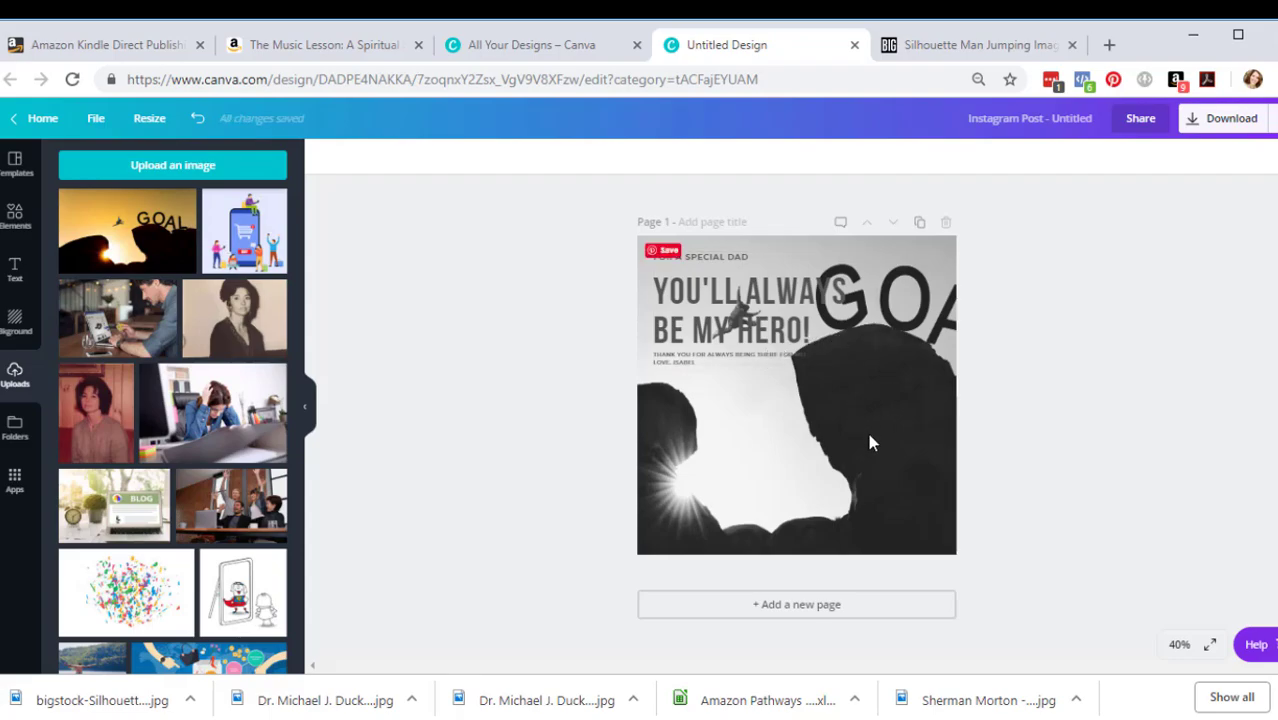
pyautogui.click(869, 436)
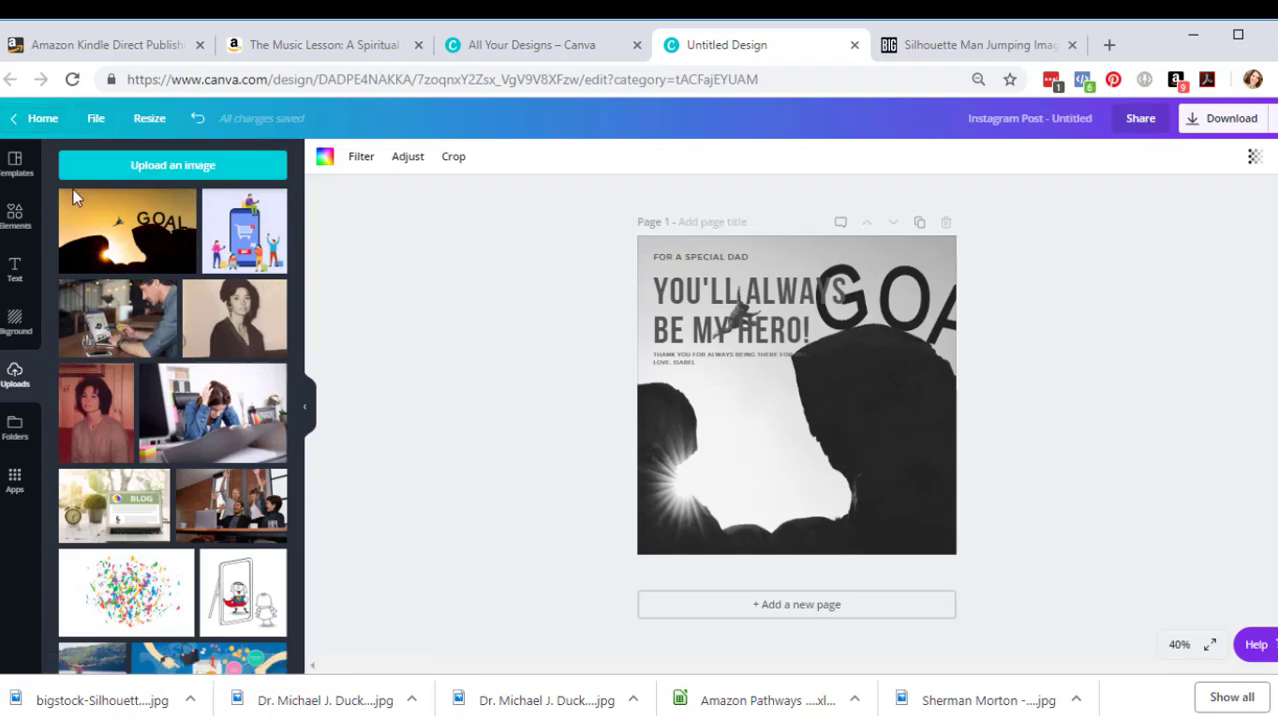
# Replace the page's layout with the "It's almost the weekend!" template
pyautogui.click(12, 165)
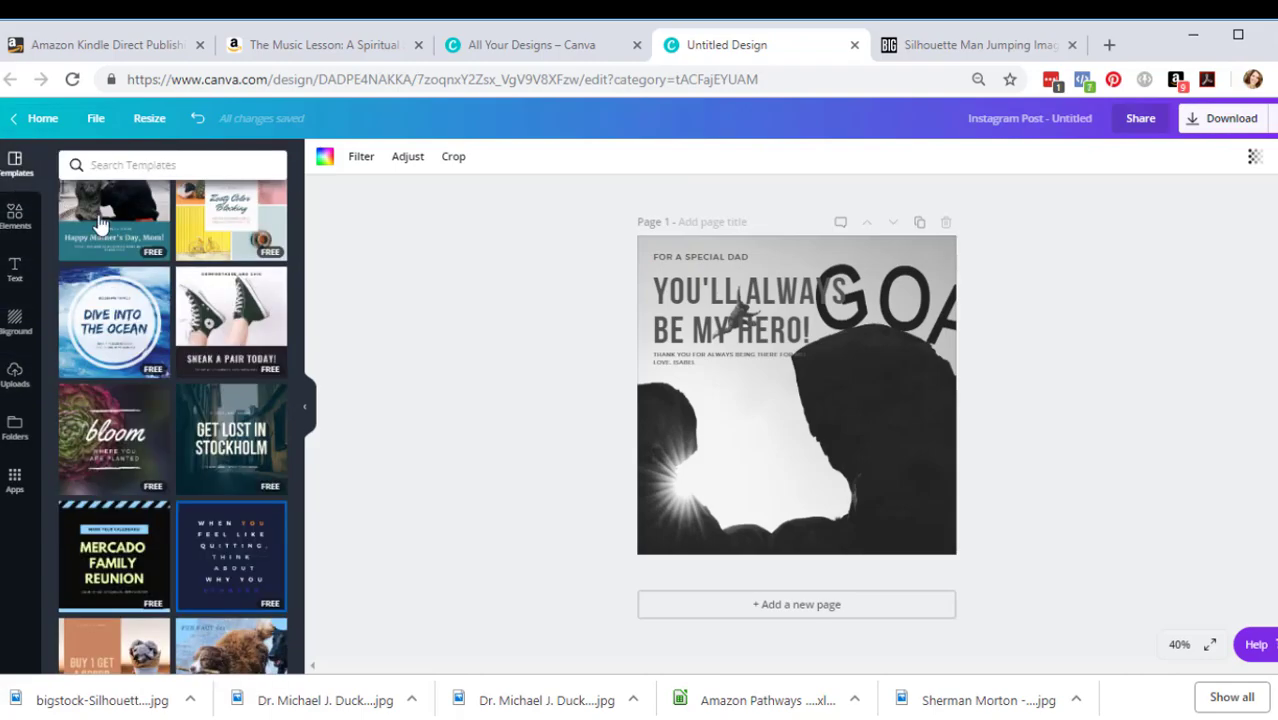
pyautogui.scroll(-1, 187, 450)
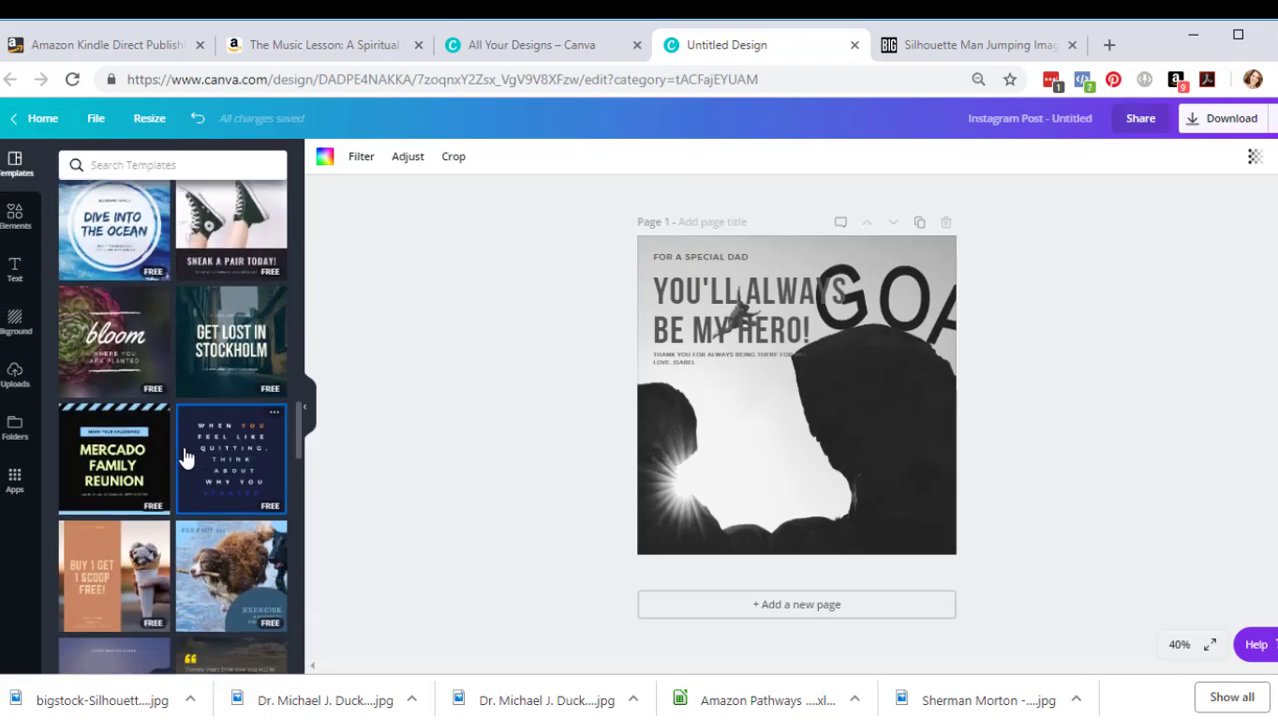
pyautogui.scroll(-3, 172, 555)
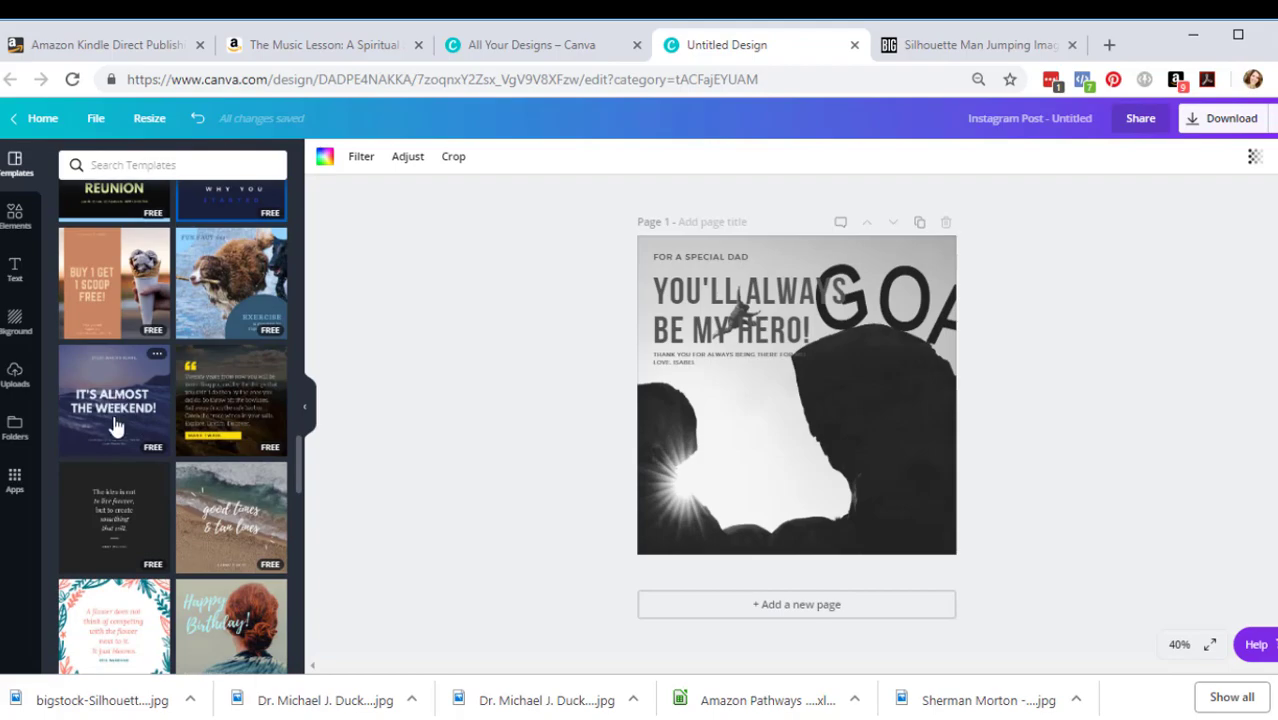
pyautogui.click(115, 434)
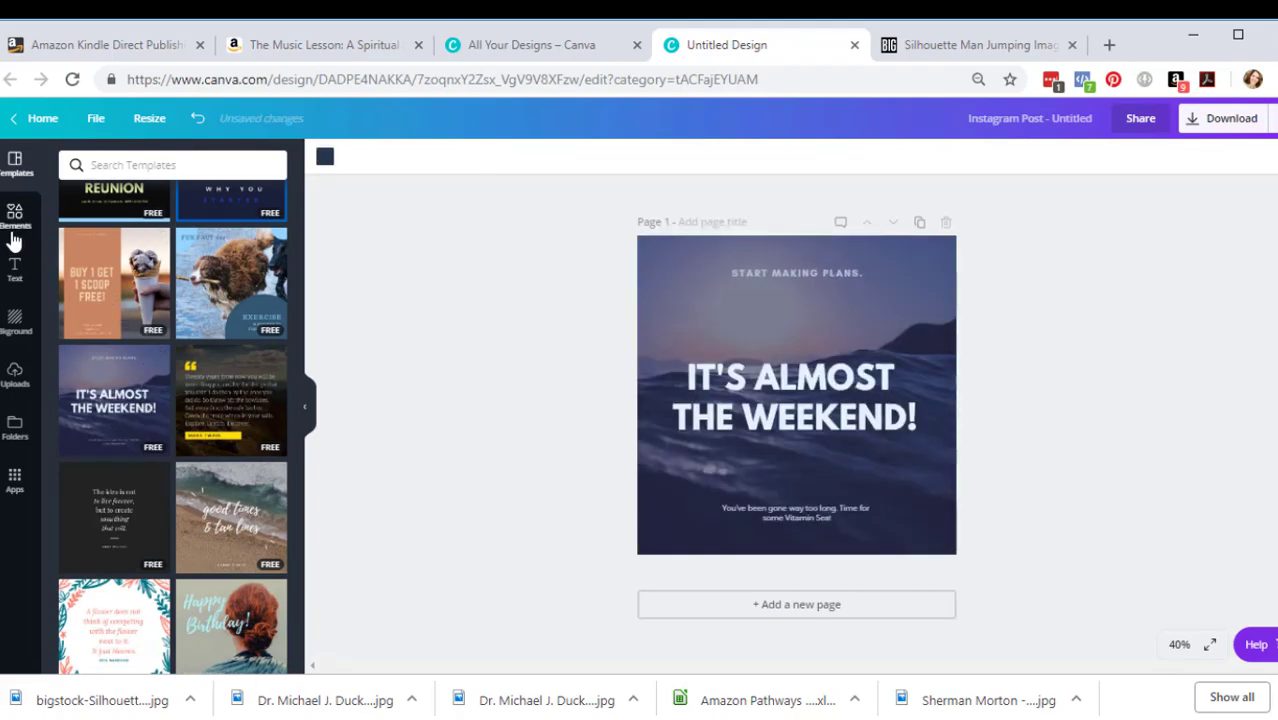
# Replace the template's ocean background photo with the uploaded GOAL silhouette, deleting a loose copy placed over the text
pyautogui.click(14, 373)
pyautogui.moveTo(190, 265); pyautogui.dragTo(740, 278)
pyautogui.moveTo(773, 379); pyautogui.dragTo(708, 380)
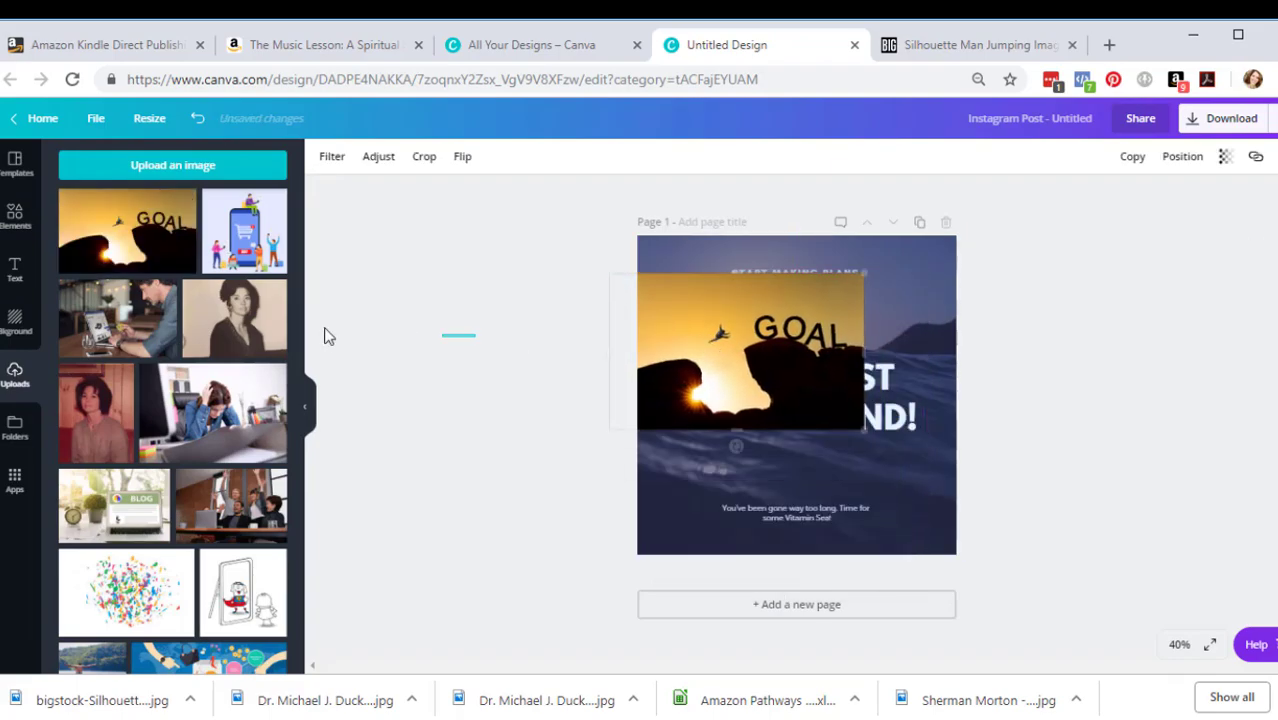
pyautogui.press('Delete')
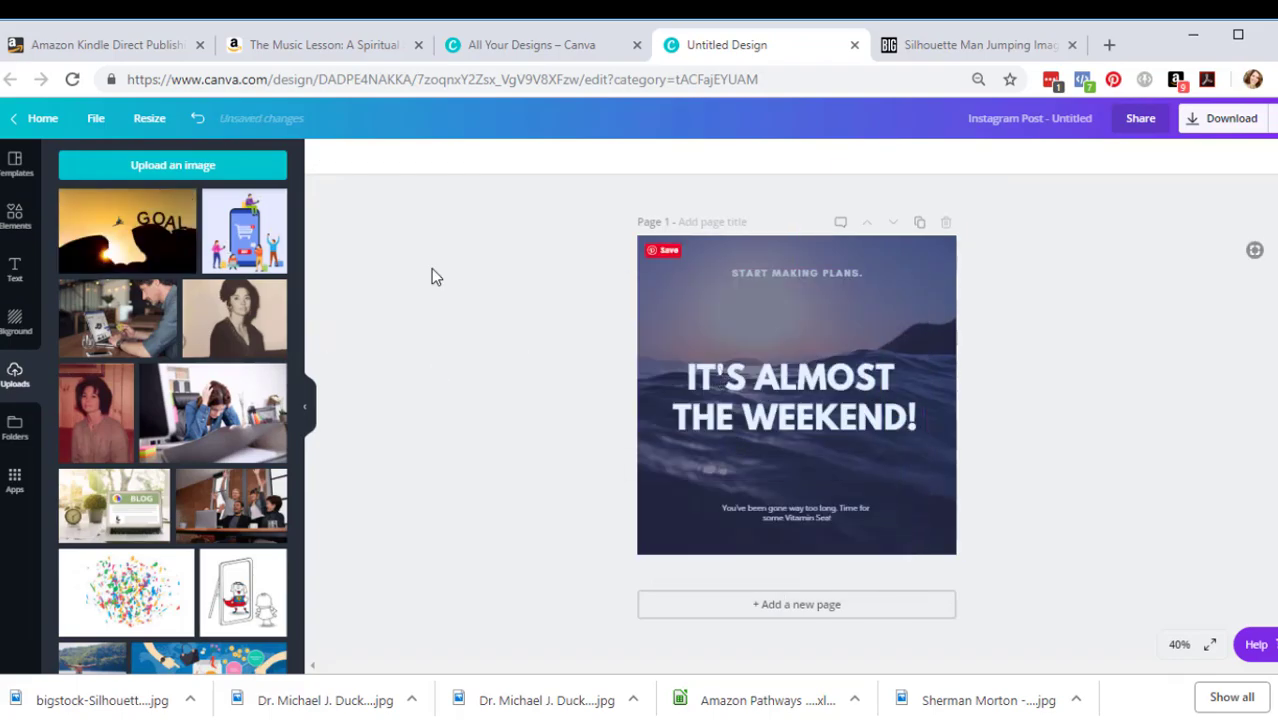
pyautogui.moveTo(127, 230); pyautogui.dragTo(738, 336)
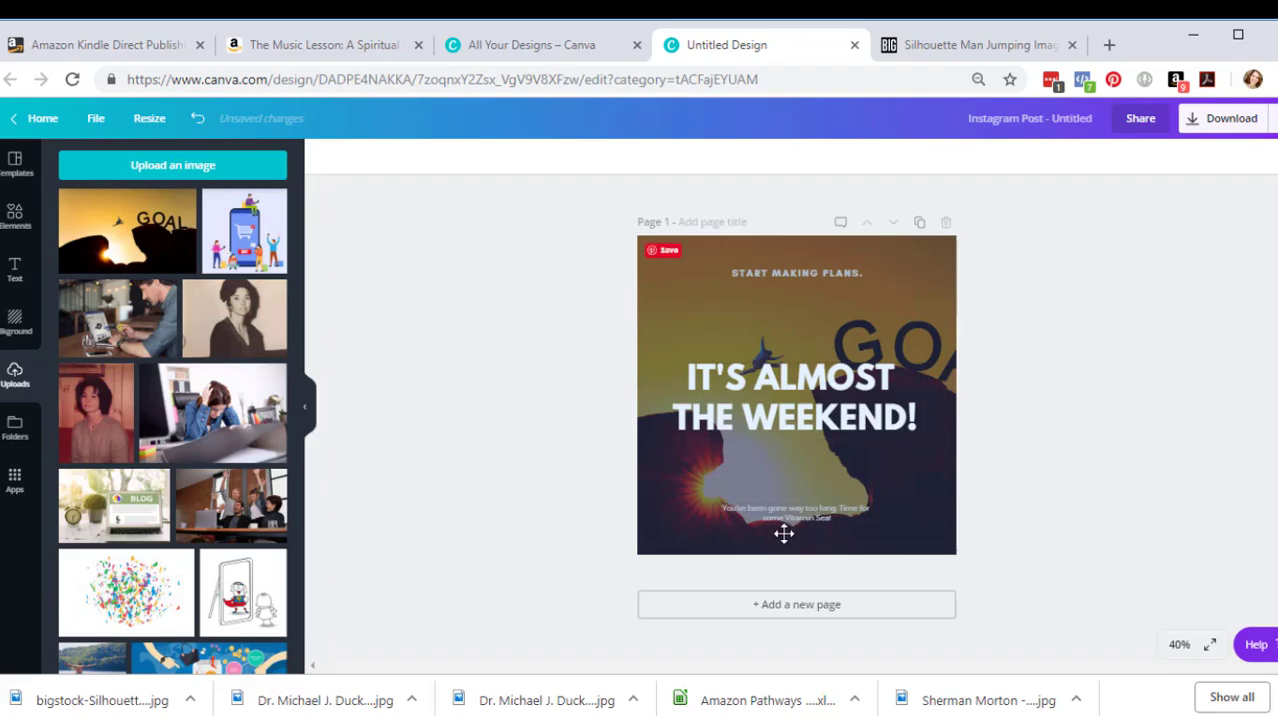
# Delete the background photo and the dark blue background colour, keeping the template's text
pyautogui.click(764, 470)
pyautogui.press('Delete')
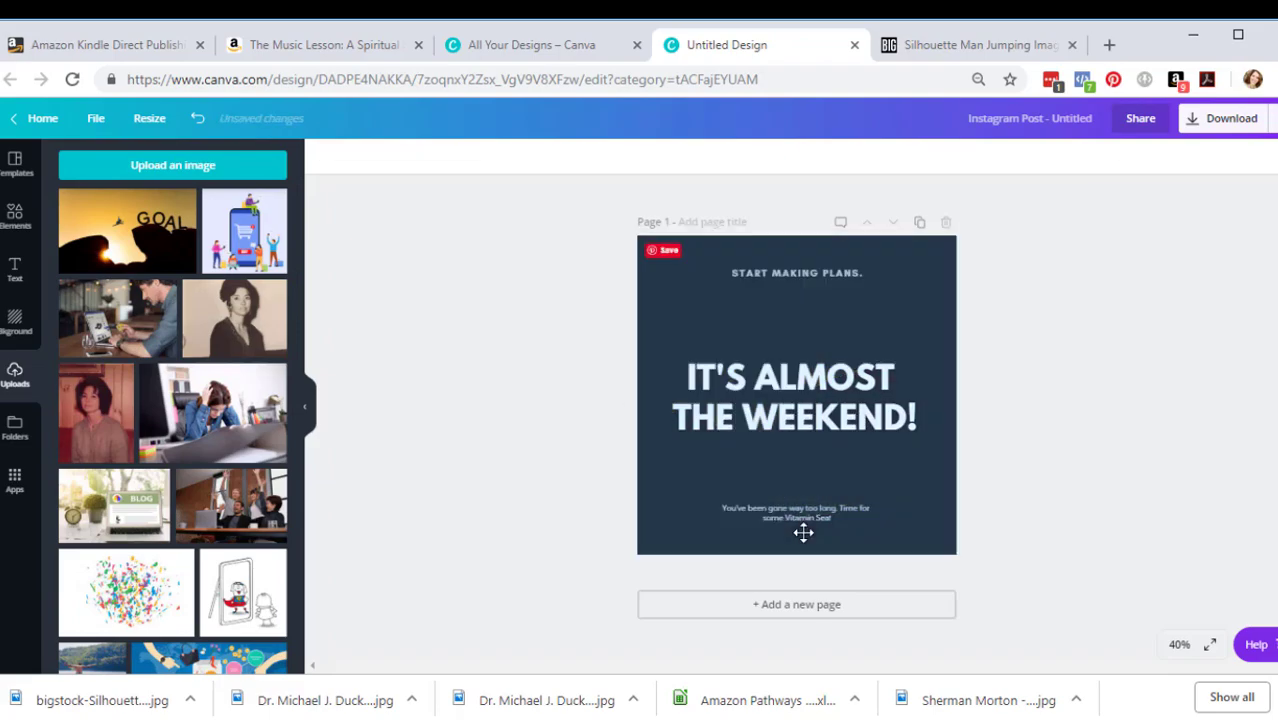
pyautogui.click(783, 485)
pyautogui.press('Delete')
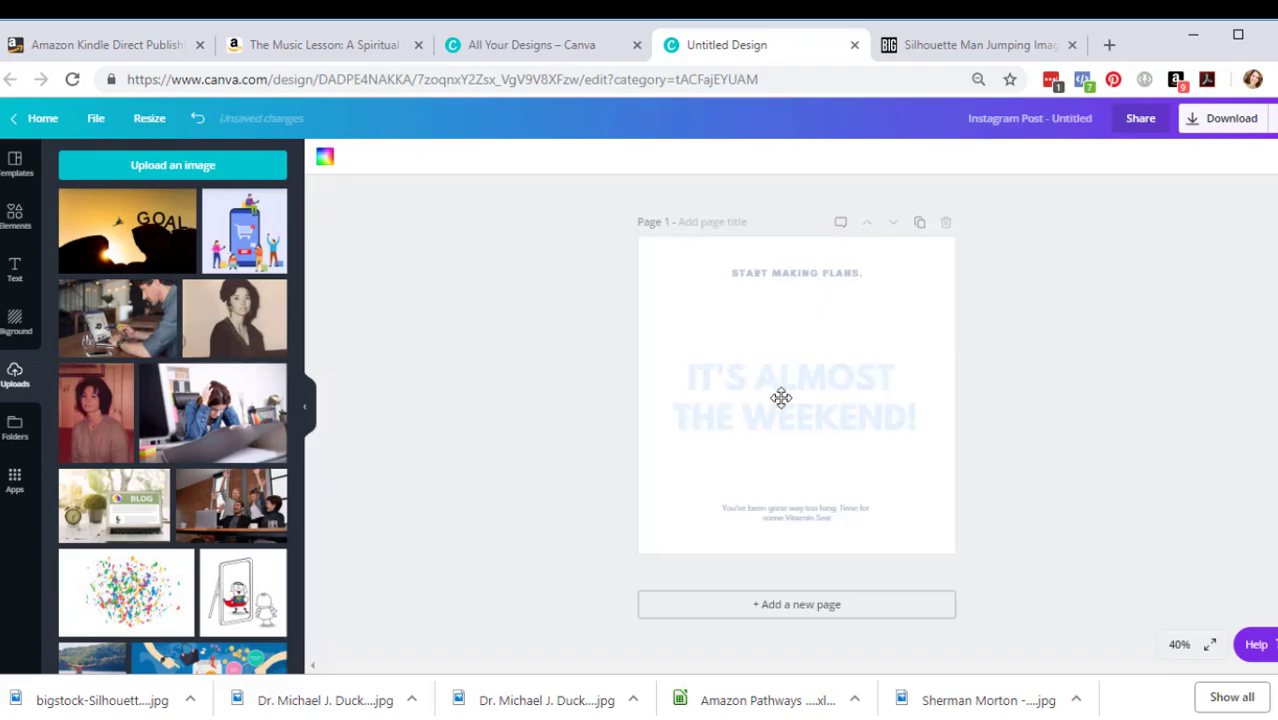
# Delete all the template's text and place the uploaded GOAL silhouette, enlarged to cover the page's full width from its top edge
pyautogui.moveTo(1066, 256); pyautogui.dragTo(580, 547)
pyautogui.press('Delete')
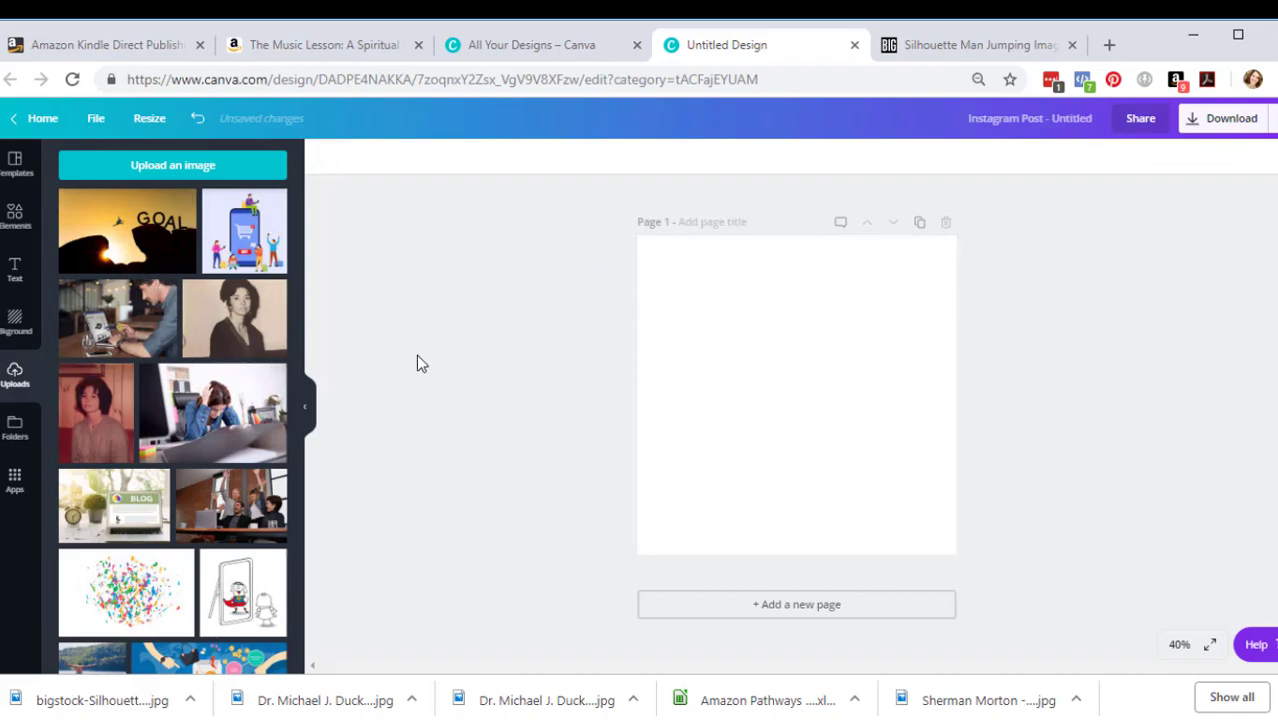
pyautogui.moveTo(126, 250); pyautogui.dragTo(736, 356)
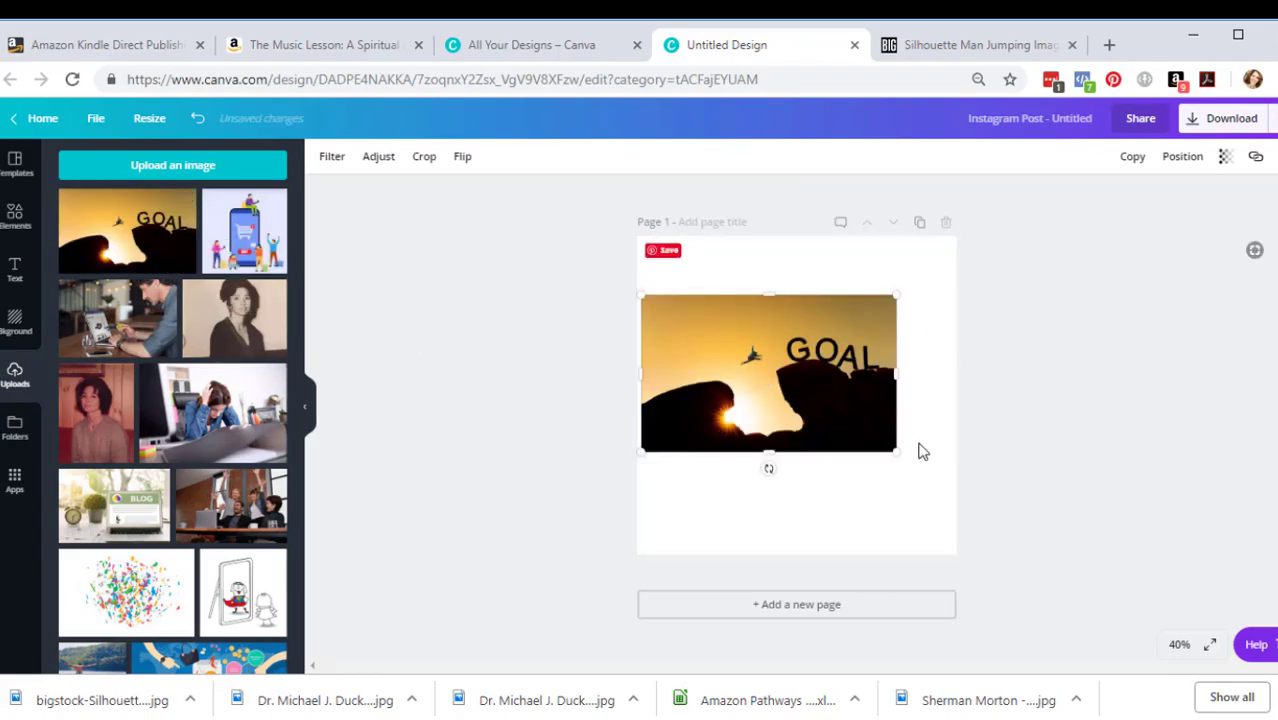
pyautogui.moveTo(897, 450); pyautogui.dragTo(1051, 615)
pyautogui.moveTo(884, 476); pyautogui.dragTo(776, 422)
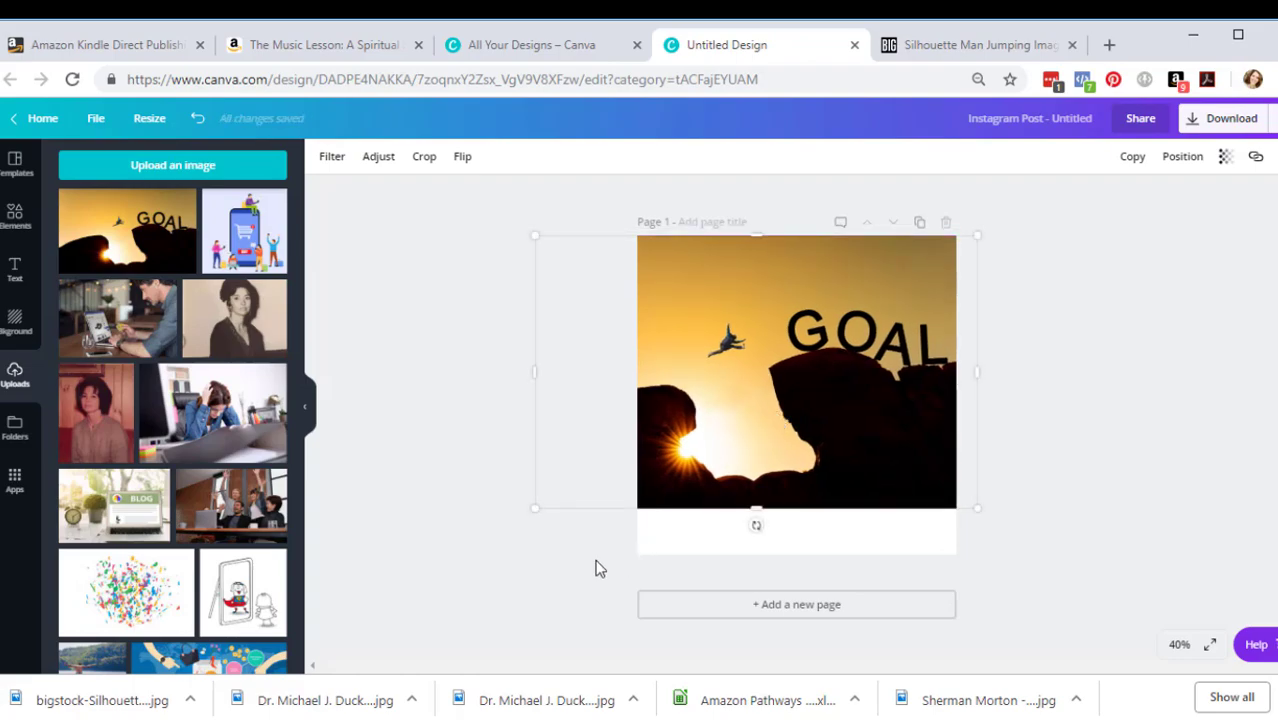
pyautogui.click(596, 565)
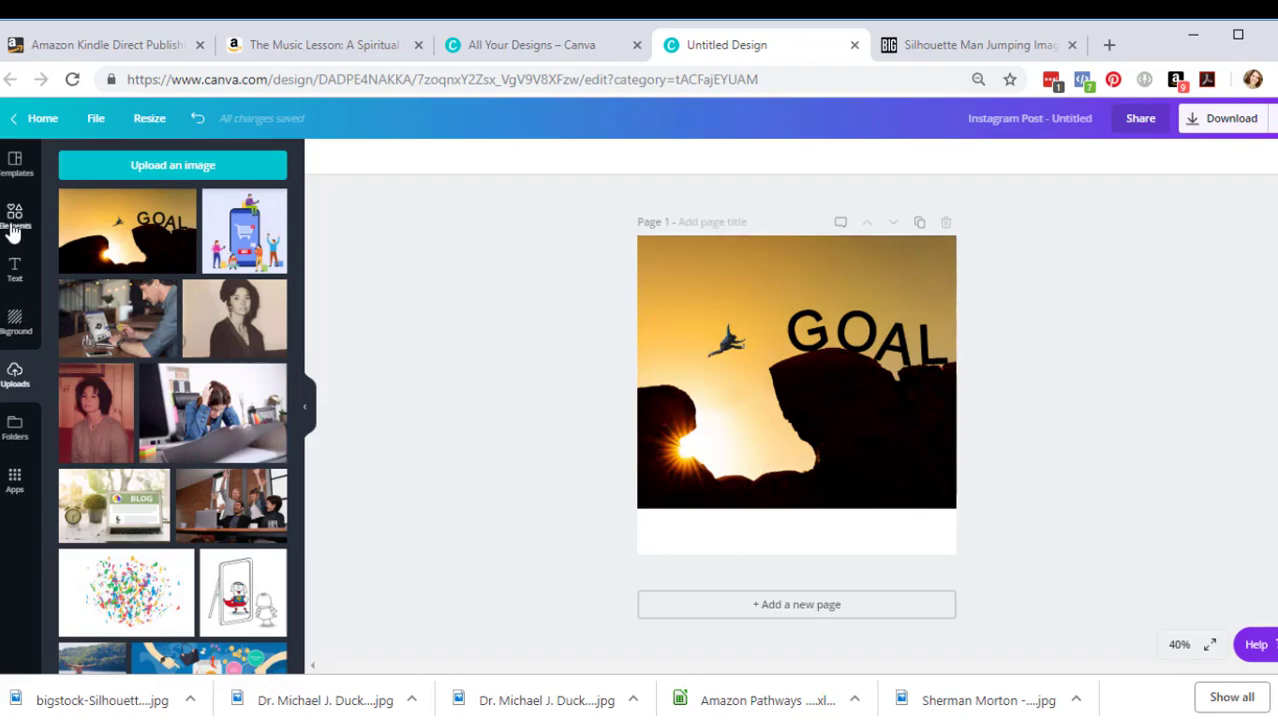
# Set the page background to solid black
pyautogui.click(5, 330)
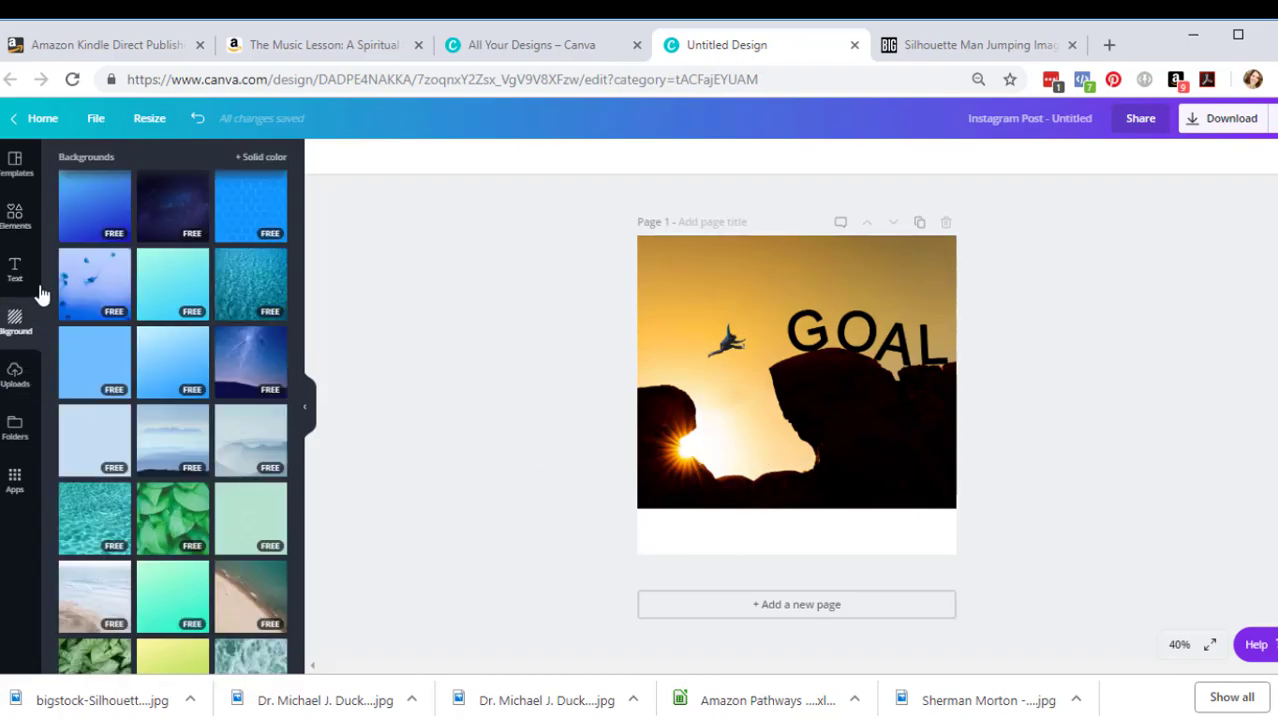
pyautogui.click(256, 160)
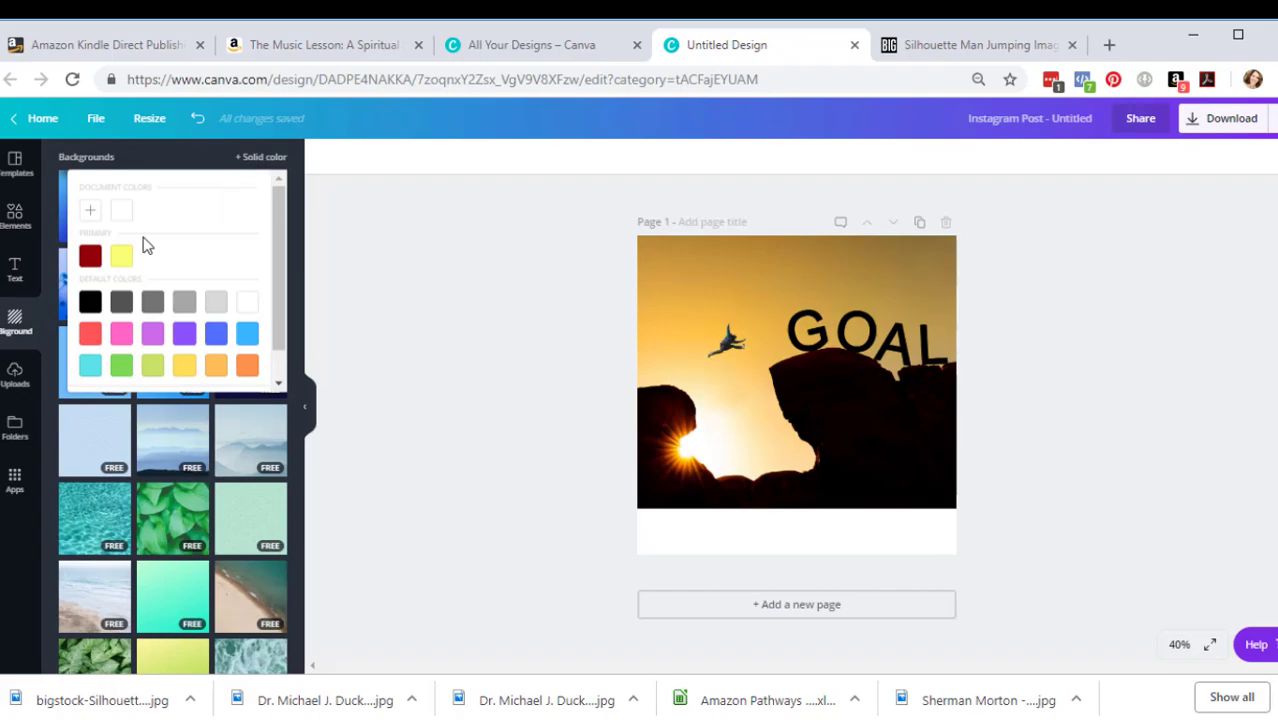
pyautogui.click(90, 301)
pyautogui.click(1113, 467)
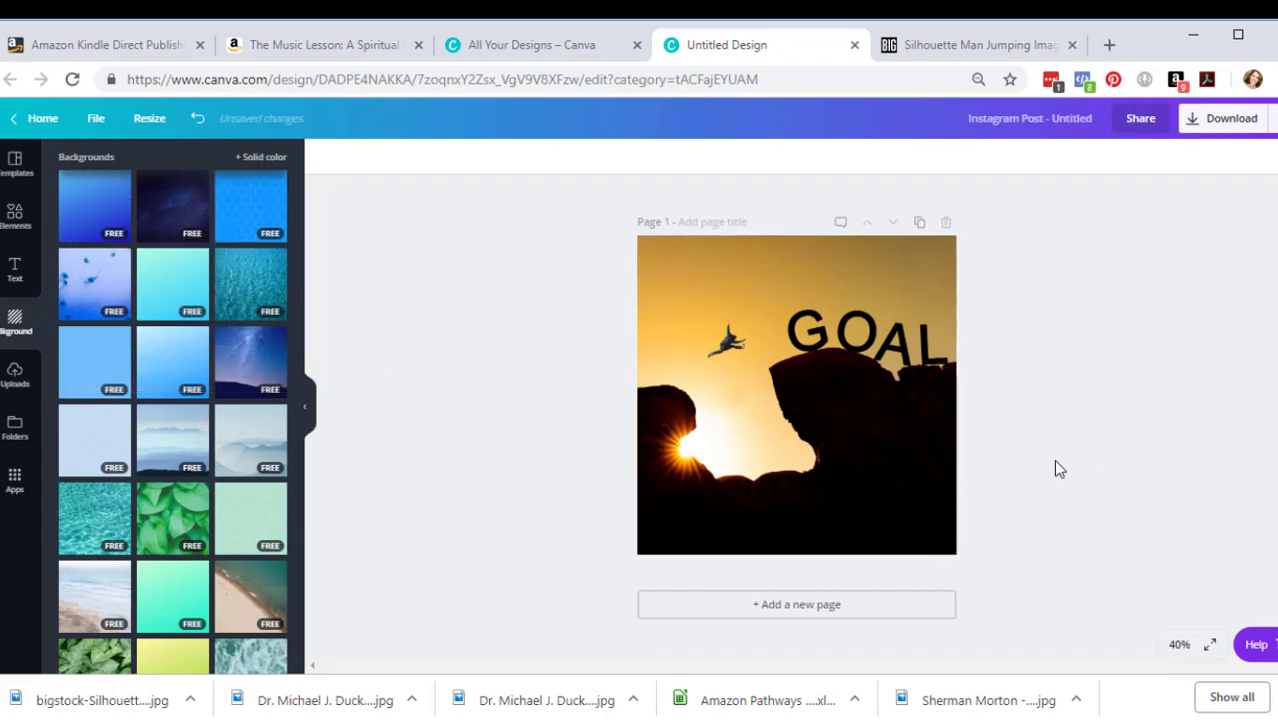
# Move the GOAL silhouette slightly up the page, leaving a taller black band beneath it
pyautogui.click(884, 474)
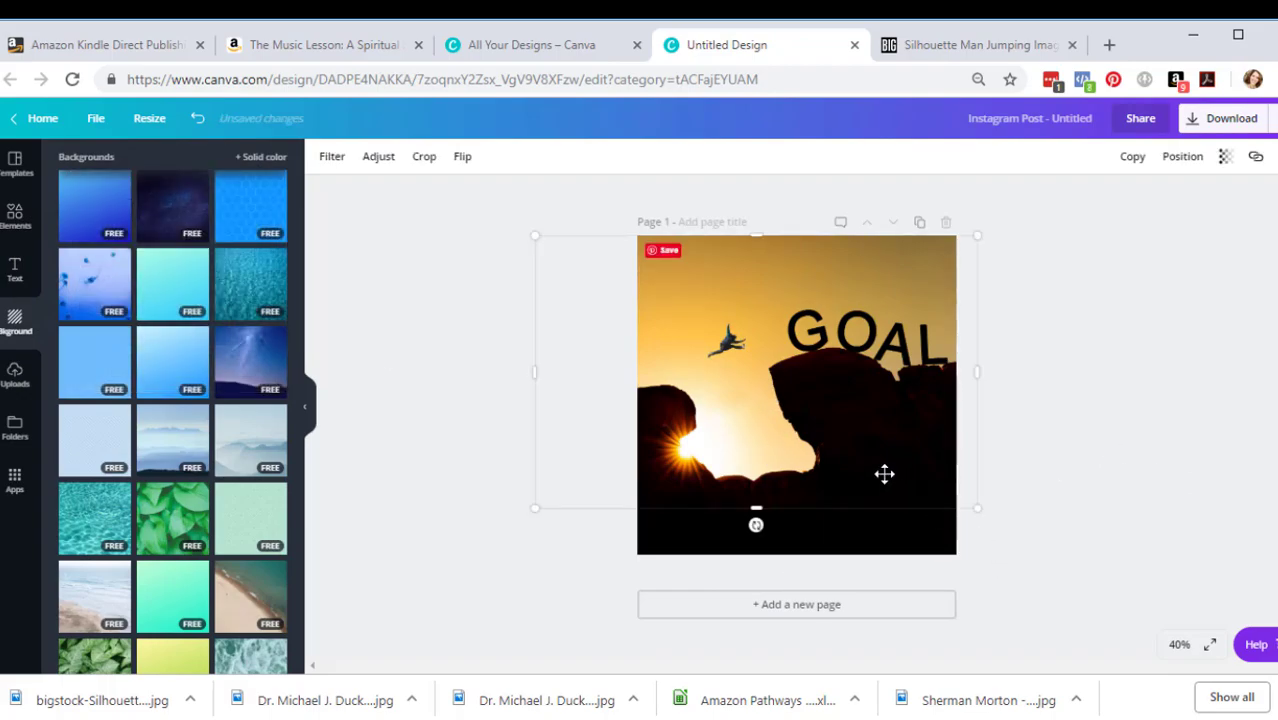
pyautogui.click(1075, 455)
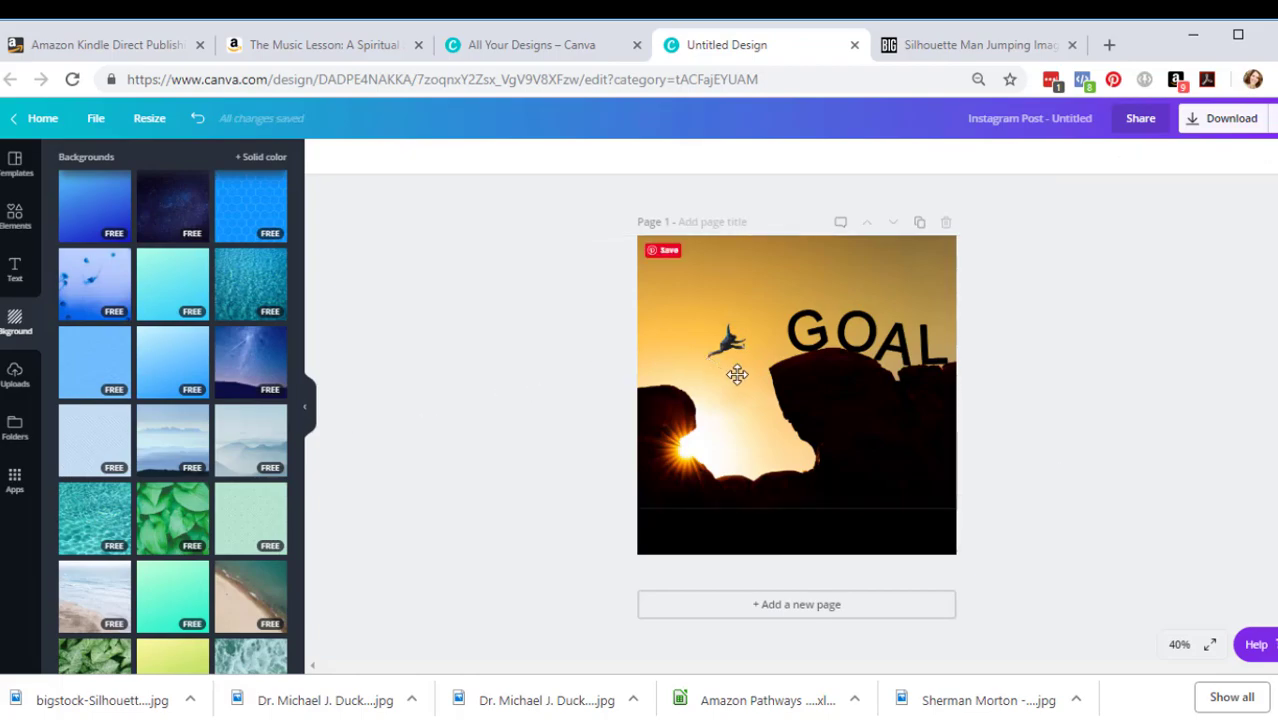
pyautogui.moveTo(805, 401); pyautogui.dragTo(800, 363)
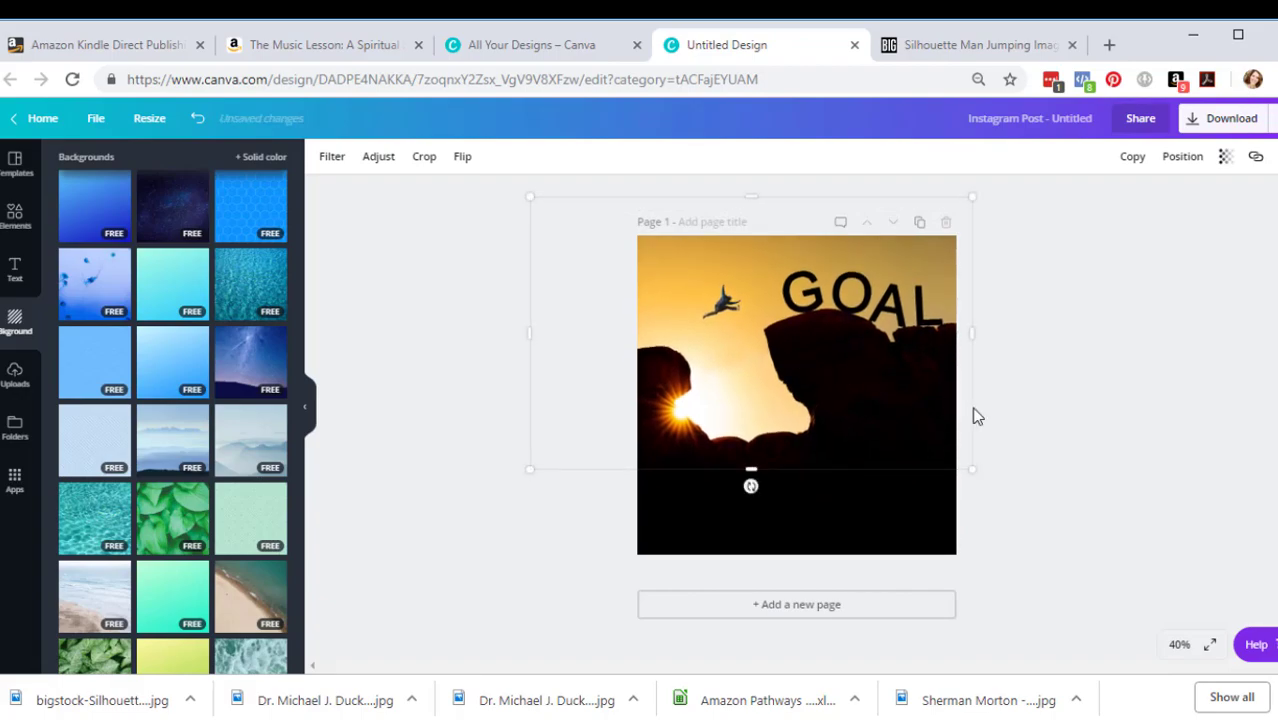
pyautogui.click(1000, 445)
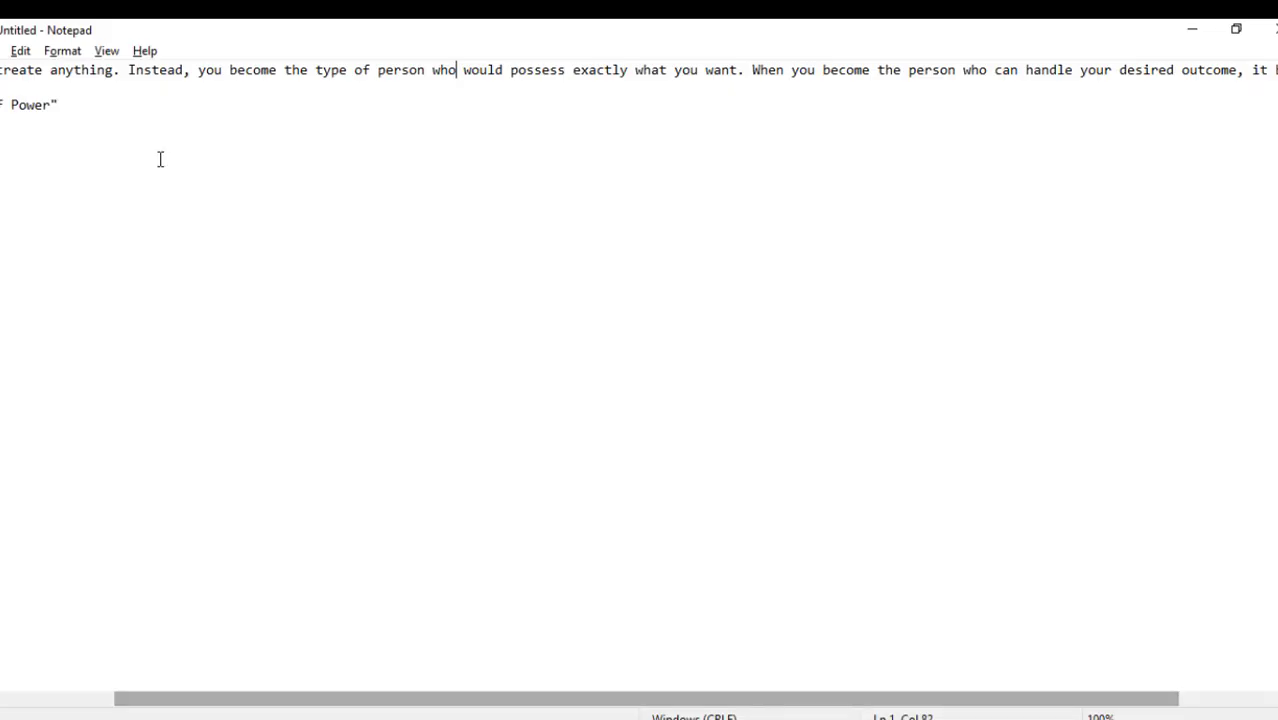
# Copy the full first-line quote from the Notepad file and return to the Canva design
pyautogui.press('Home')
pyautogui.hotkey('shift', 'End')
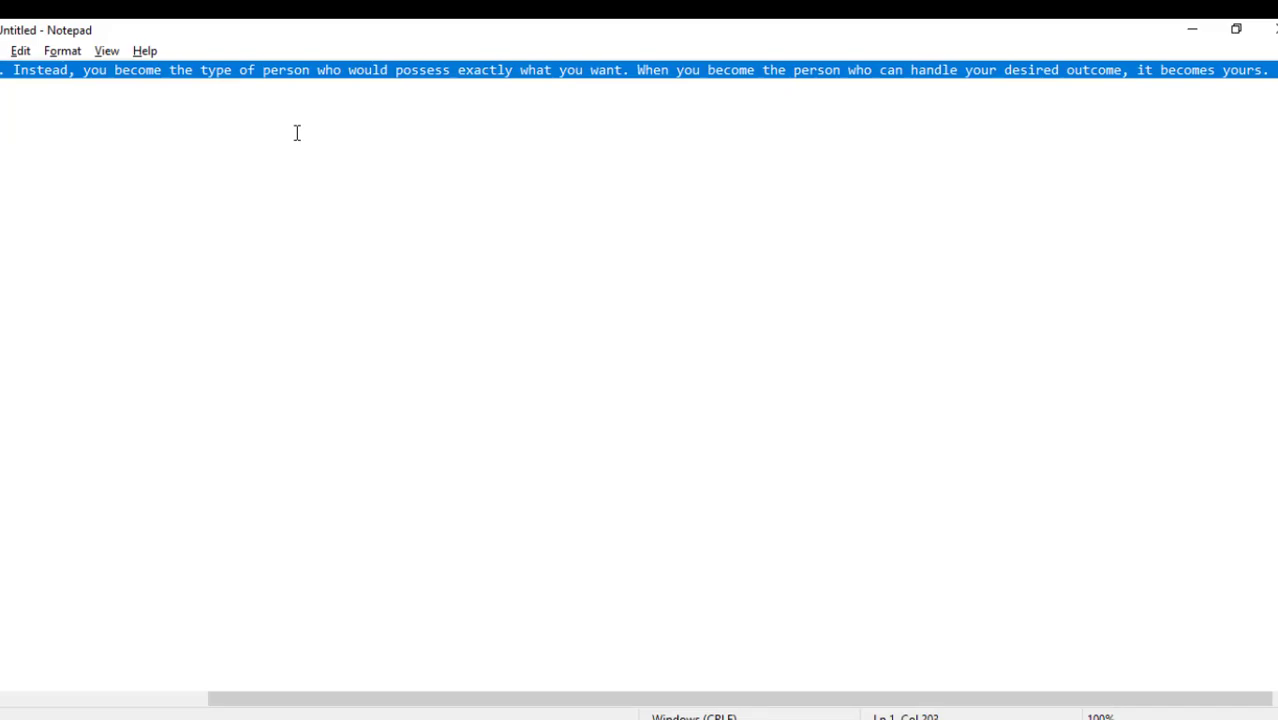
pyautogui.hotkey('alt', 'Tab')
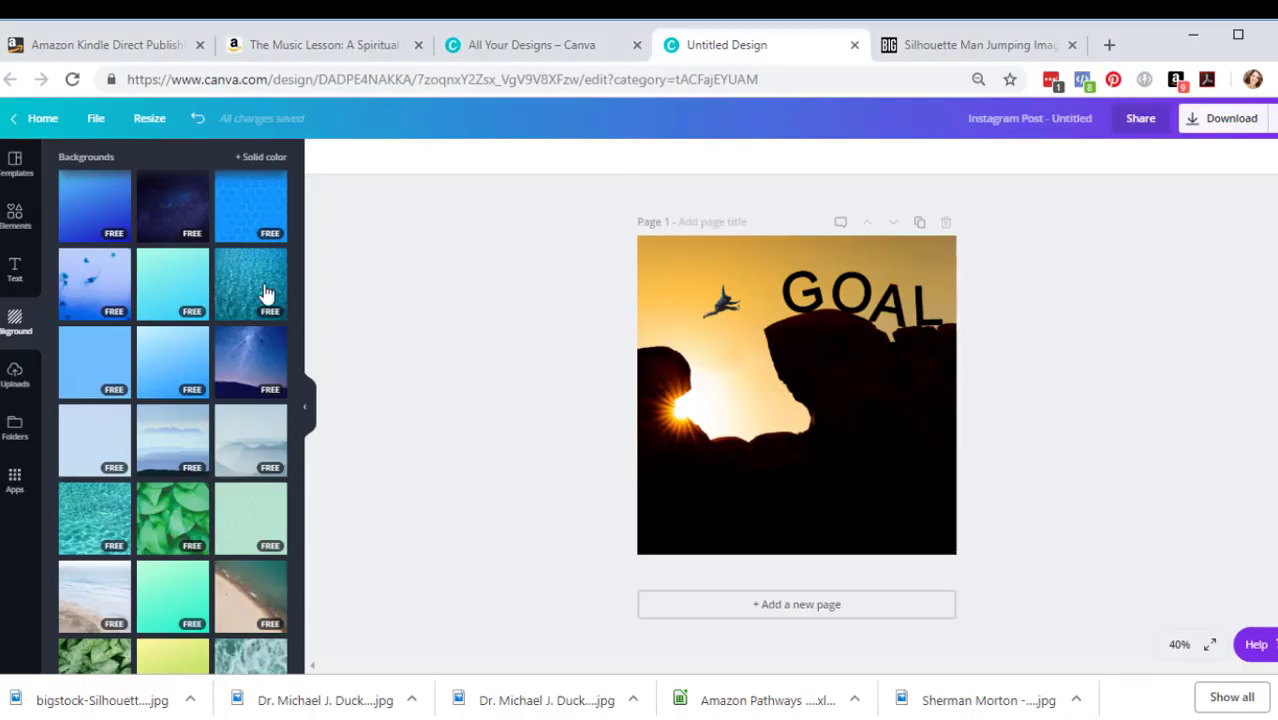
# Try the copied quote in a subheading text box widened to the page's right edge, and delete the box
pyautogui.click(22, 285)
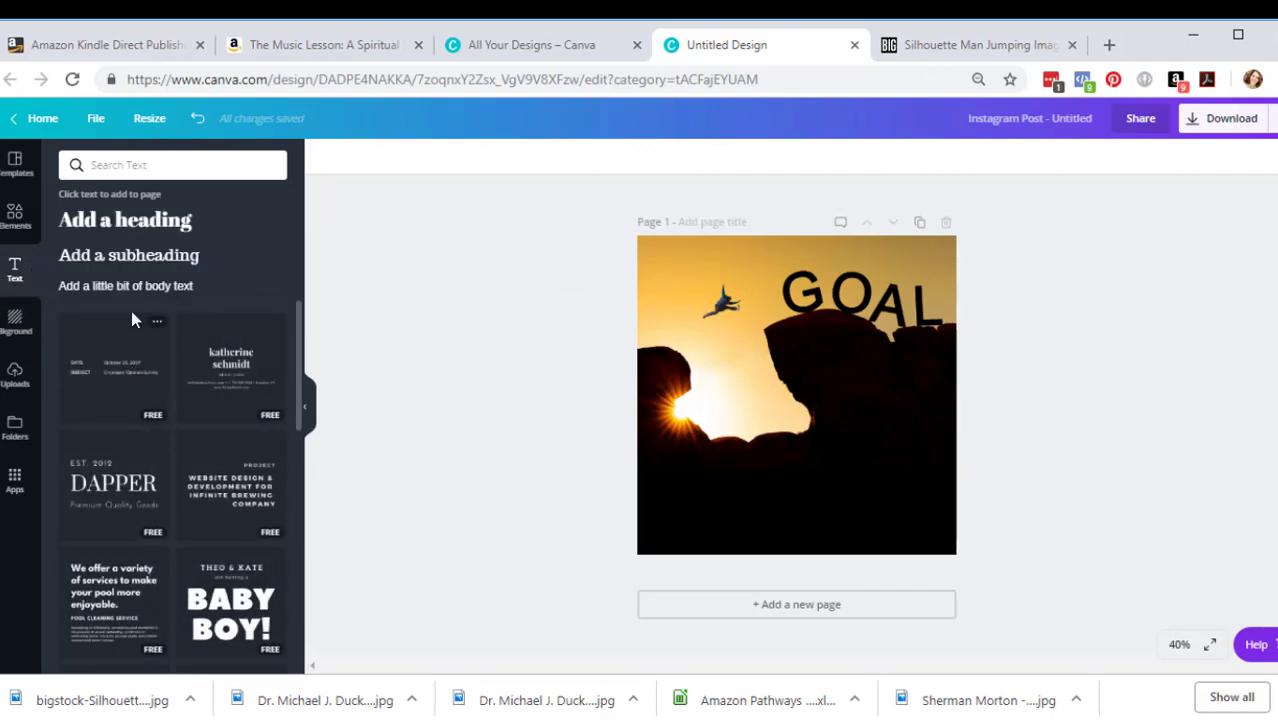
pyautogui.click(112, 264)
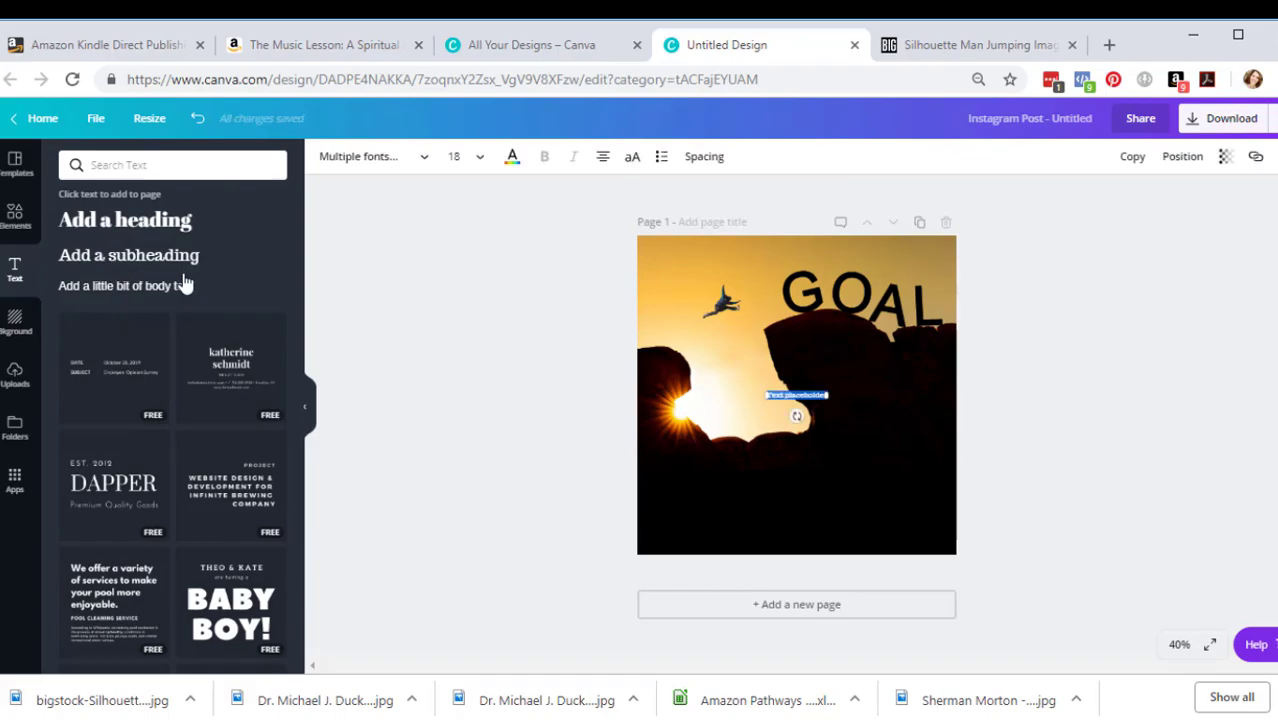
pyautogui.hotkey('ctrl', 'v')
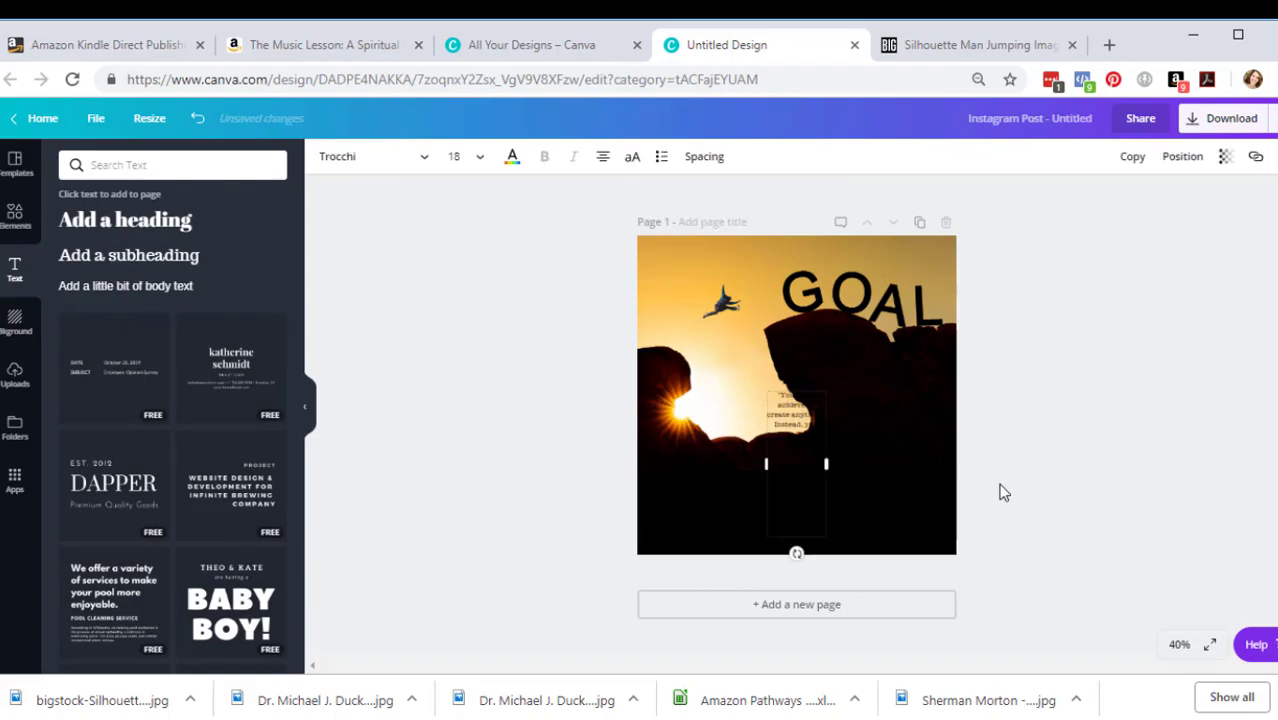
pyautogui.moveTo(826, 463); pyautogui.dragTo(955, 458)
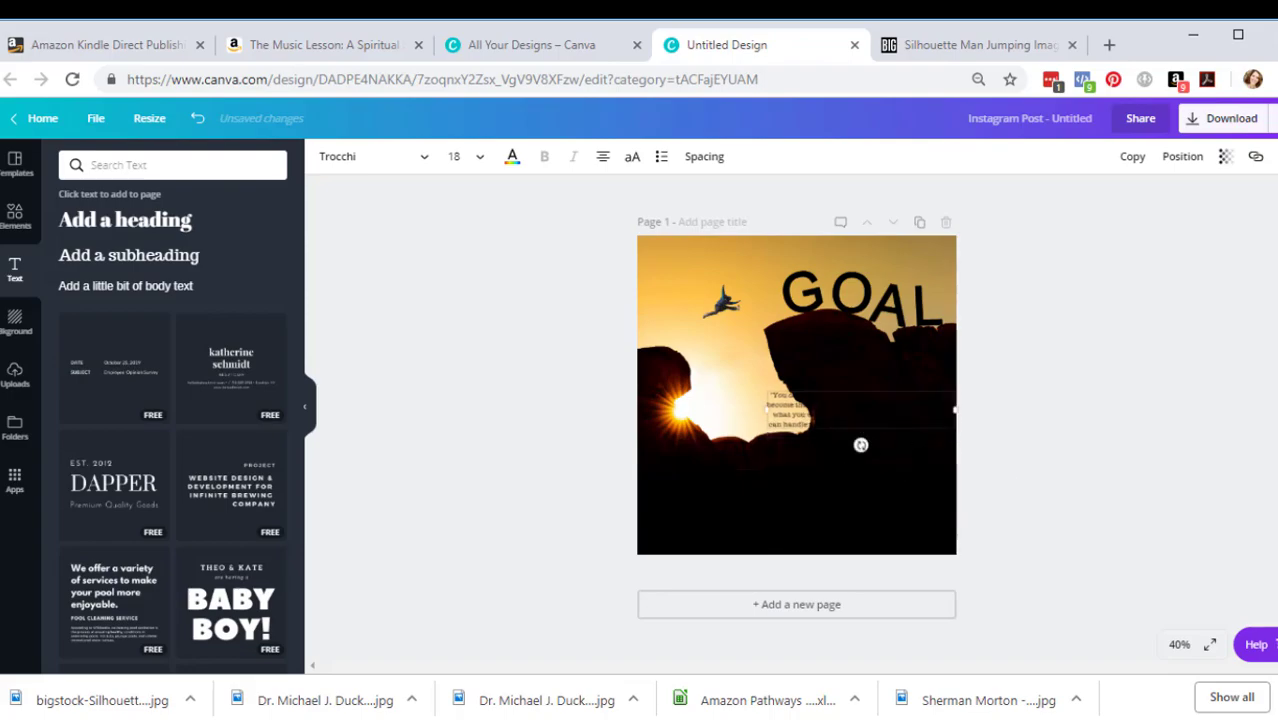
pyautogui.press('Delete')
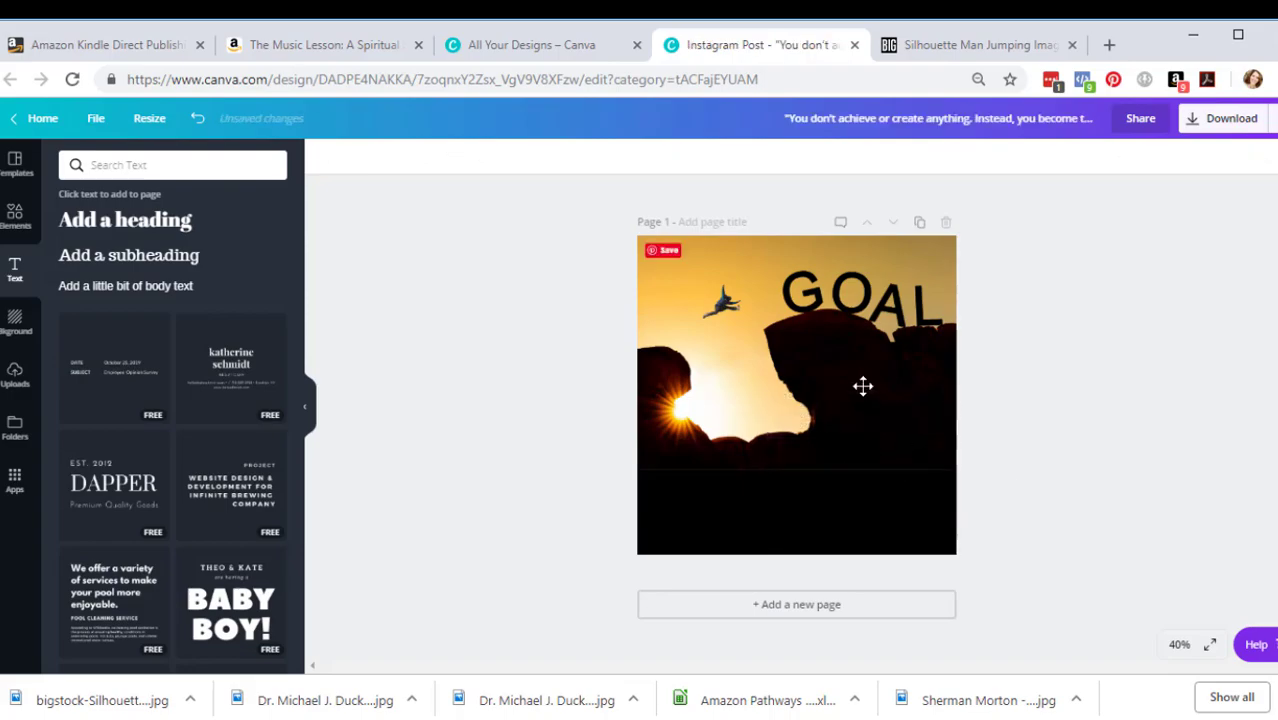
# Add a heading containing the copied quote and stretch its text box across the full page width
pyautogui.scroll(-10, 195, 530)
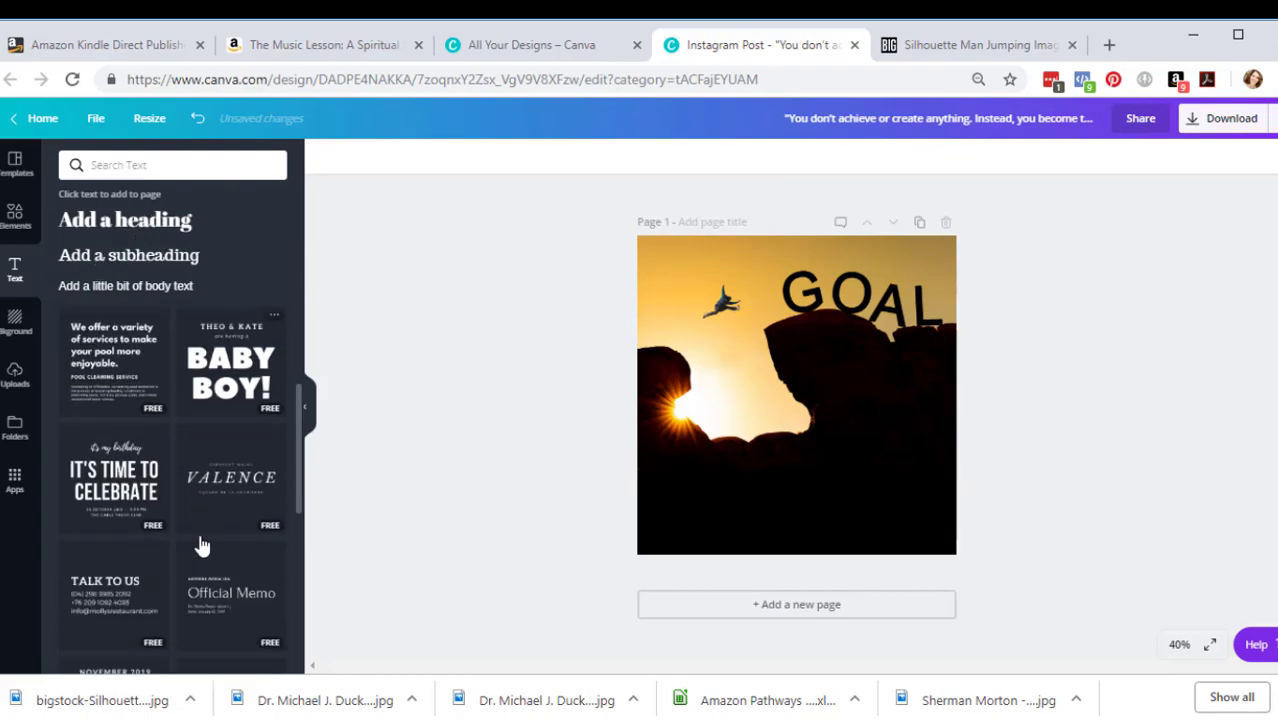
pyautogui.scroll(10, 182, 500)
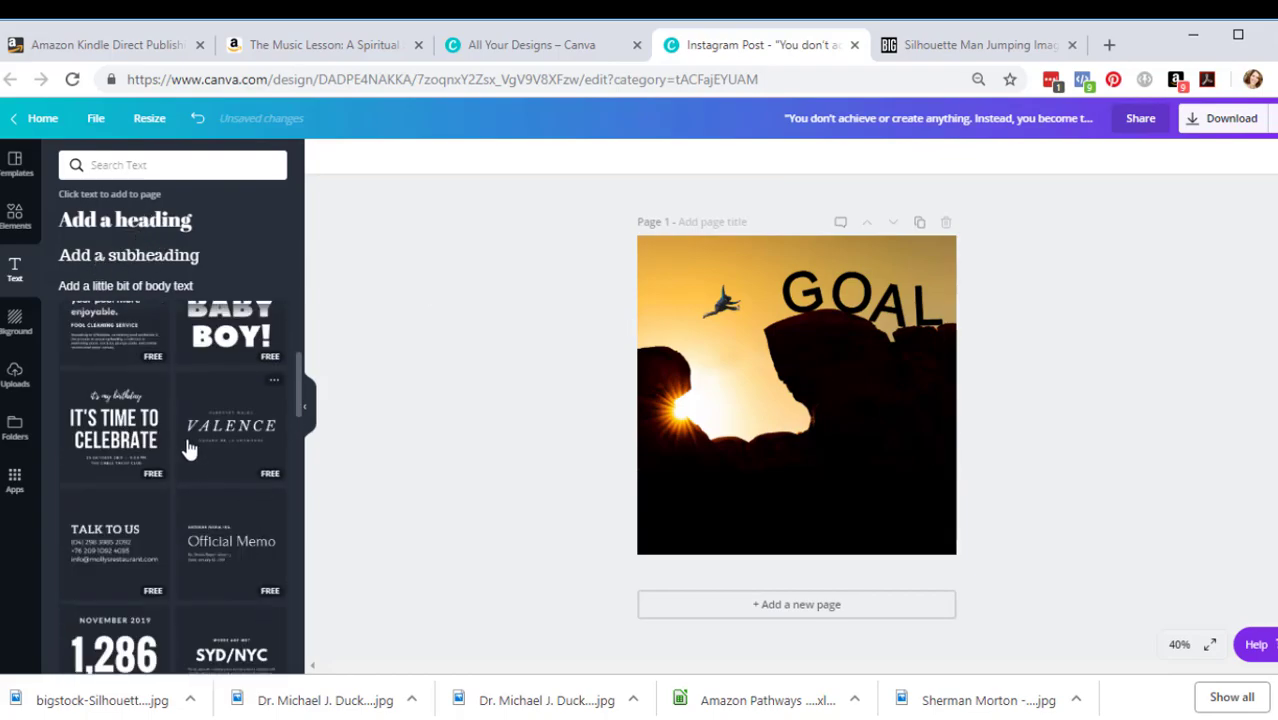
pyautogui.scroll(-10, 185, 420)
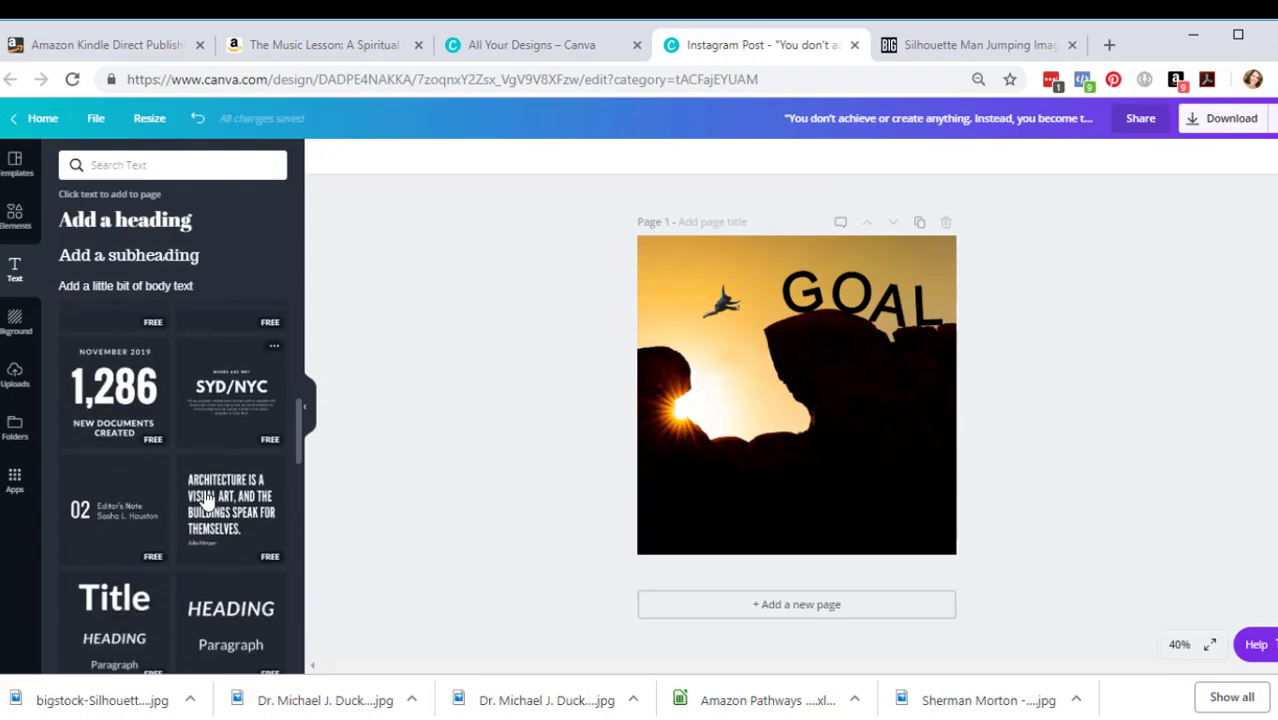
pyautogui.scroll(-5, 205, 503)
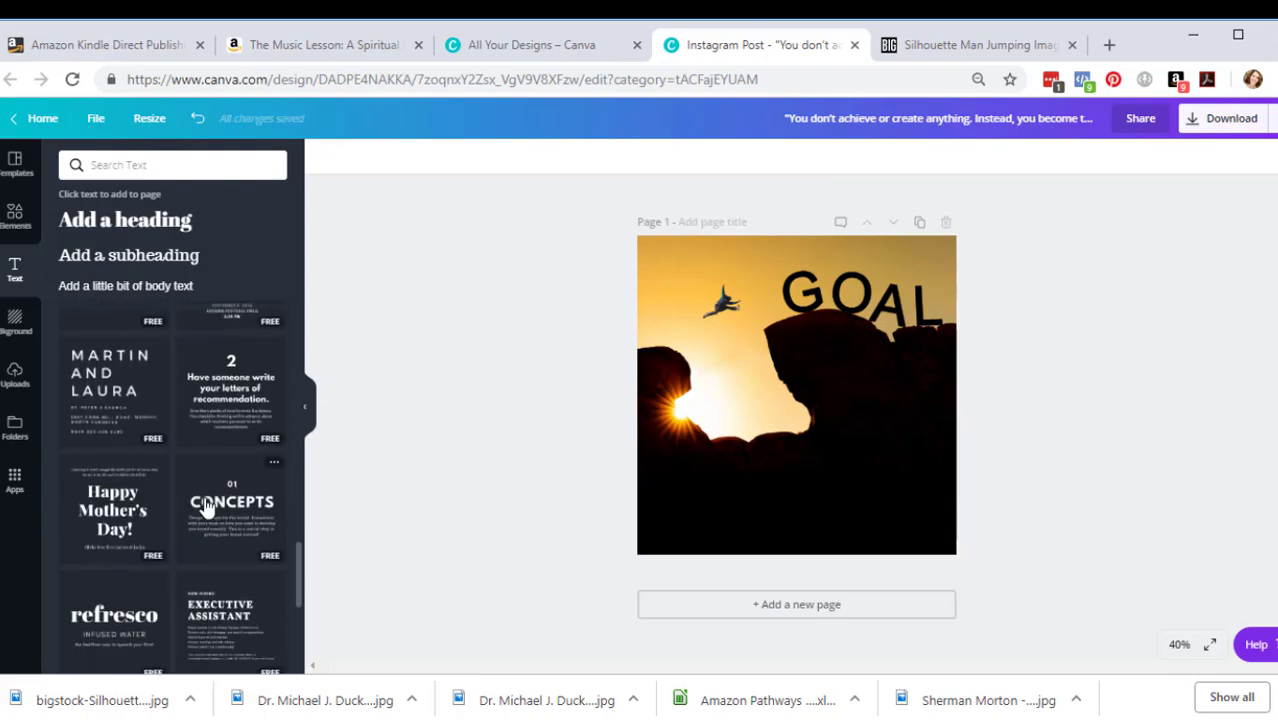
pyautogui.scroll(8, 200, 499)
pyautogui.scroll(5, 160, 365)
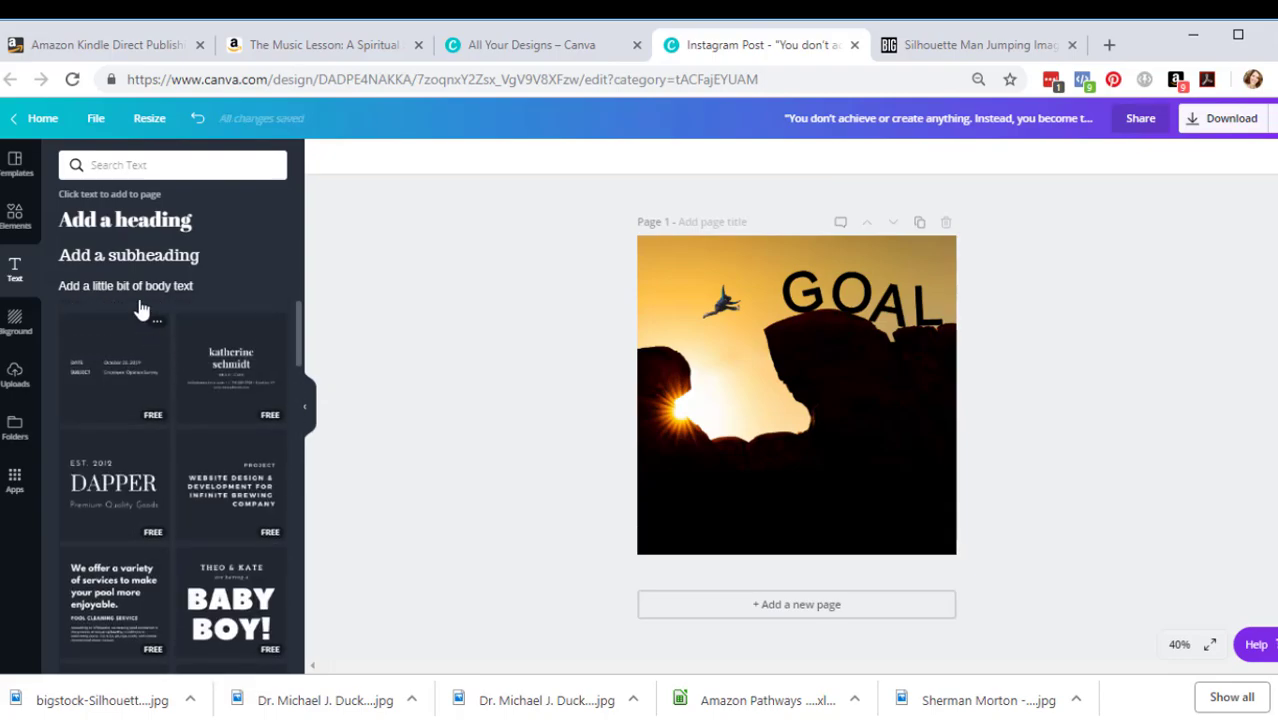
pyautogui.click(127, 229)
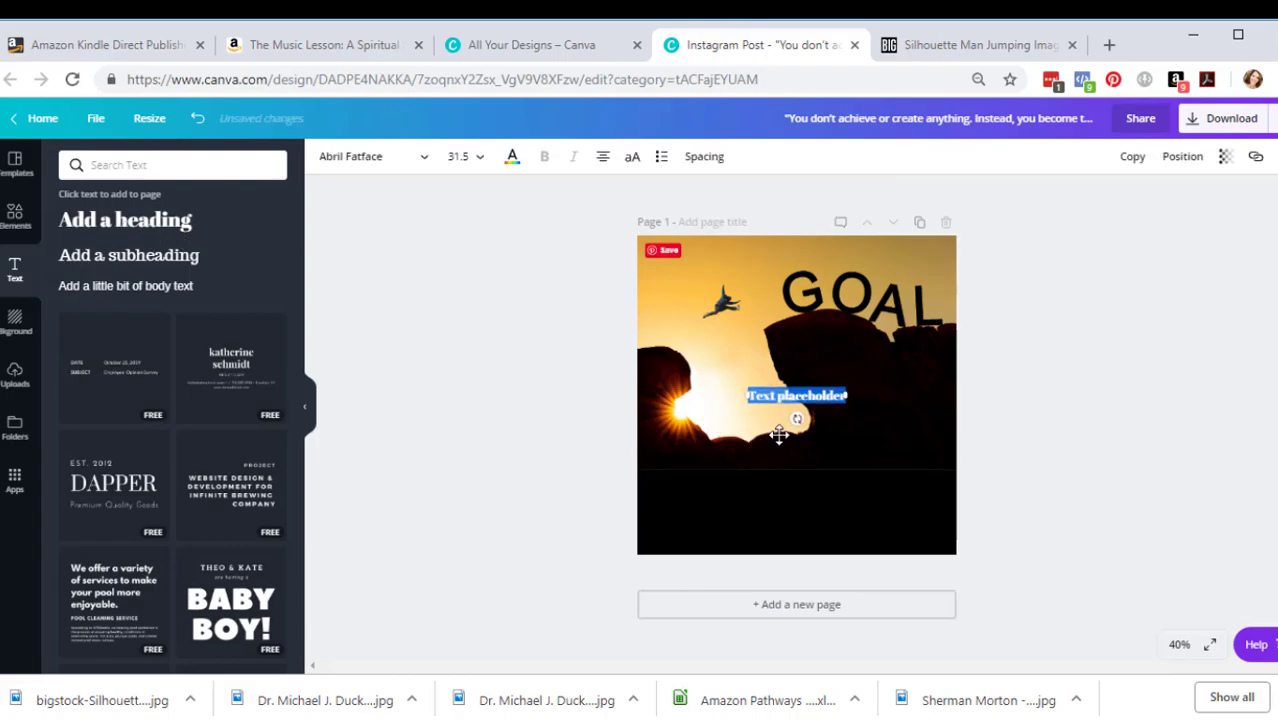
pyautogui.hotkey('ctrl', 'v')
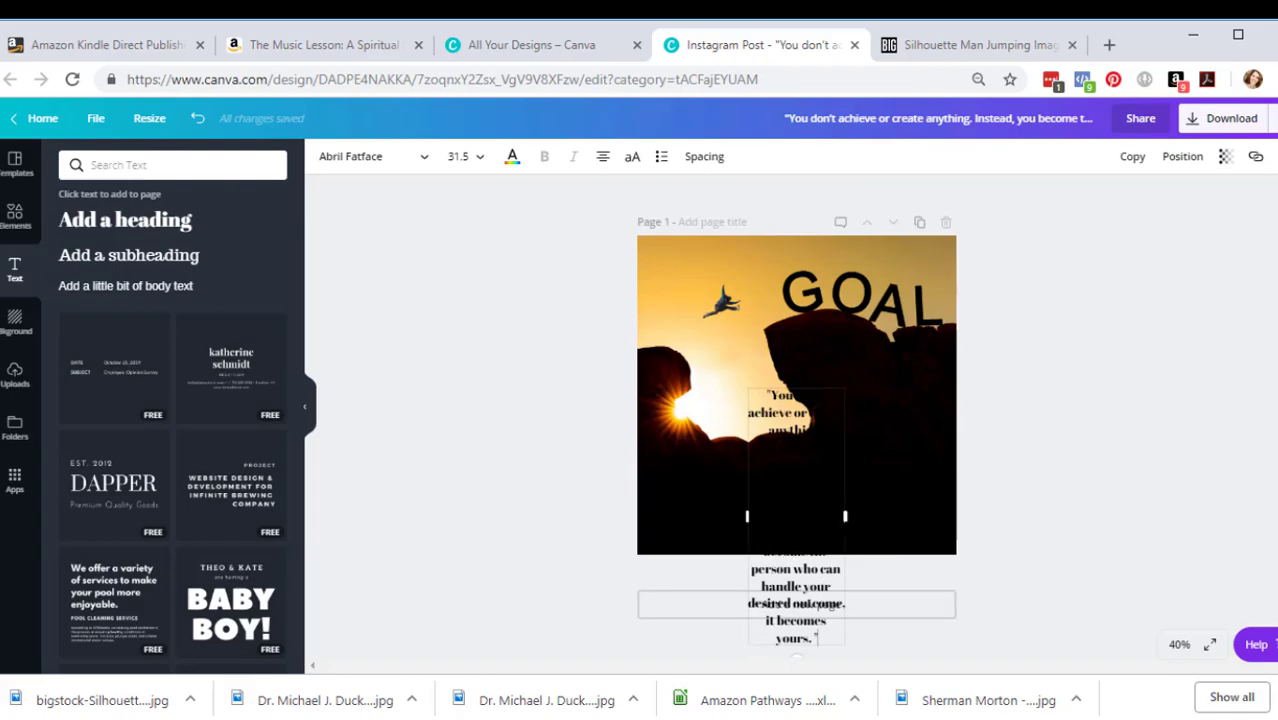
pyautogui.moveTo(846, 519); pyautogui.dragTo(957, 483)
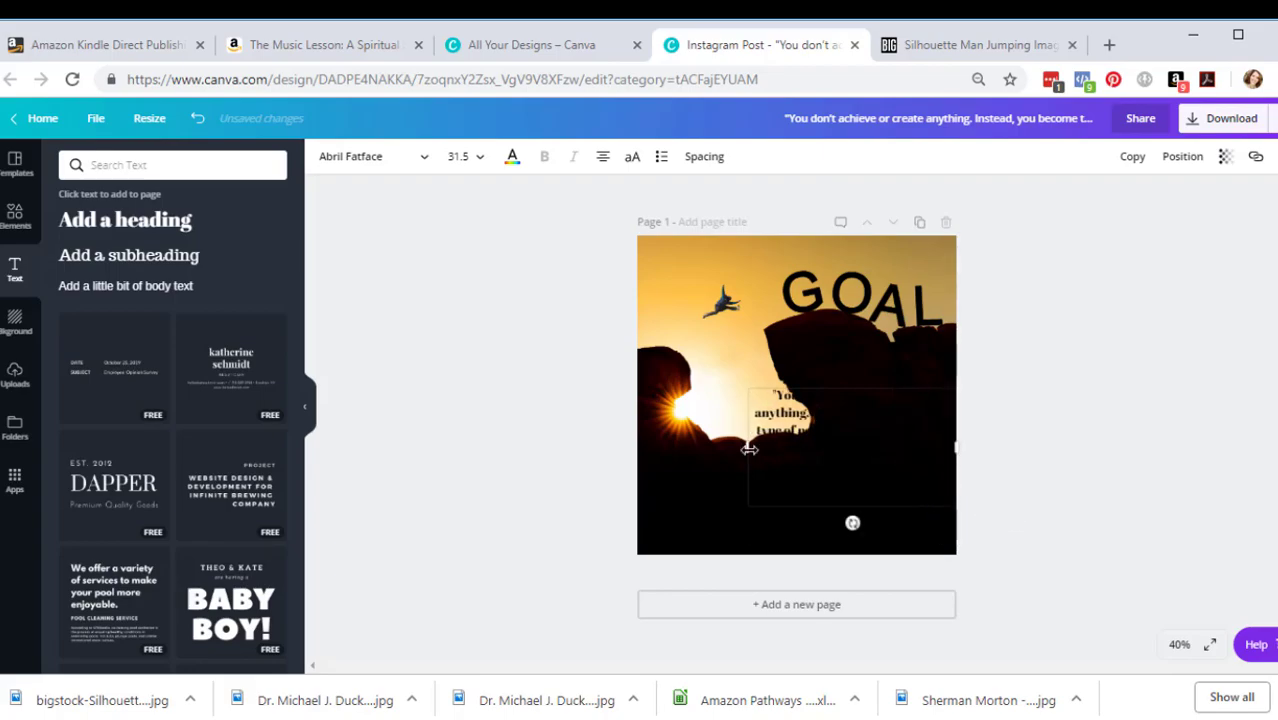
pyautogui.moveTo(749, 448); pyautogui.dragTo(639, 451)
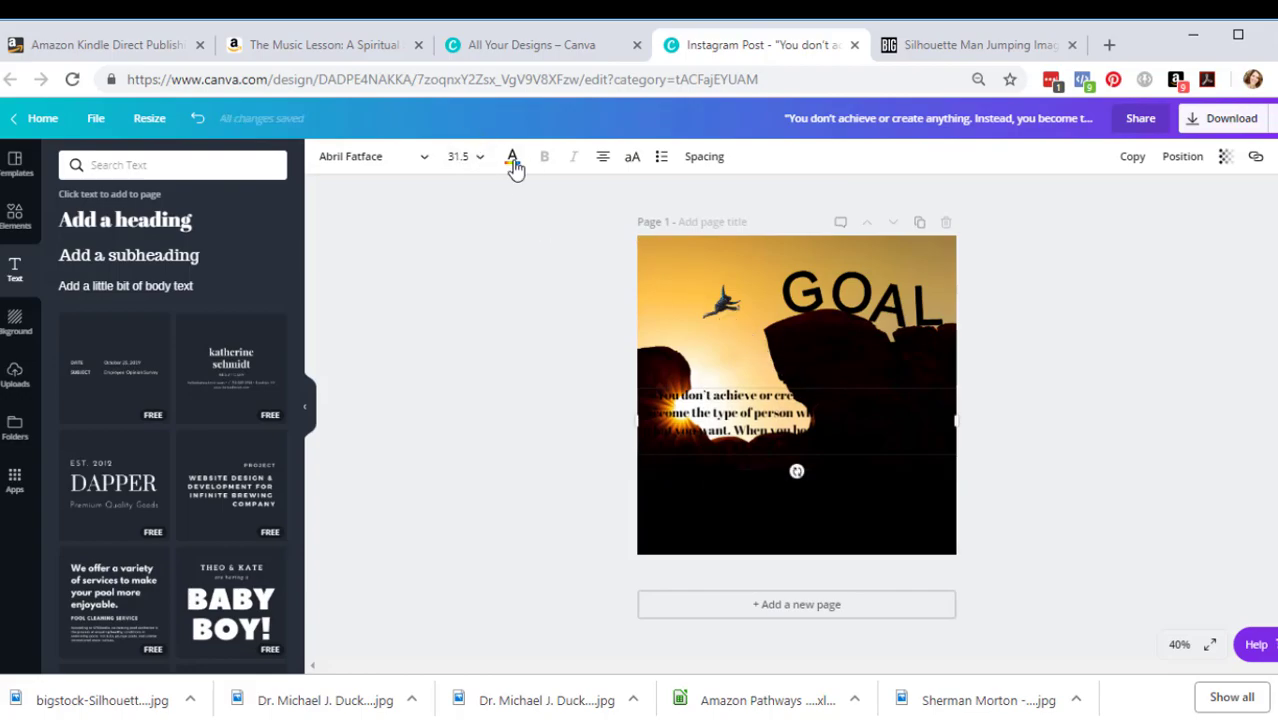
# Colour the quote white and set its font size to 48
pyautogui.click(513, 165)
pyautogui.scroll(-1, 668, 310)
pyautogui.click(682, 280)
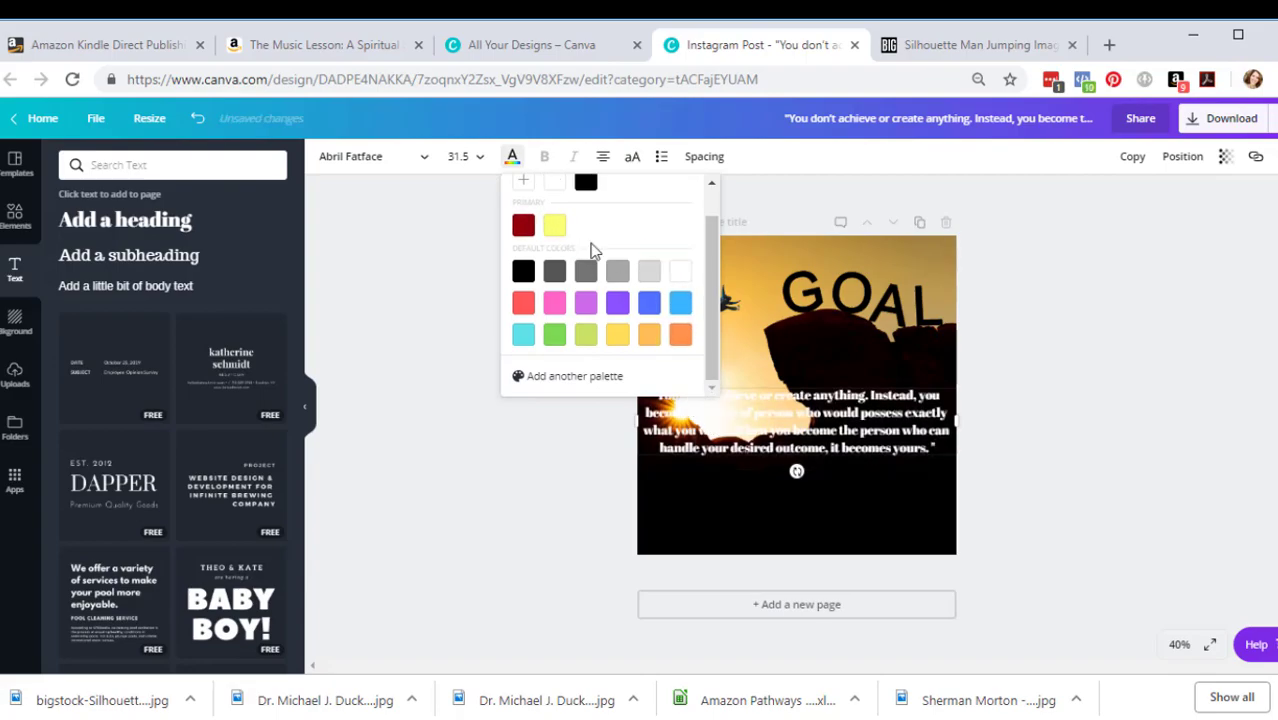
pyautogui.click(460, 157)
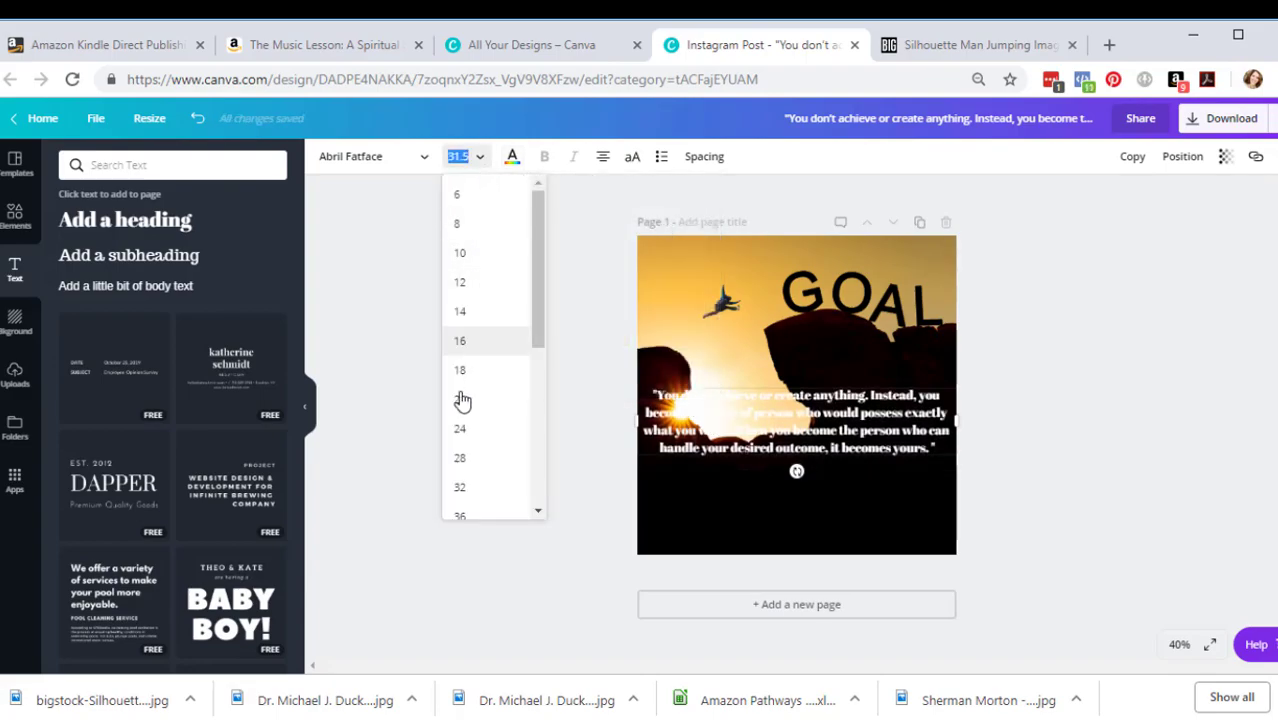
pyautogui.scroll(-1, 477, 502)
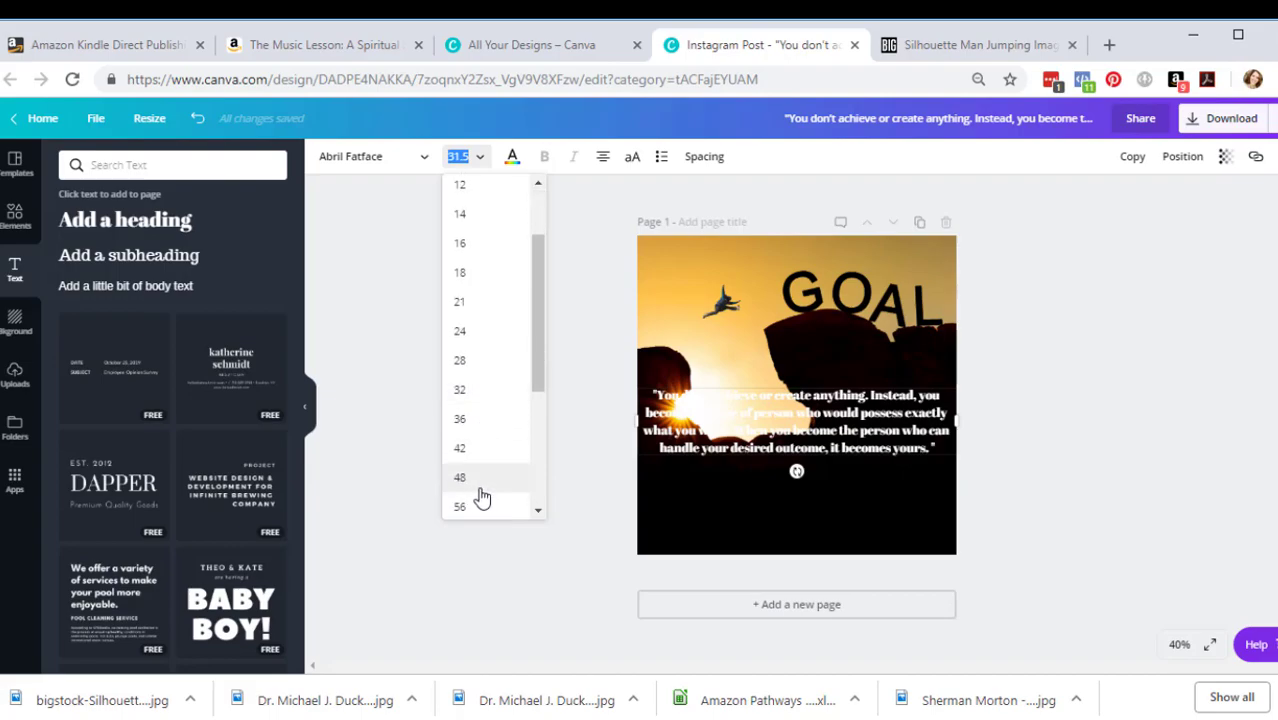
pyautogui.click(460, 478)
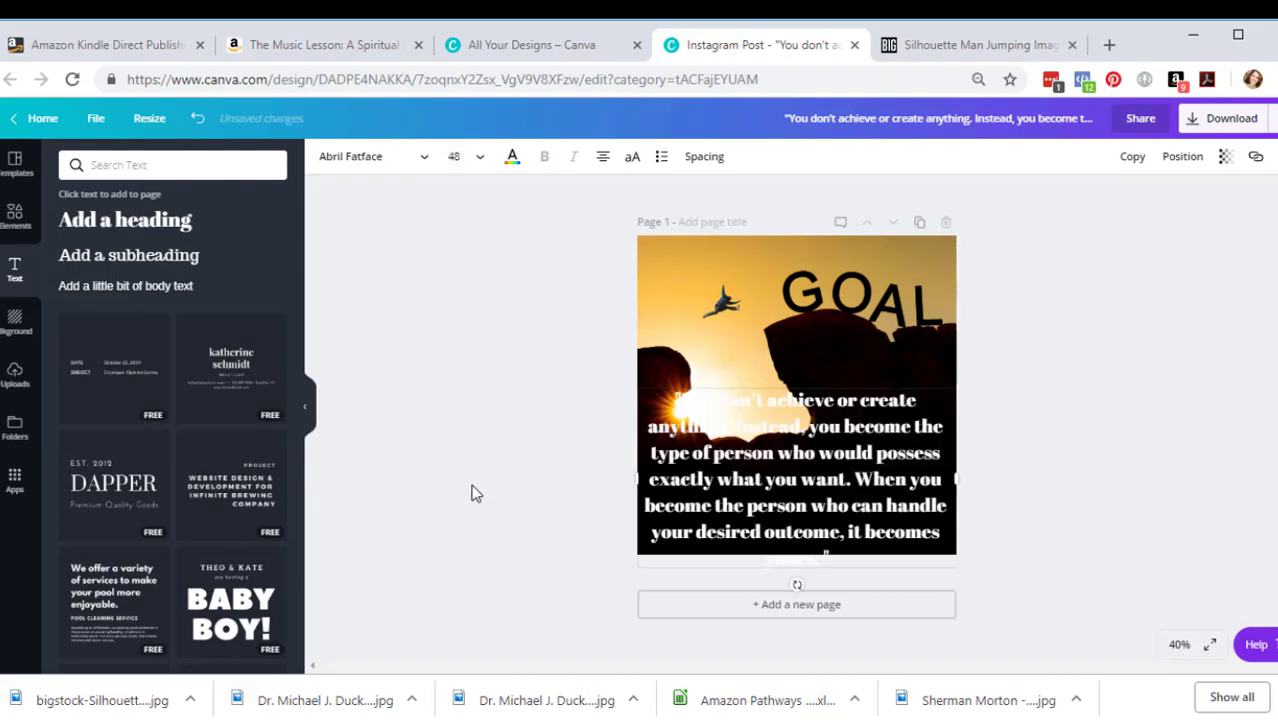
# Change the quote's font to Montserrat Semi-Bold and move the text up to fit within the page
pyautogui.click(422, 160)
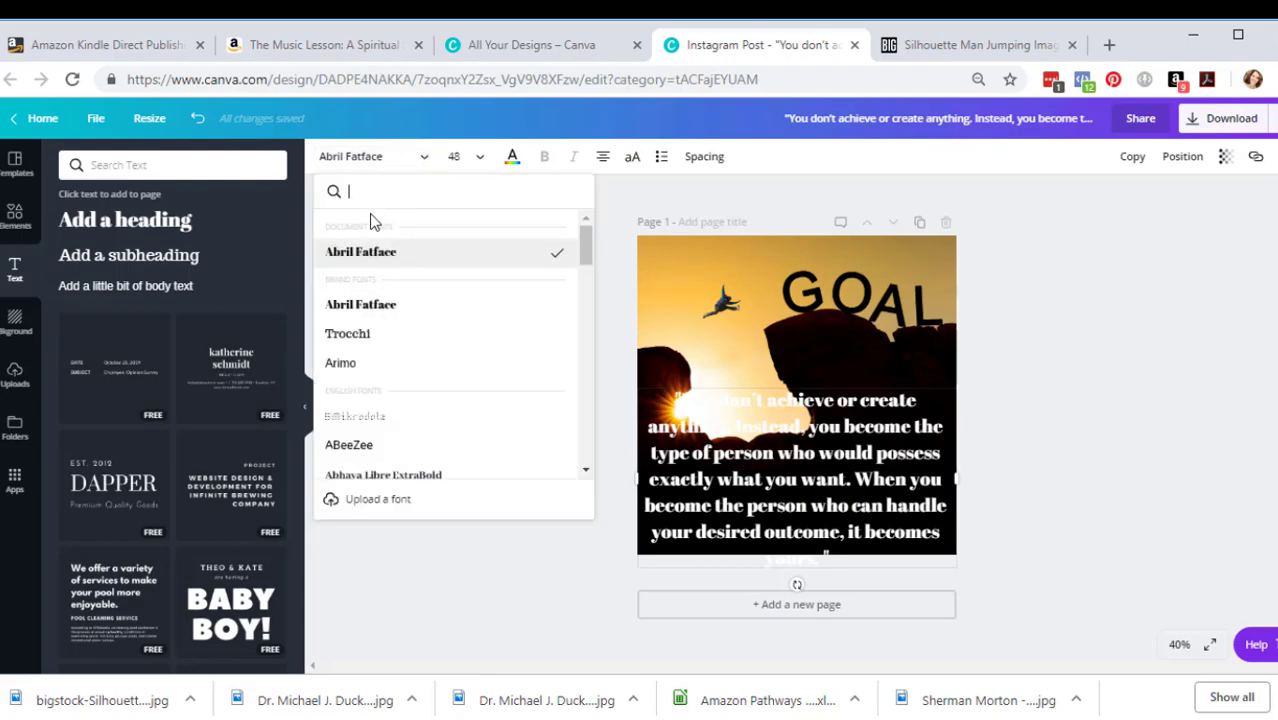
pyautogui.write('mon')
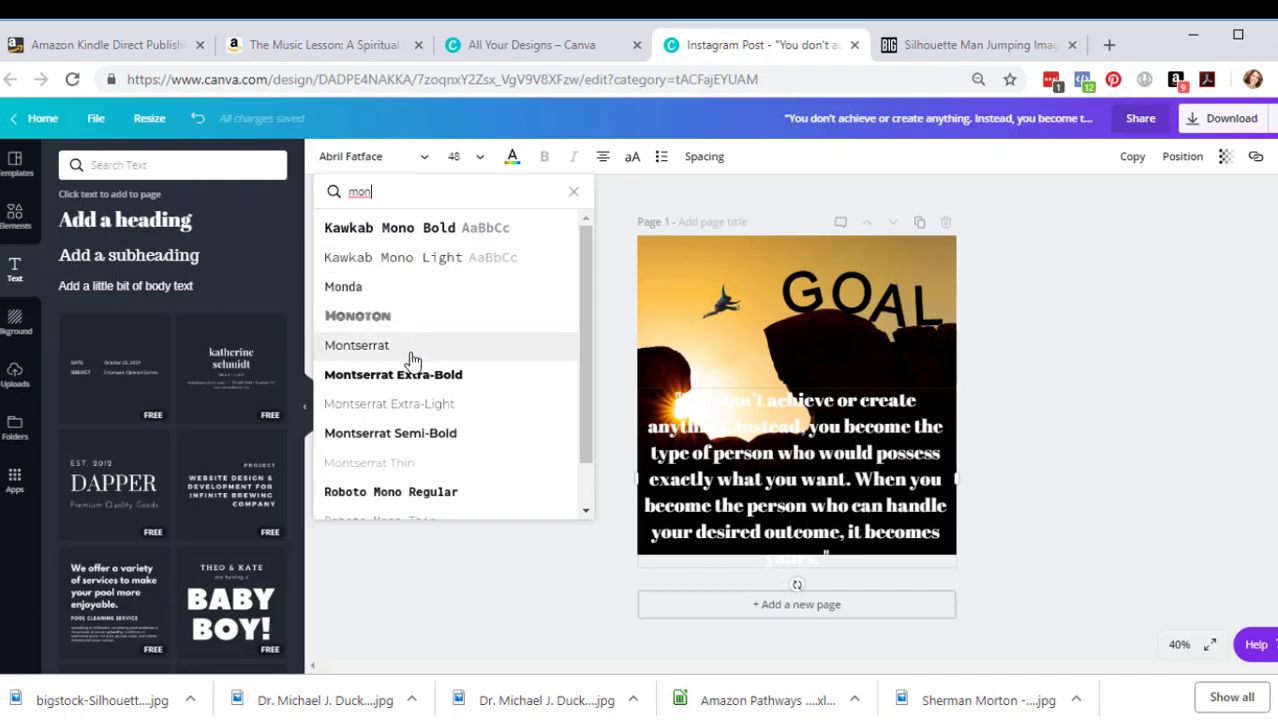
pyautogui.click(419, 443)
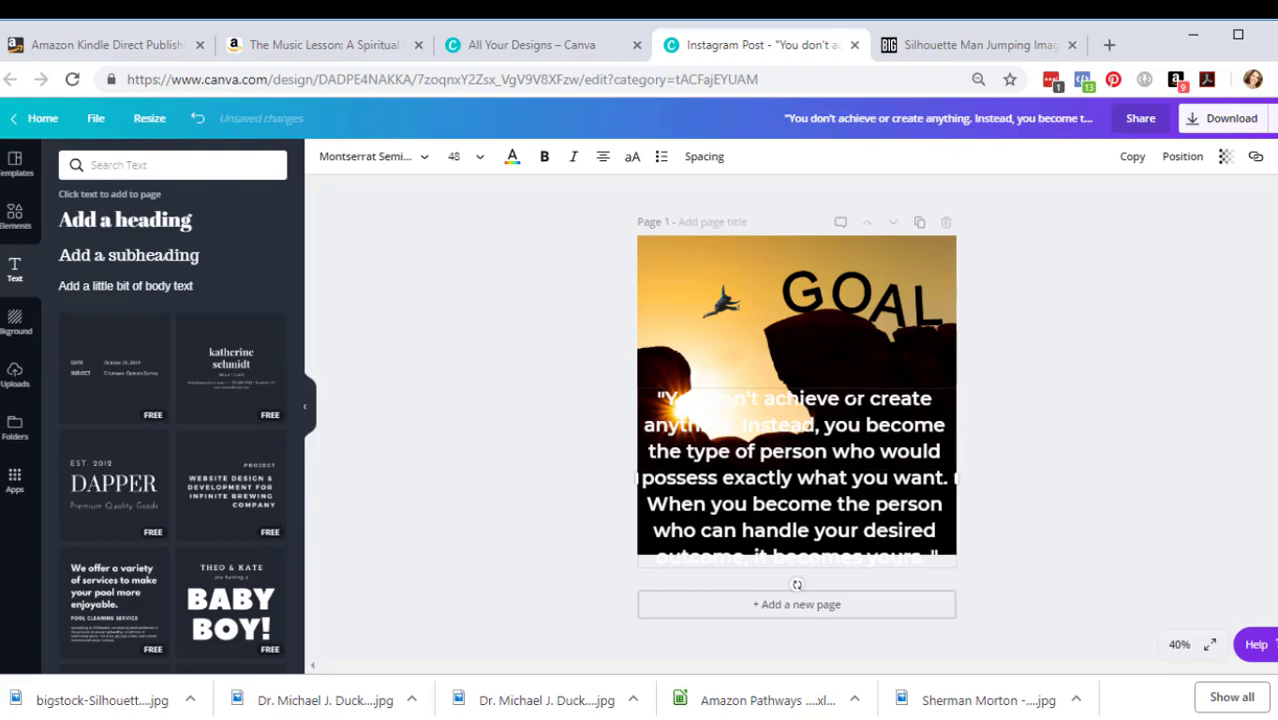
pyautogui.moveTo(852, 381)
pyautogui.mouseDown()
pyautogui.moveTo(850, 336)
pyautogui.moveTo(856, 372)
pyautogui.mouseUp()
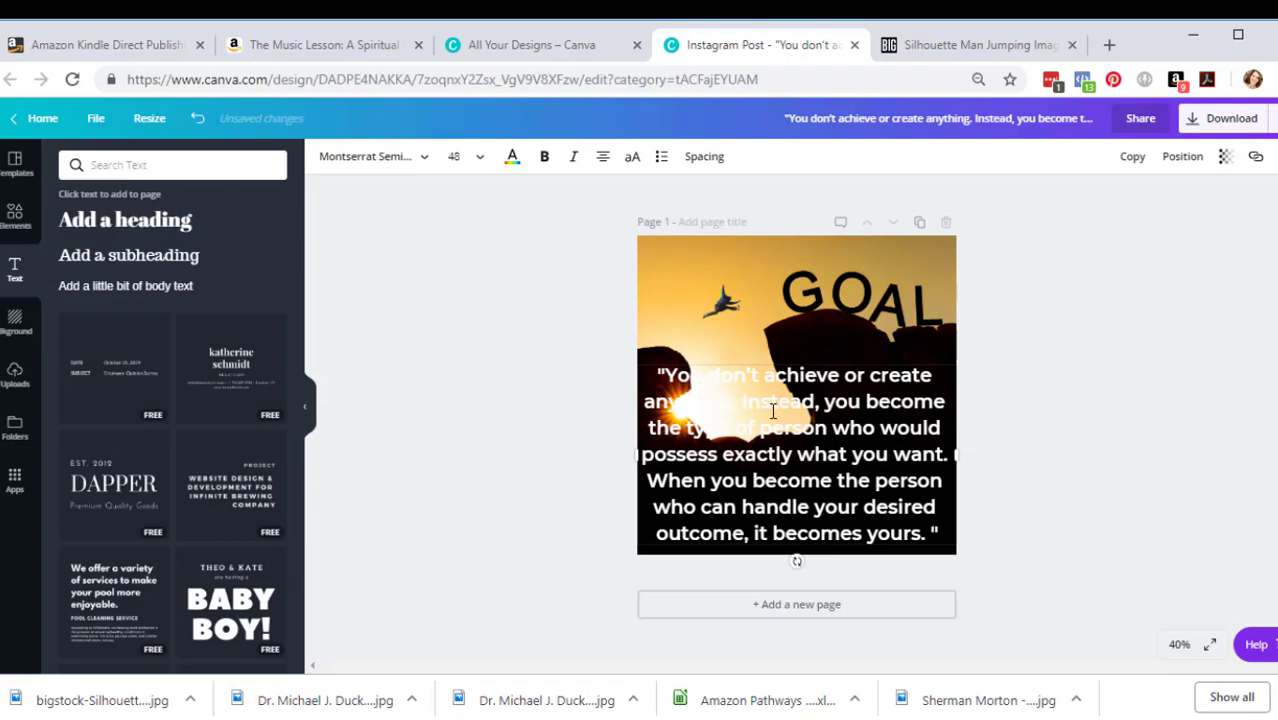
# Reduce the quote's font size to 35 and move the text down to the page's lower edge, below the sun
pyautogui.click(482, 160)
pyautogui.click(494, 320)
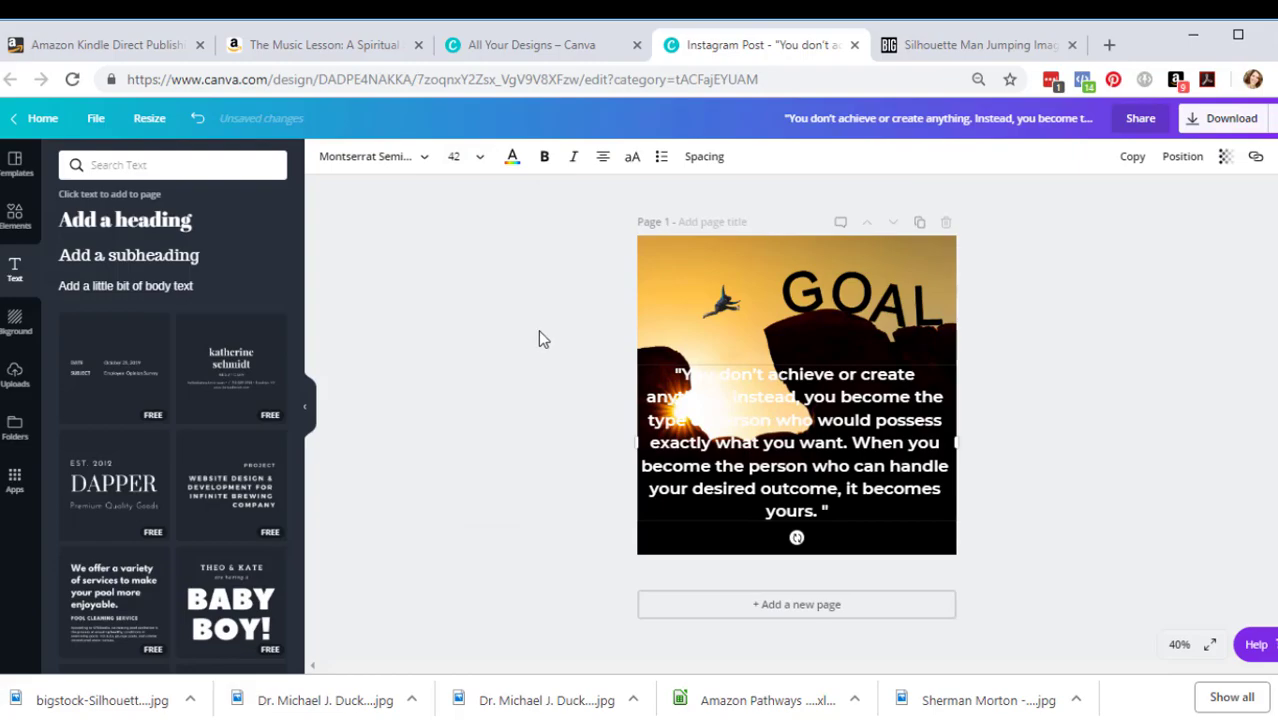
pyautogui.moveTo(848, 358); pyautogui.dragTo(850, 390)
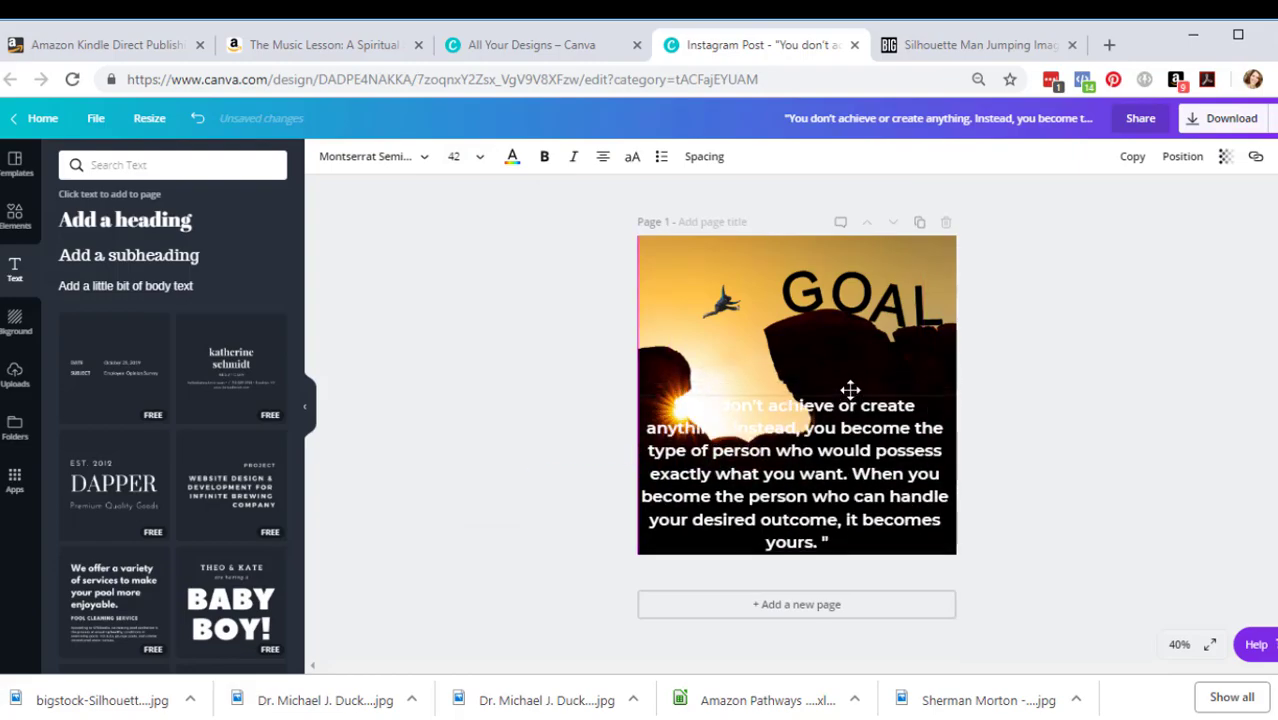
pyautogui.click(462, 156)
pyautogui.write('35')
pyautogui.press('Return')
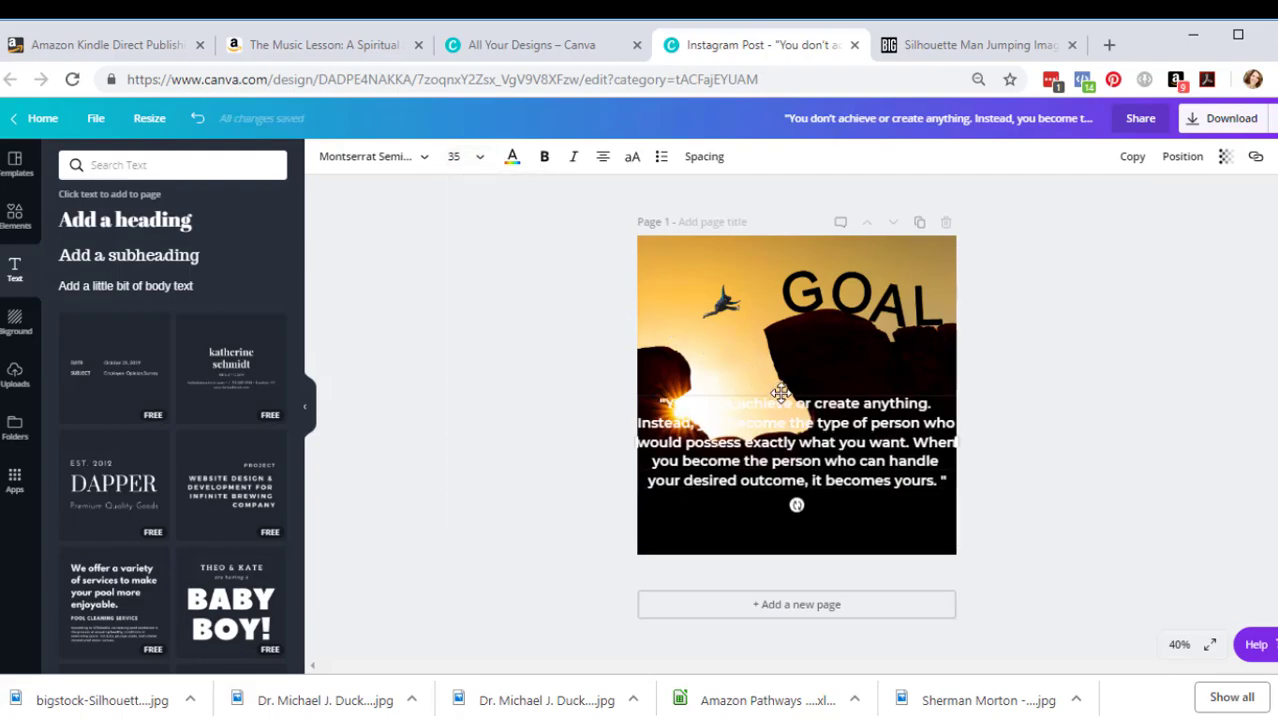
pyautogui.moveTo(780, 390); pyautogui.dragTo(777, 446)
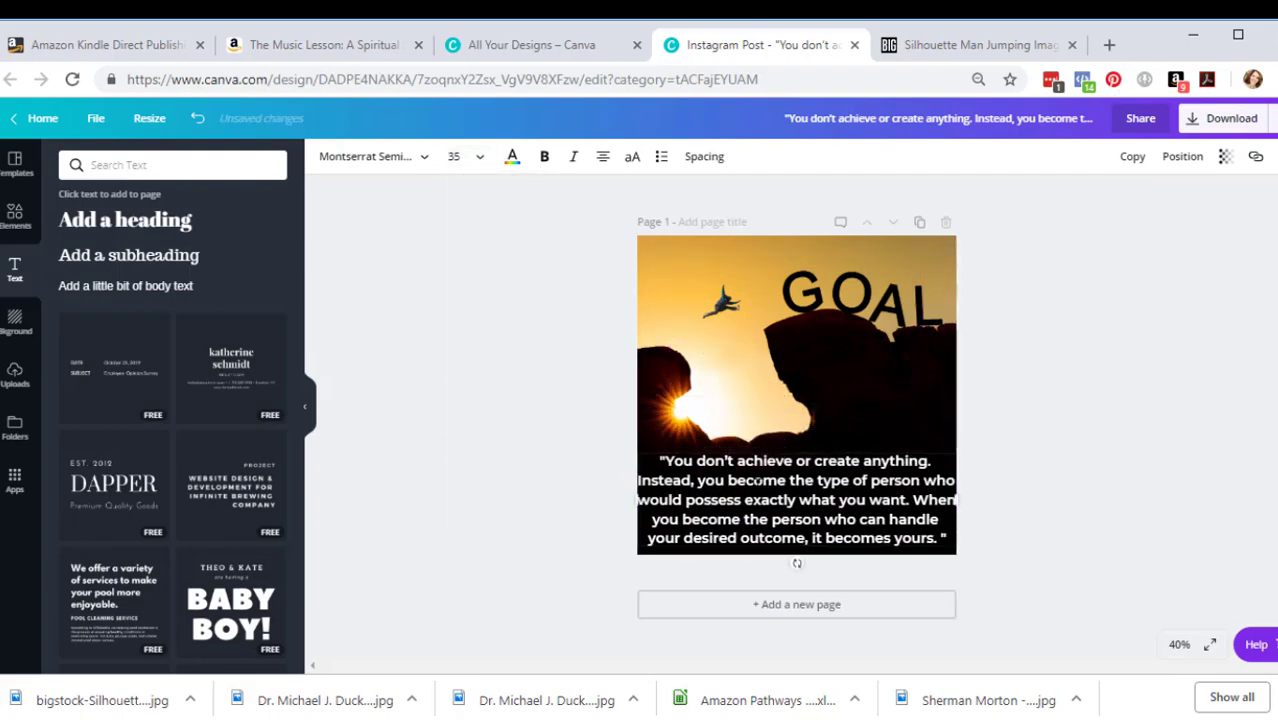
# Inset the quote's text box slightly from both page edges and move it up so its last line fits
pyautogui.moveTo(633, 502); pyautogui.dragTo(643, 502)
pyautogui.moveTo(957, 509); pyautogui.dragTo(947, 509)
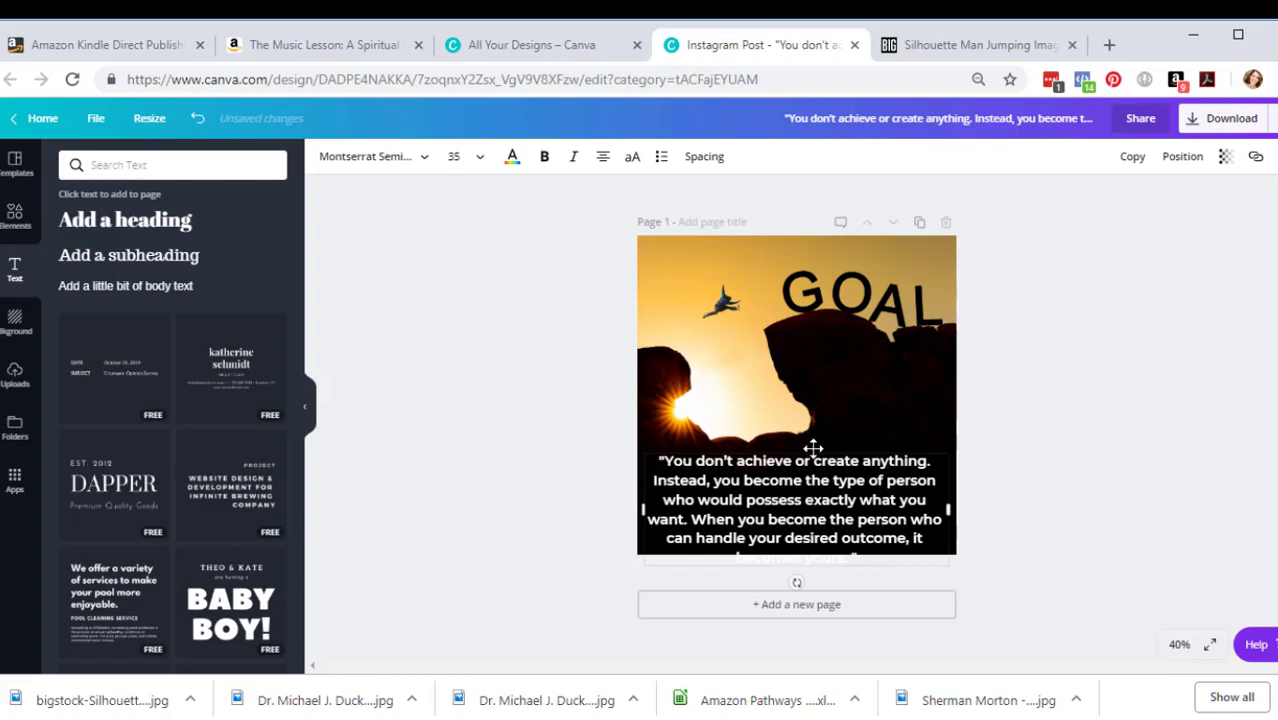
pyautogui.moveTo(813, 450); pyautogui.dragTo(812, 438)
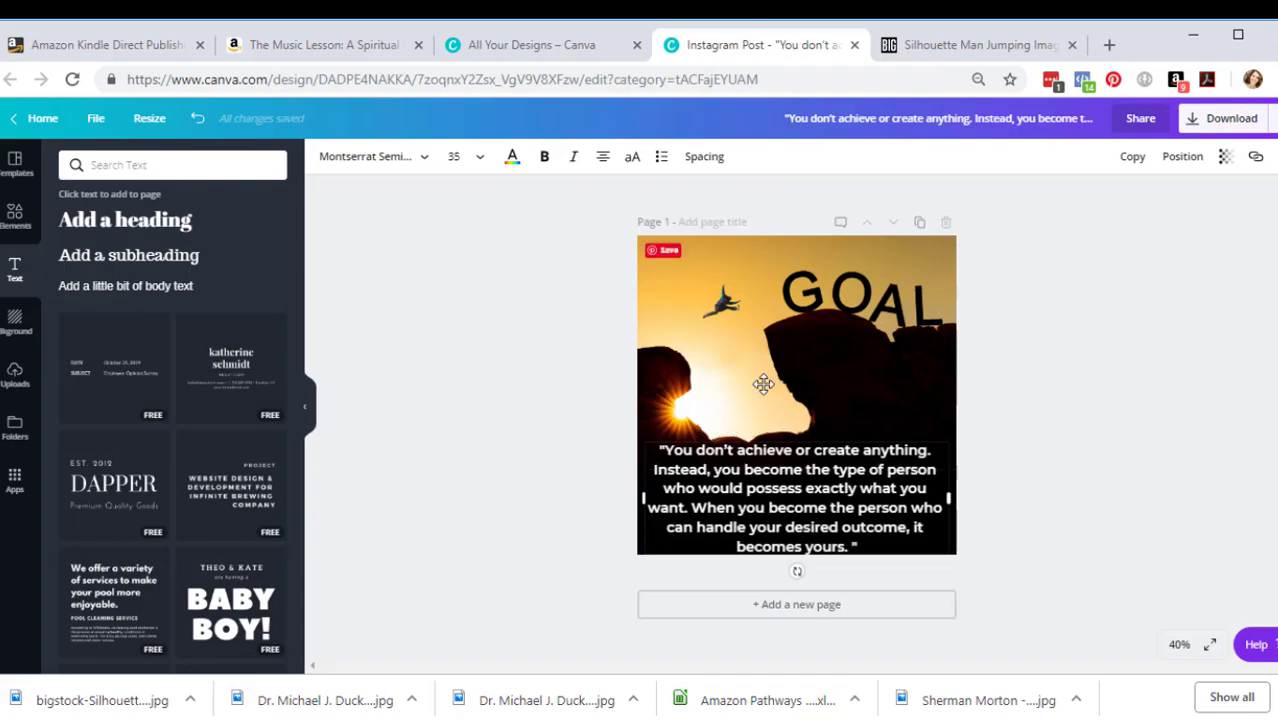
# Shift the GOAL image slightly up on the page and raise the quote by a similar amount
pyautogui.click(793, 367)
pyautogui.moveTo(785, 348); pyautogui.dragTo(786, 333)
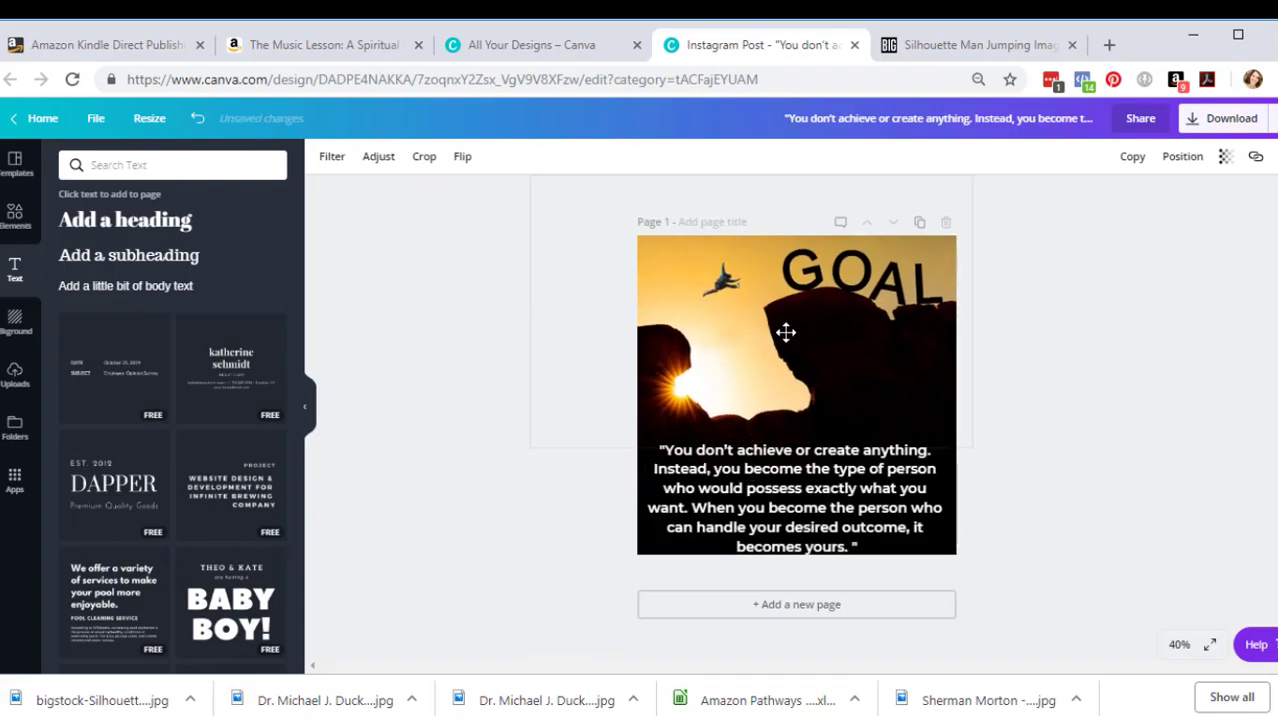
pyautogui.moveTo(763, 458); pyautogui.dragTo(765, 444)
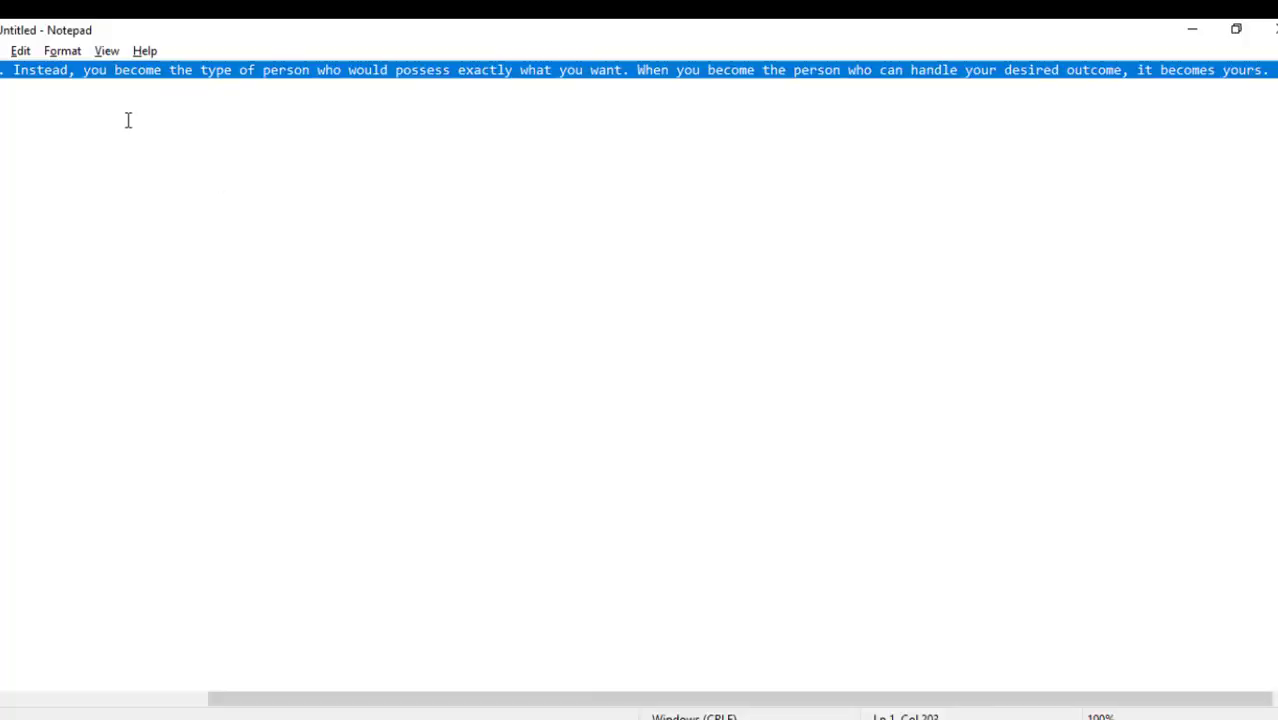
# Switch to Notepad and copy the book title and author lines below the quote
pyautogui.click(67, 105)
pyautogui.moveTo(160, 122); pyautogui.dragTo(0, 104)
pyautogui.rightClick(3, 114)
pyautogui.click(71, 177)
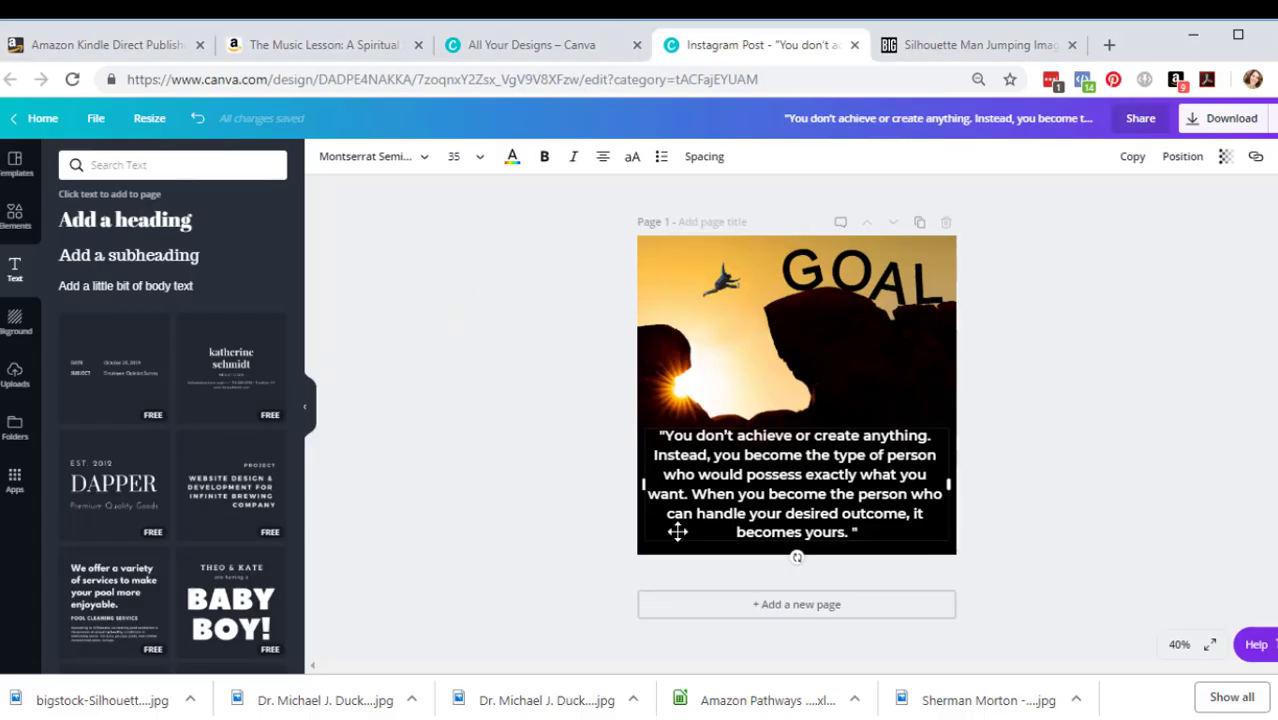
# Add a body text box with the copied book title and author below the quote, stretched to about 1,079 wide
pyautogui.click(1075, 394)
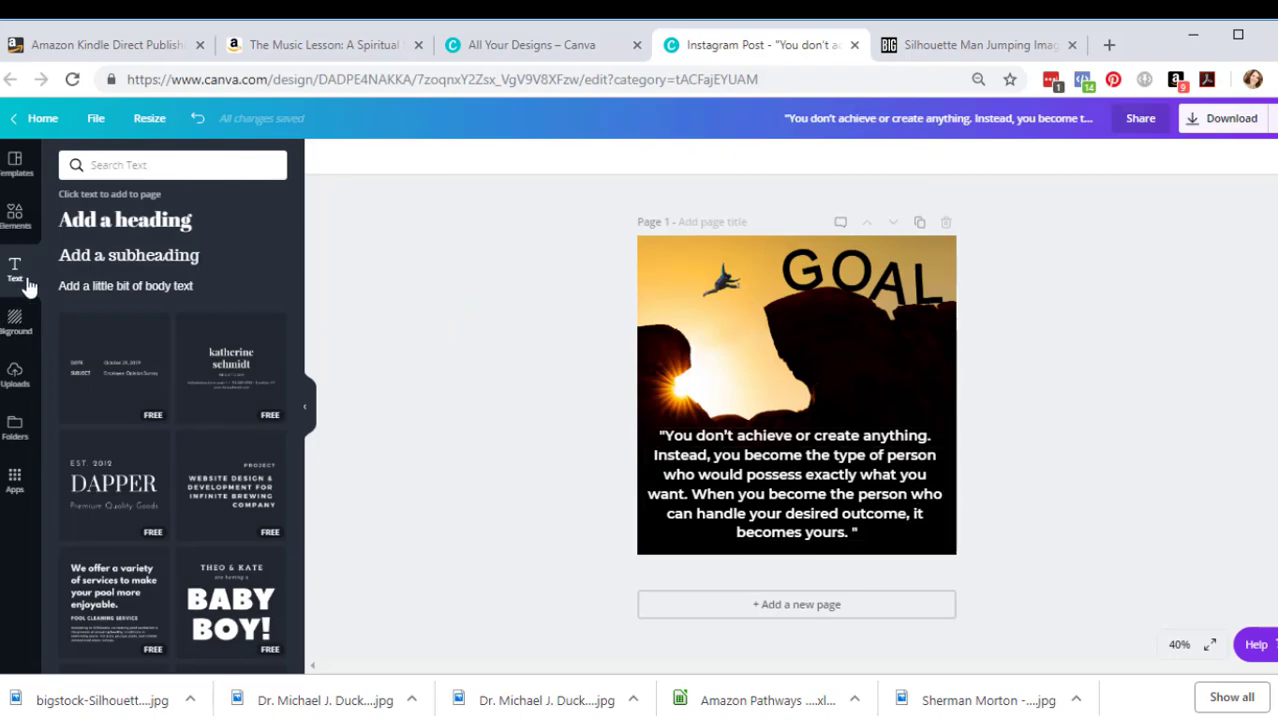
pyautogui.click(113, 287)
pyautogui.moveTo(800, 392); pyautogui.dragTo(797, 541)
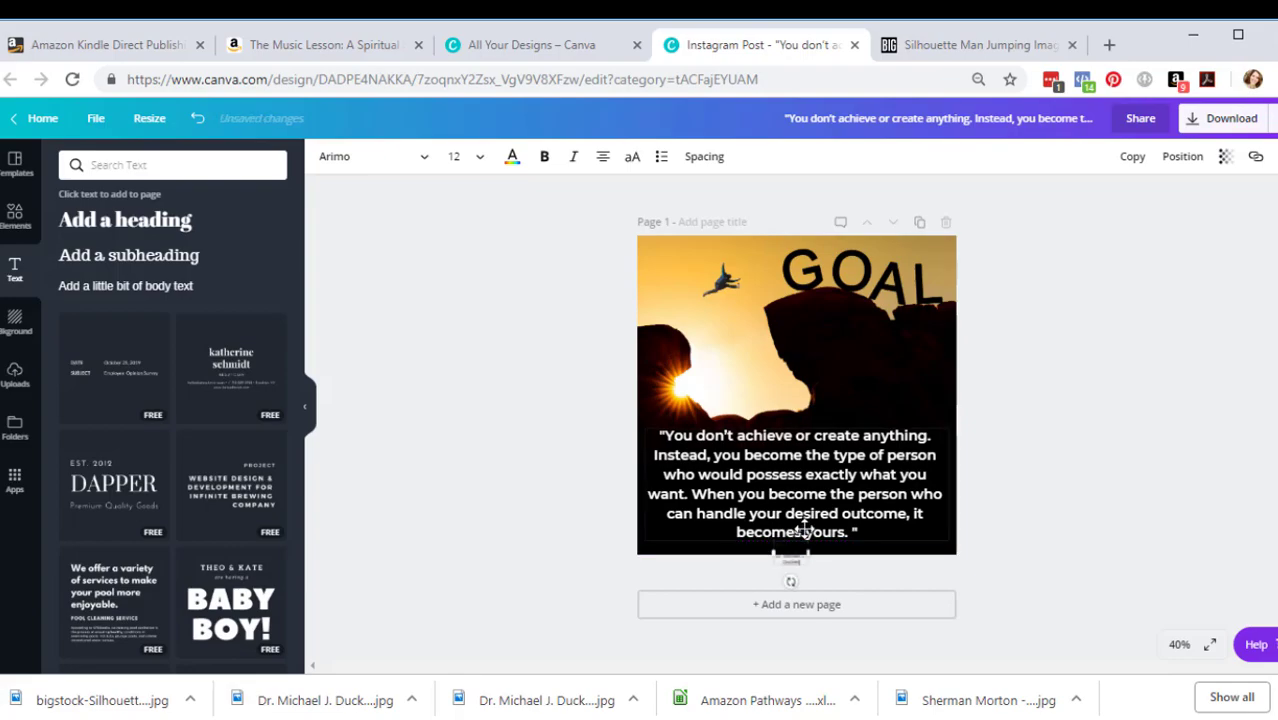
pyautogui.moveTo(808, 552); pyautogui.dragTo(958, 545)
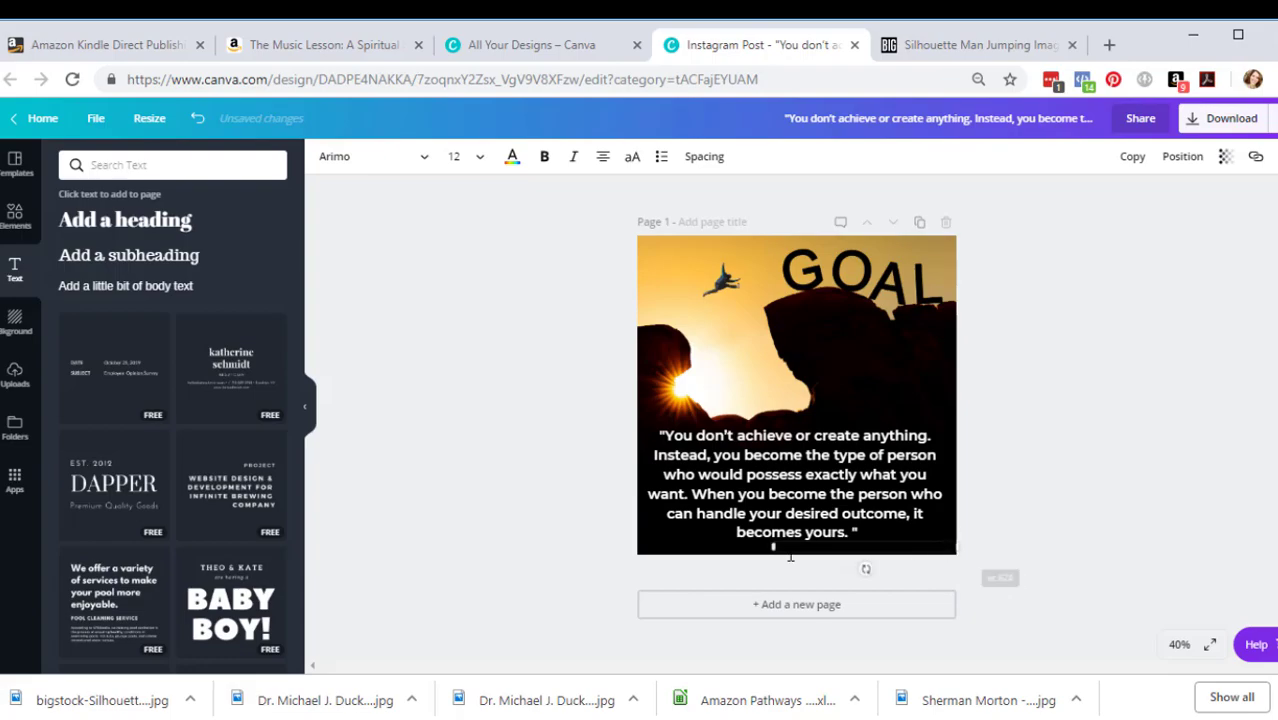
pyautogui.moveTo(680, 547); pyautogui.dragTo(638, 551)
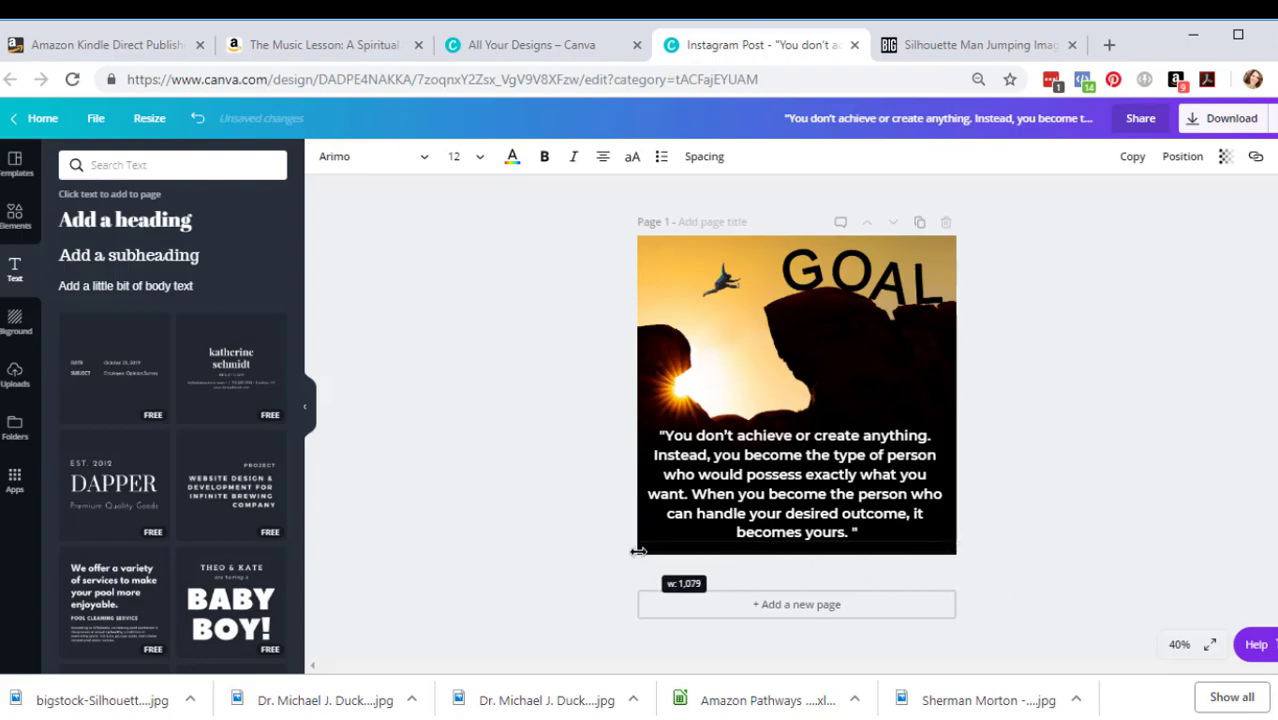
# Colour the book title and author text white and set its font size to 28
pyautogui.click(512, 157)
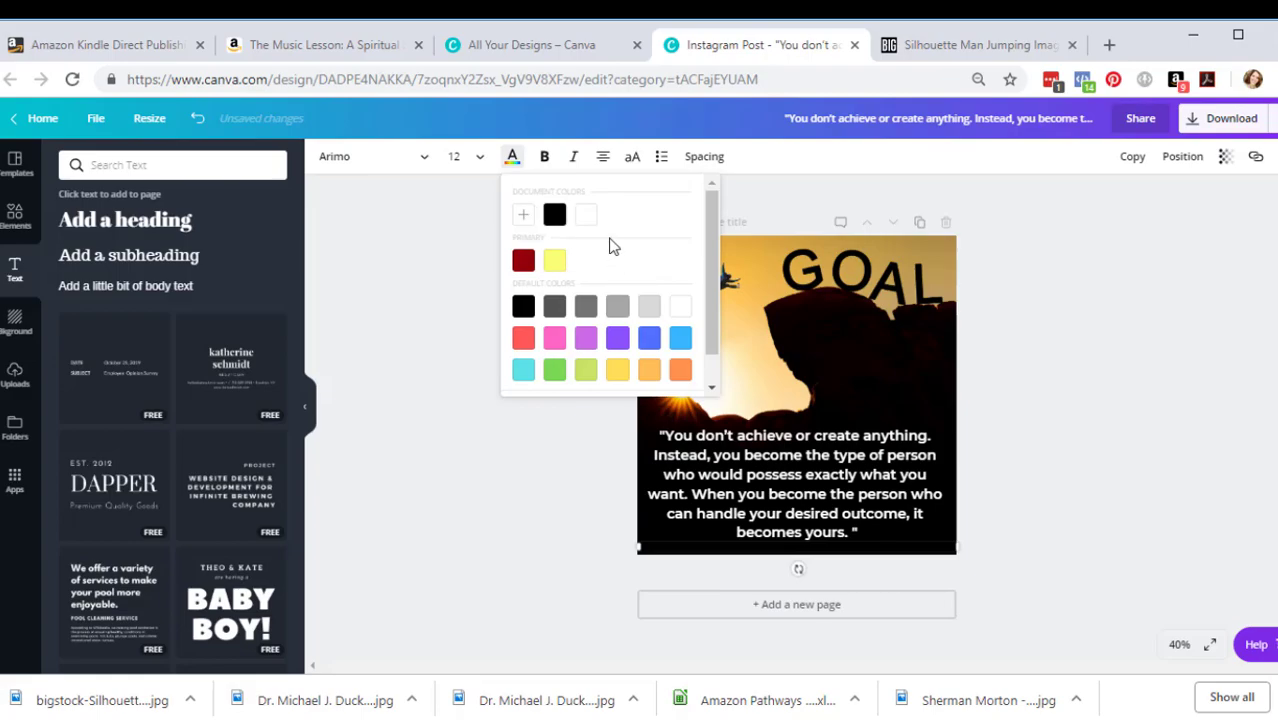
pyautogui.click(586, 216)
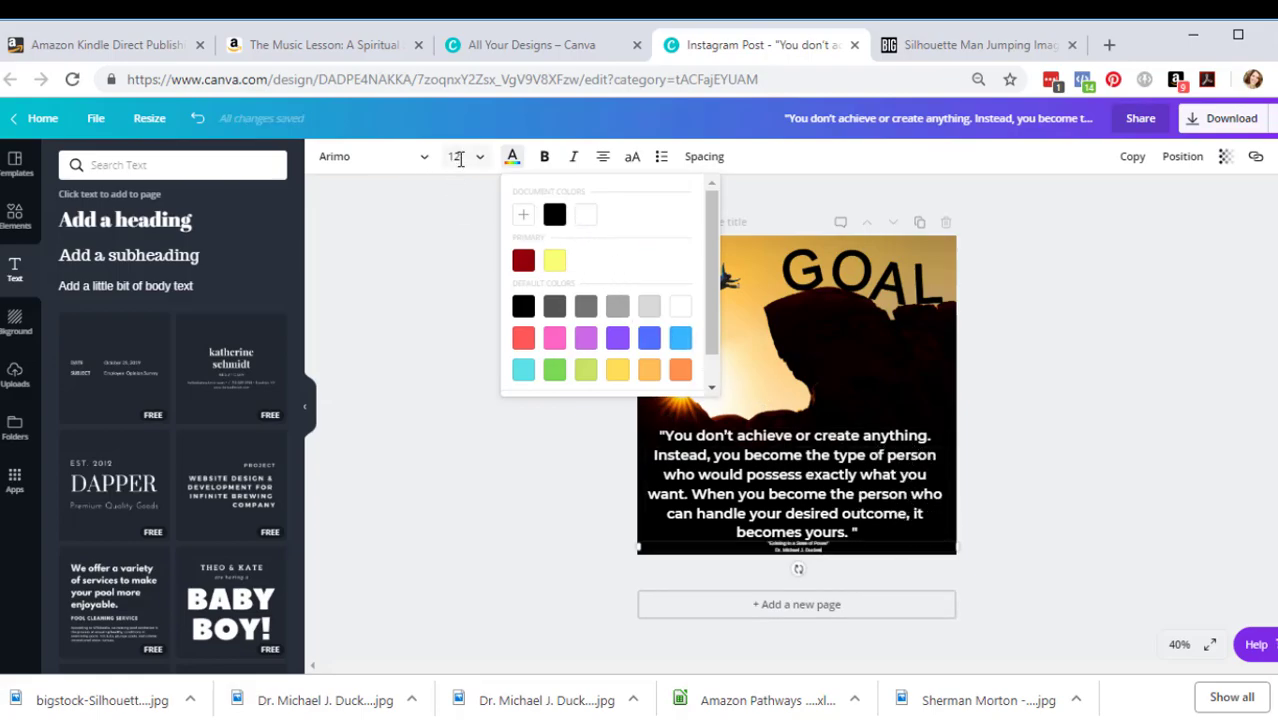
pyautogui.click(458, 160)
pyautogui.click(481, 463)
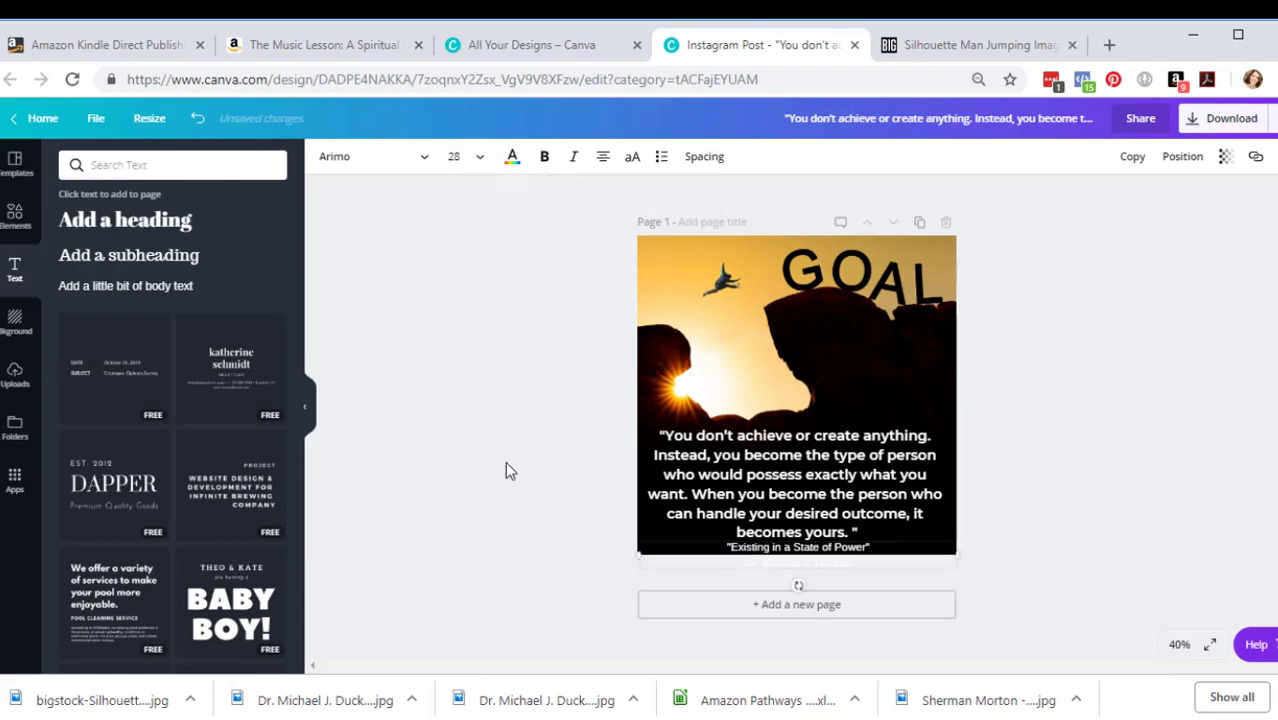
# Move the quote and the attribution text below it slightly up so both attribution lines fit on the page
pyautogui.click(1059, 407)
pyautogui.moveTo(755, 452); pyautogui.dragTo(755, 440)
pyautogui.click(774, 547)
pyautogui.moveTo(774, 547); pyautogui.dragTo(776, 535)
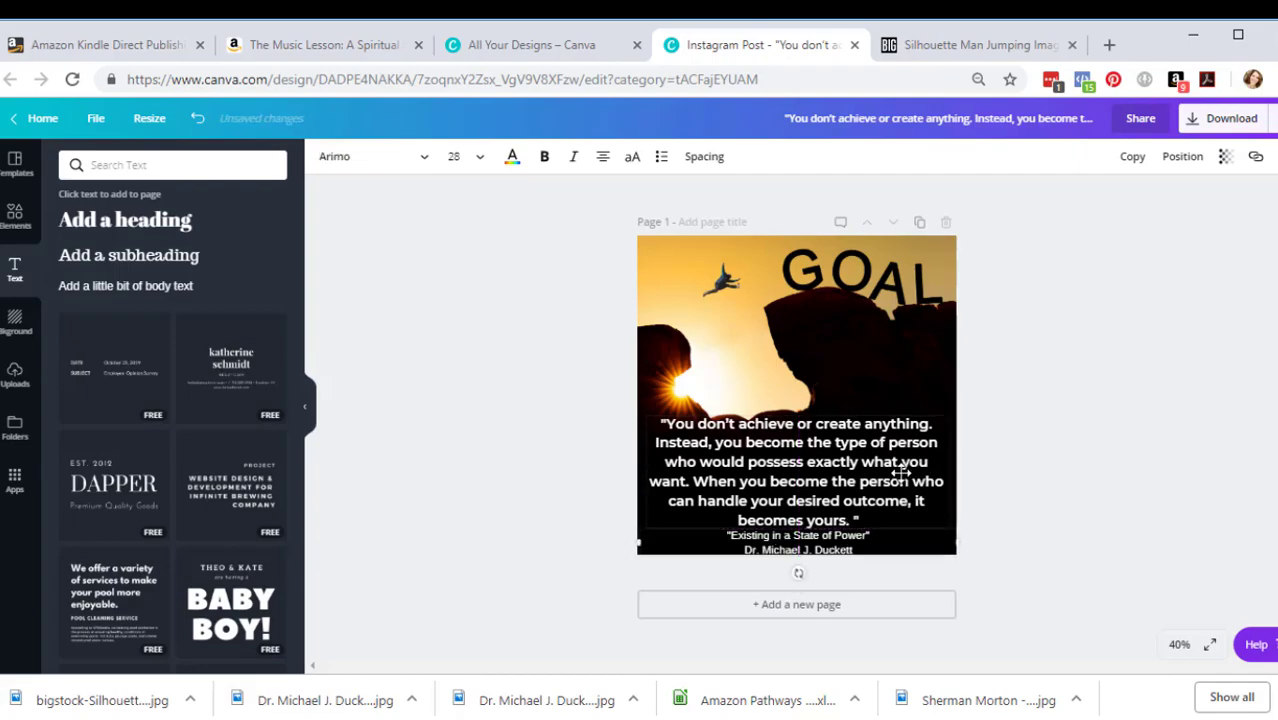
# Left-align the quote text
pyautogui.click(860, 470)
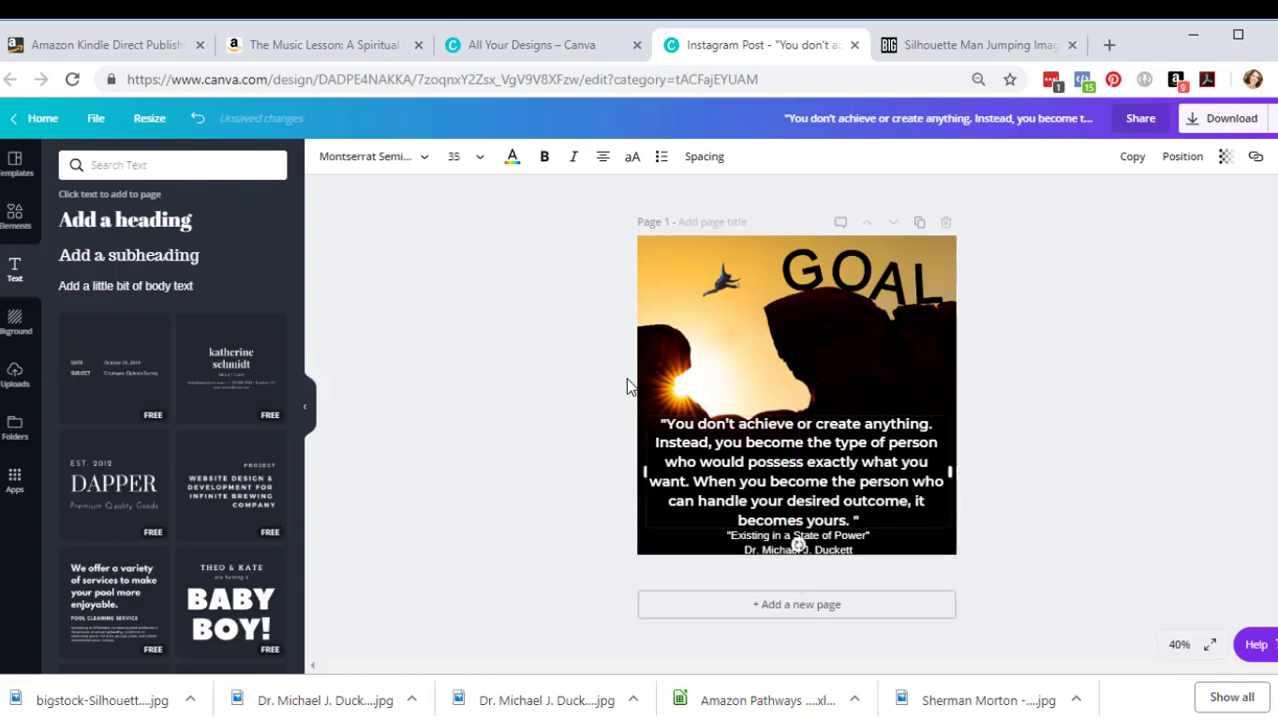
pyautogui.click(602, 156)
pyautogui.click(608, 191)
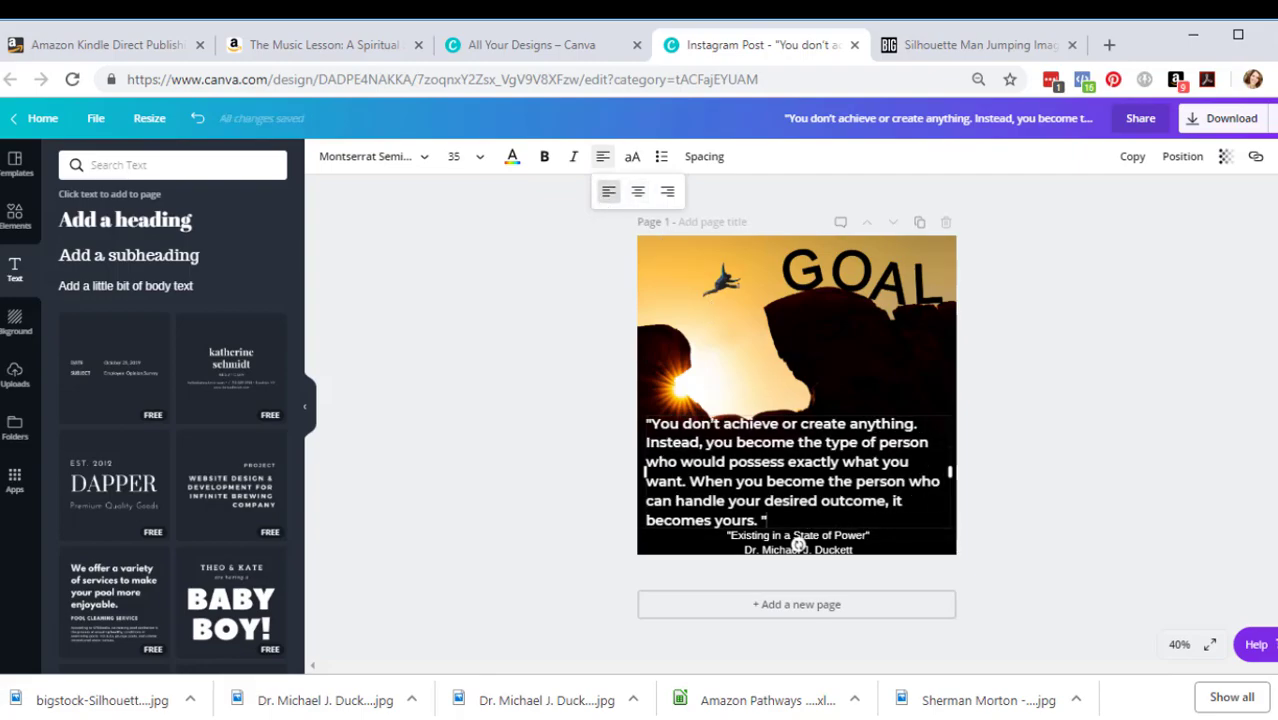
pyautogui.click(765, 520)
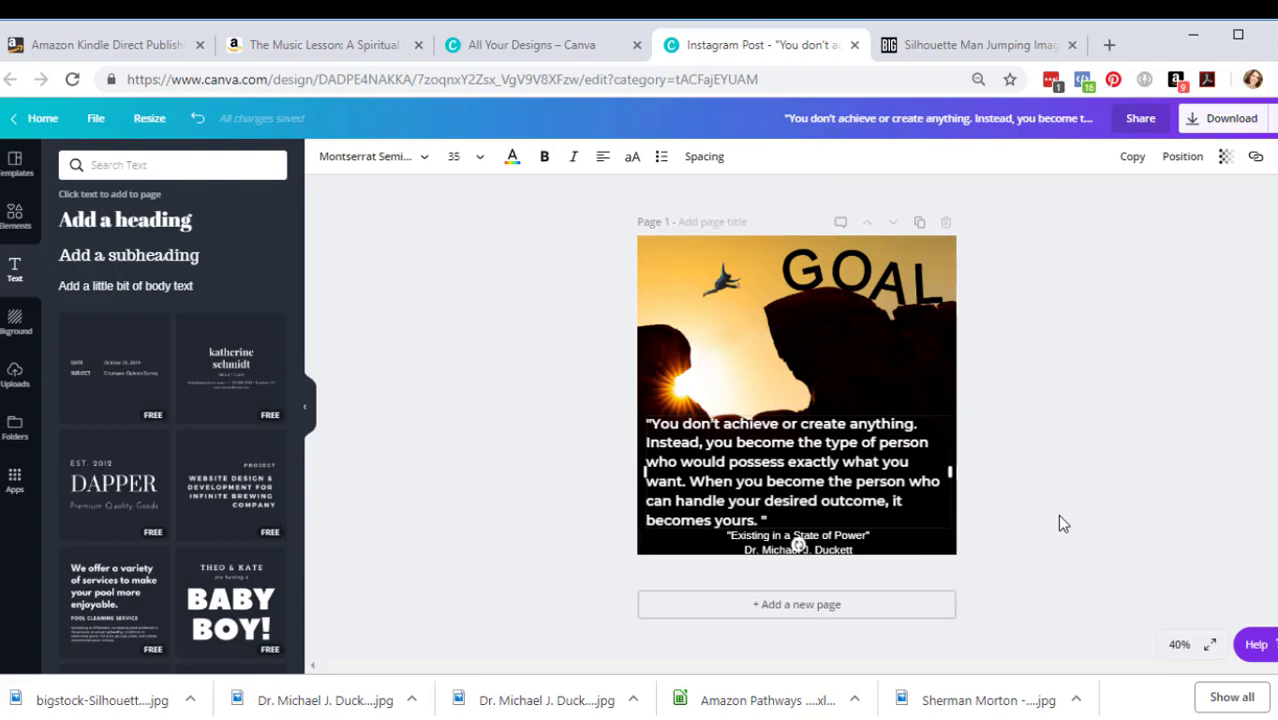
# Narrow the attribution text box to the page's right half and move it up beside the quote's last line
pyautogui.click(870, 542)
pyautogui.moveTo(640, 543); pyautogui.dragTo(778, 543)
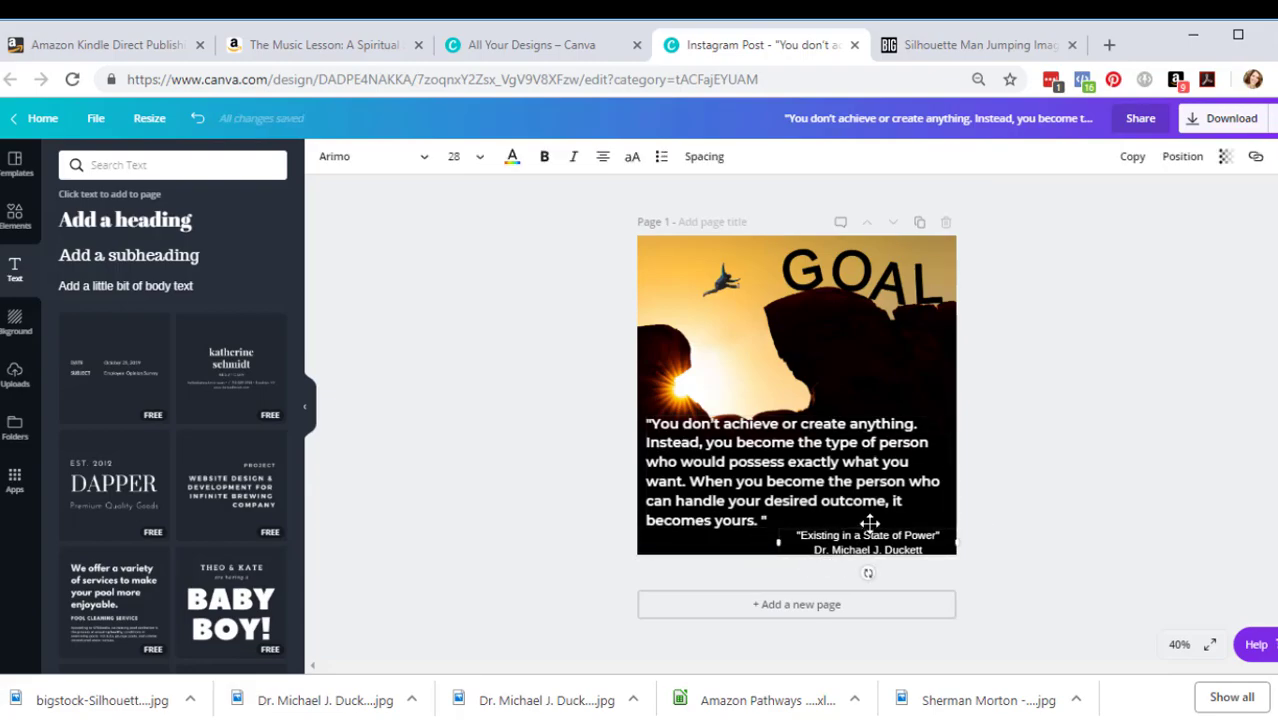
pyautogui.moveTo(870, 523); pyautogui.dragTo(870, 508)
pyautogui.click(1049, 539)
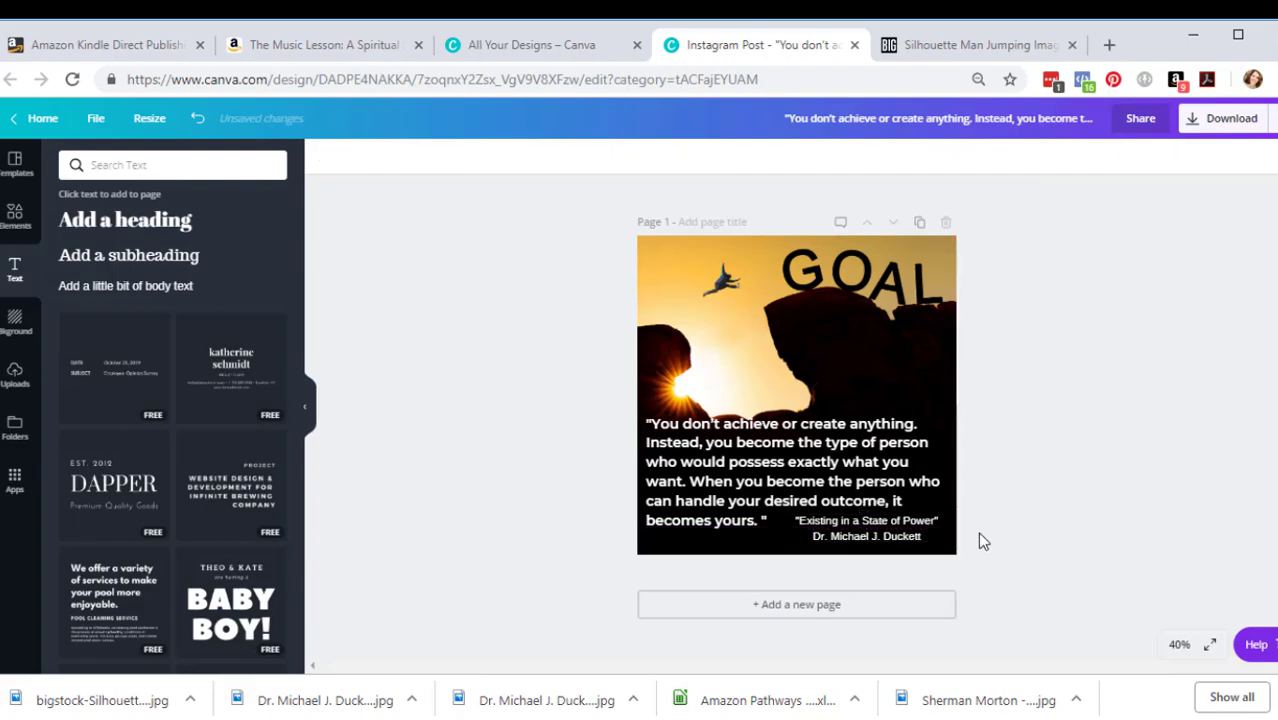
# Right-align the attribution text and inset its box from the page's right edge, to about 567 wide
pyautogui.click(860, 527)
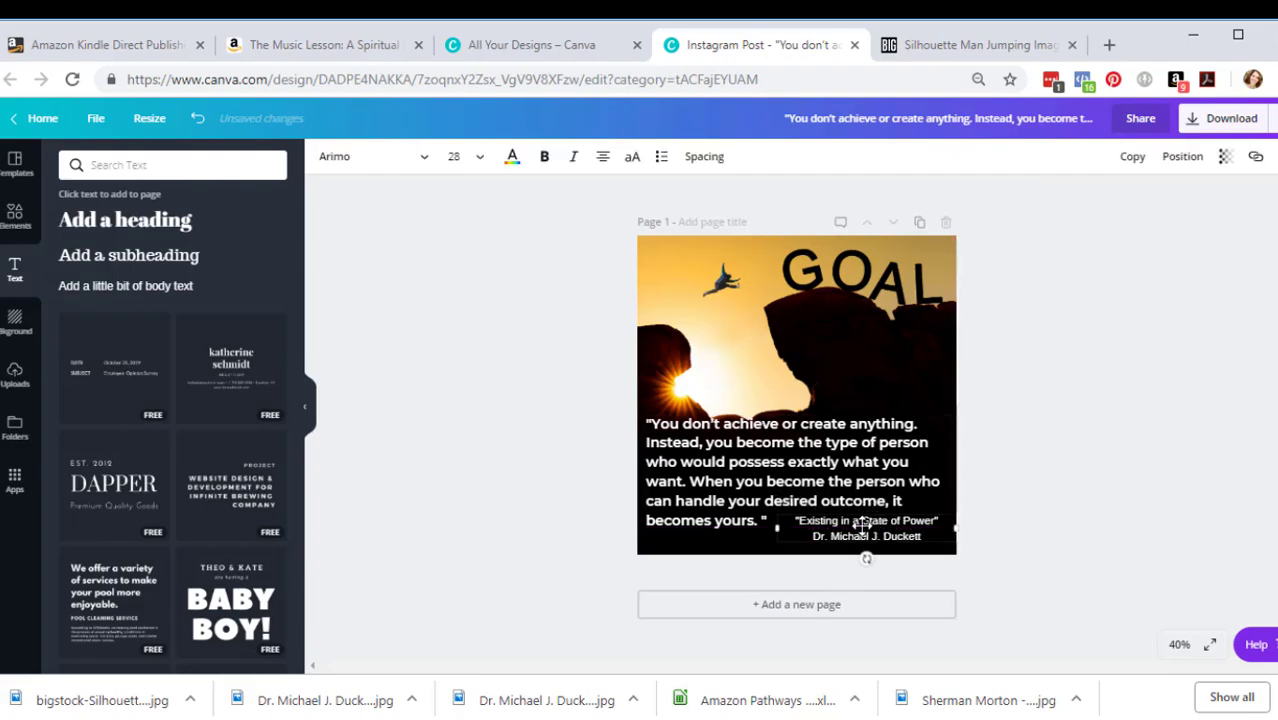
pyautogui.click(603, 156)
pyautogui.click(669, 196)
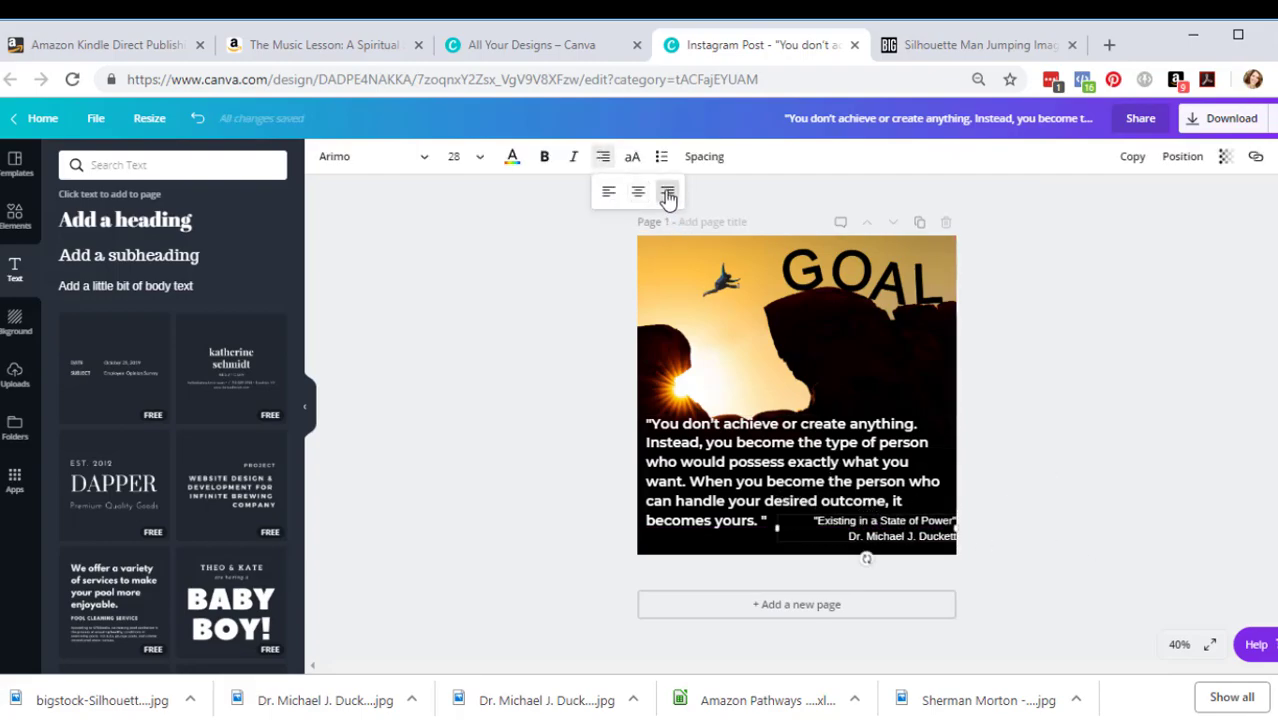
pyautogui.moveTo(955, 527); pyautogui.dragTo(984, 560)
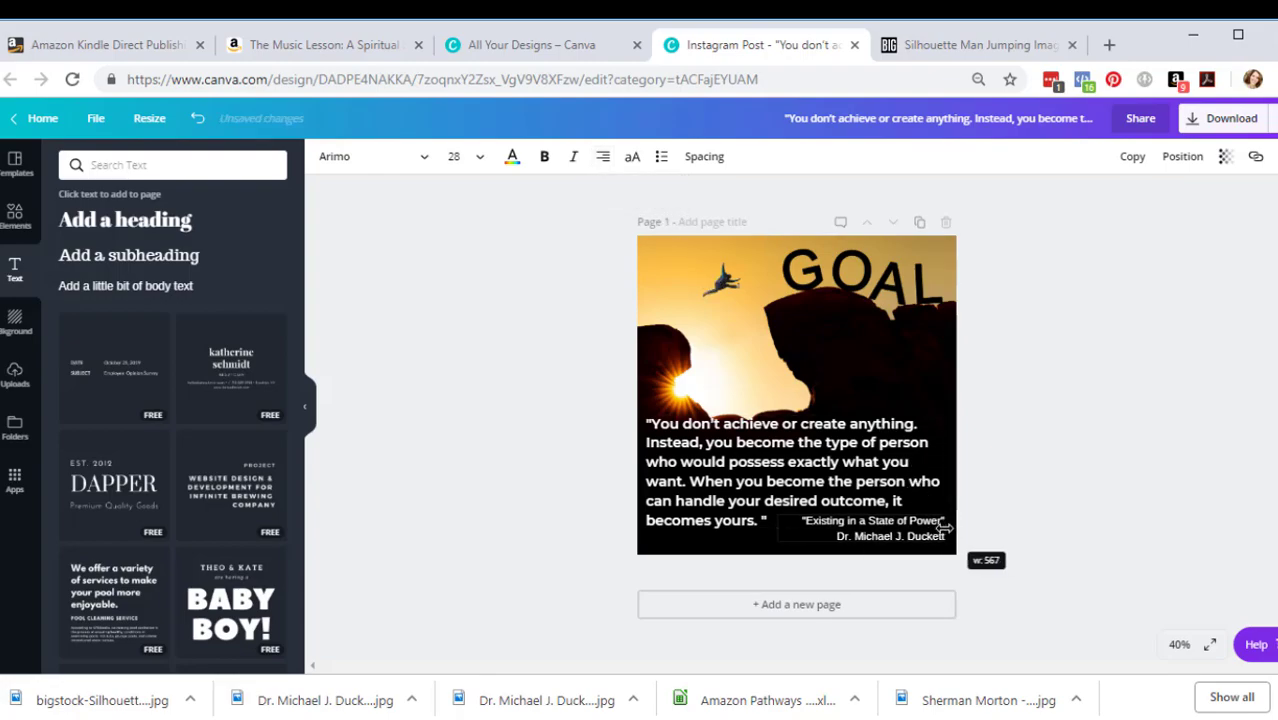
pyautogui.click(1020, 503)
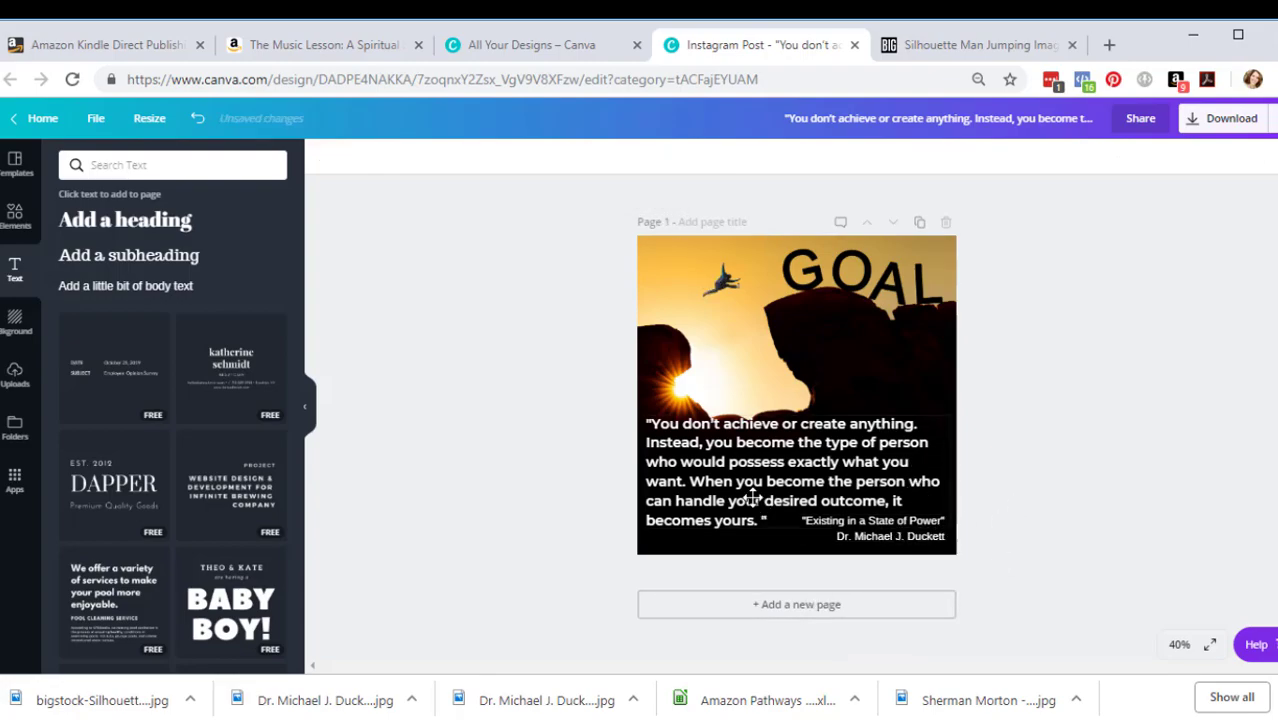
# Move the quote and attribution slightly down, and nudge the GOAL image slightly up
pyautogui.click(725, 478)
pyautogui.moveTo(725, 478); pyautogui.dragTo(732, 487)
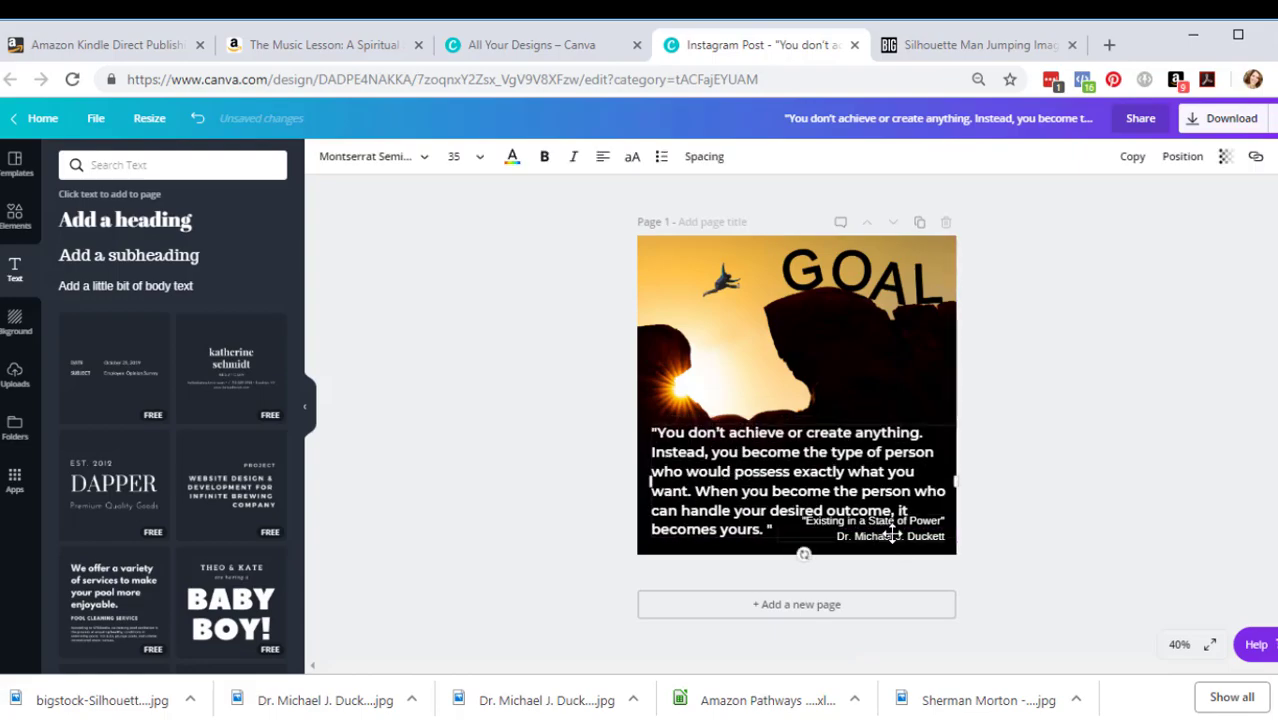
pyautogui.moveTo(880, 536); pyautogui.dragTo(876, 544)
pyautogui.click(1065, 507)
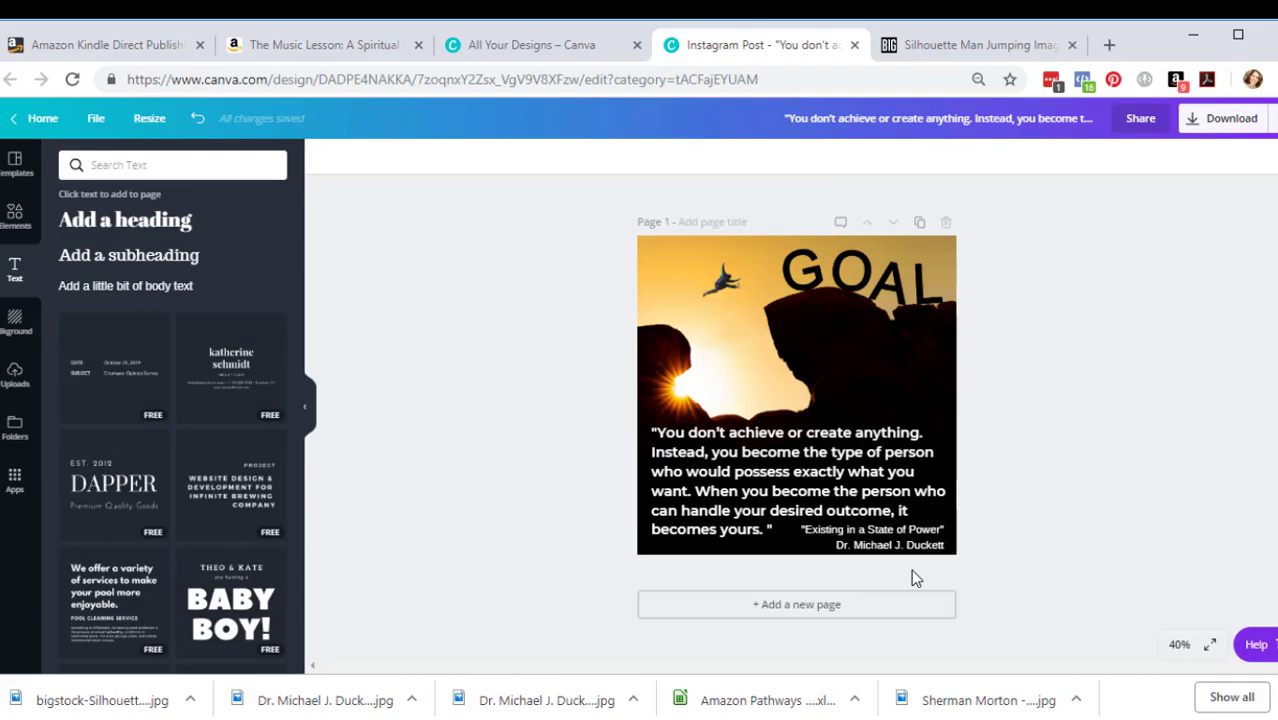
pyautogui.click(835, 353)
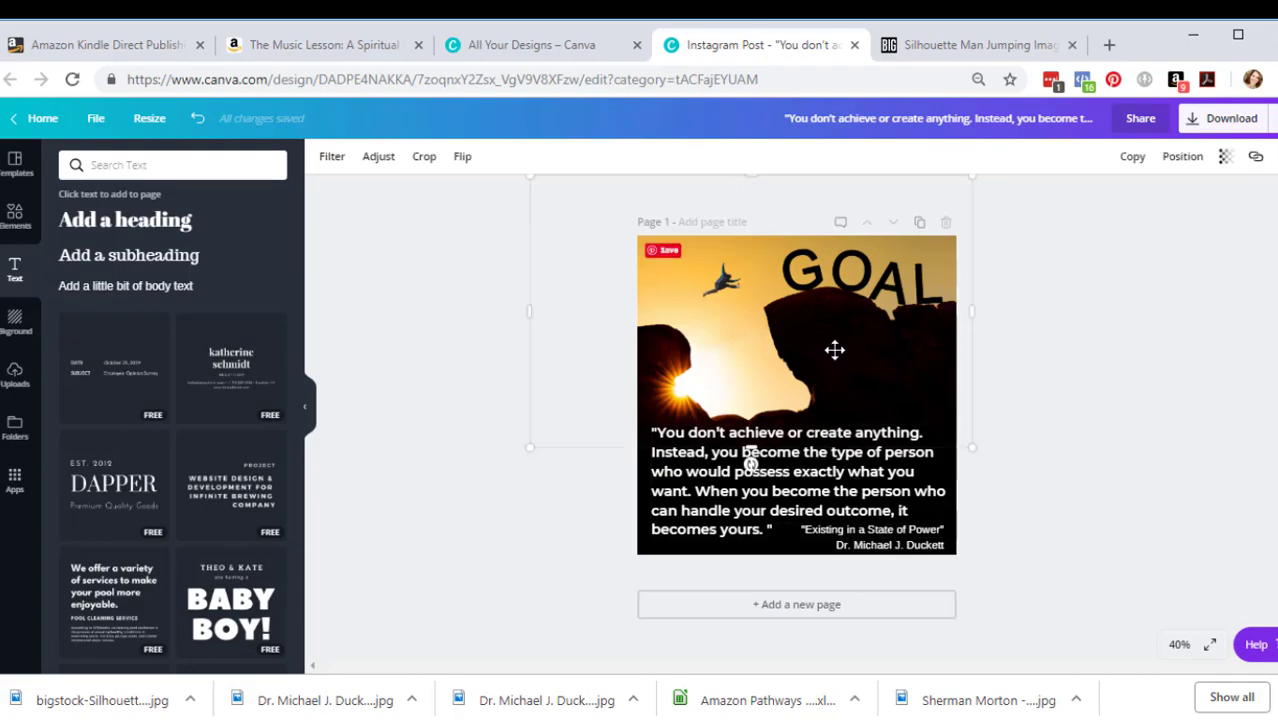
pyautogui.click(1081, 410)
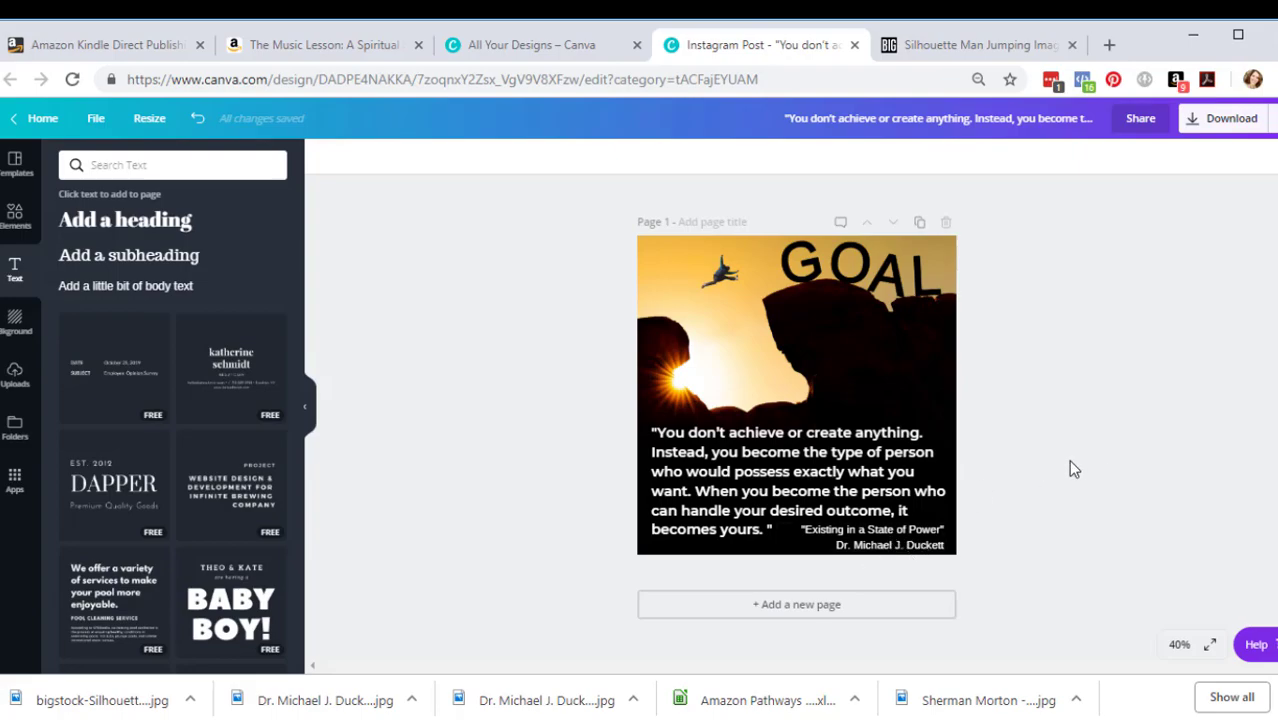
pyautogui.click(96, 118)
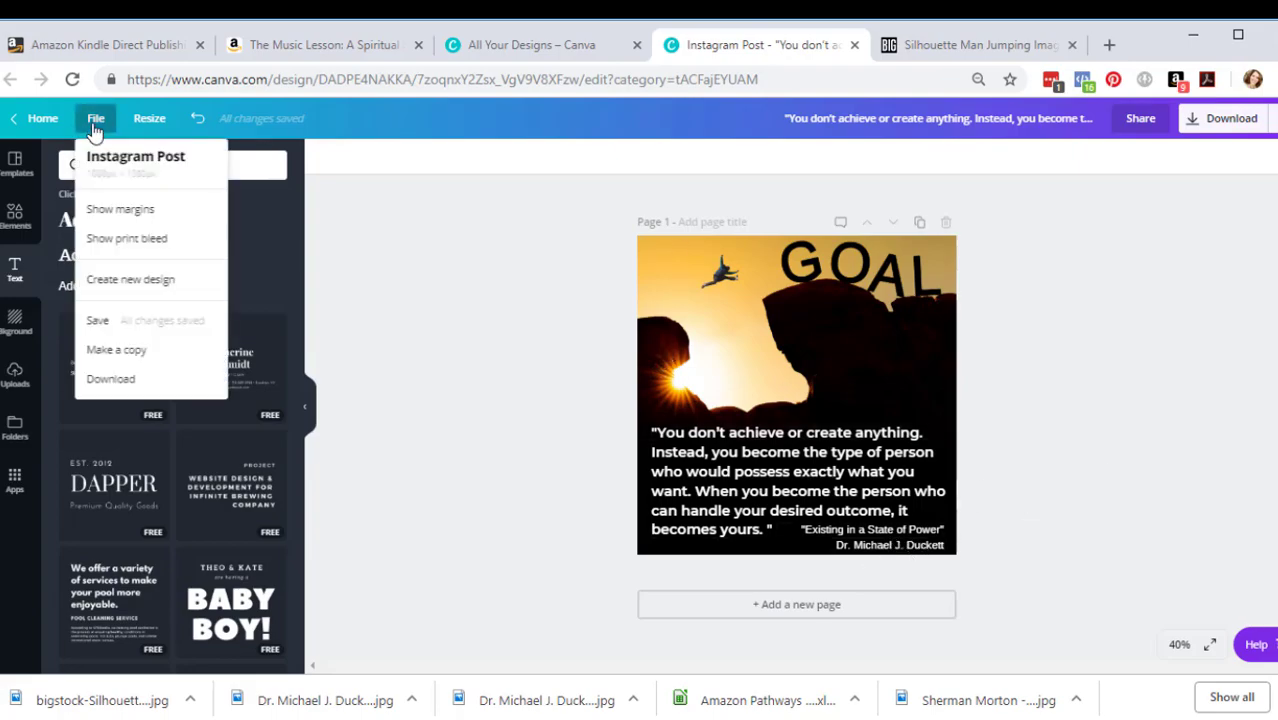
pyautogui.click(113, 347)
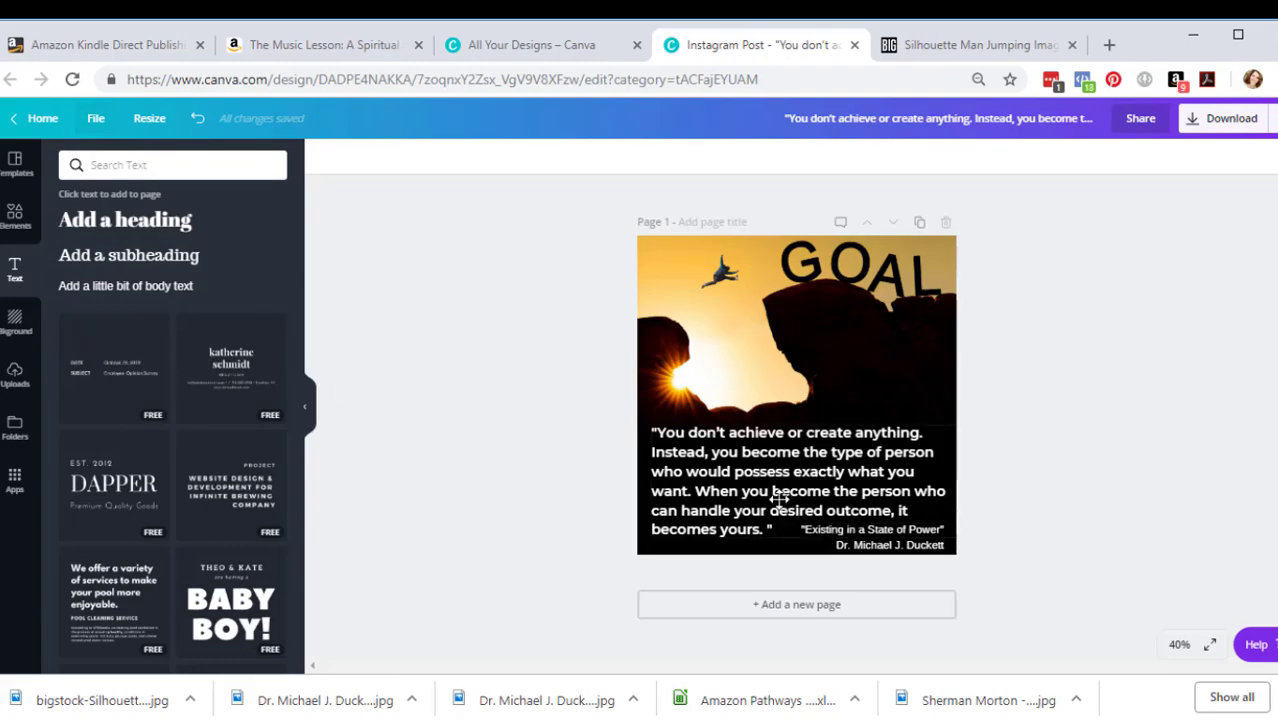
# Download the Instagram post as a JPG and dismiss the publishing confirmation
pyautogui.click(1262, 124)
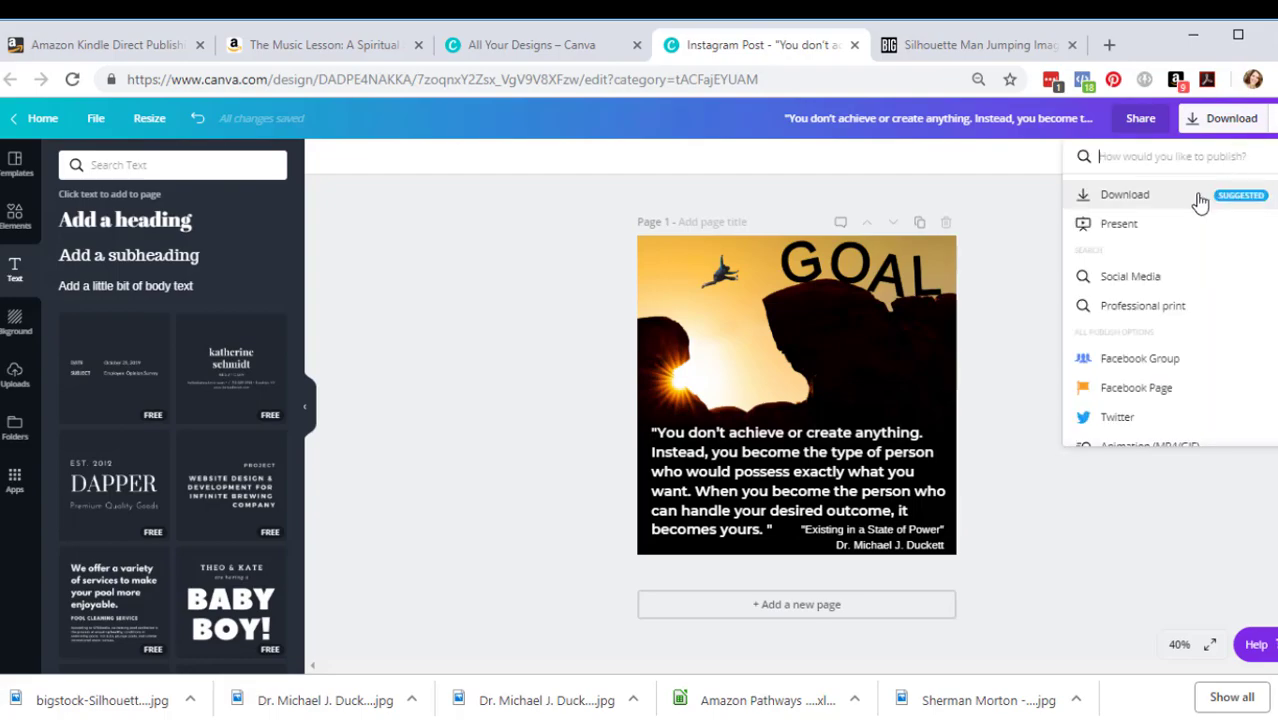
pyautogui.click(1167, 205)
pyautogui.click(1153, 219)
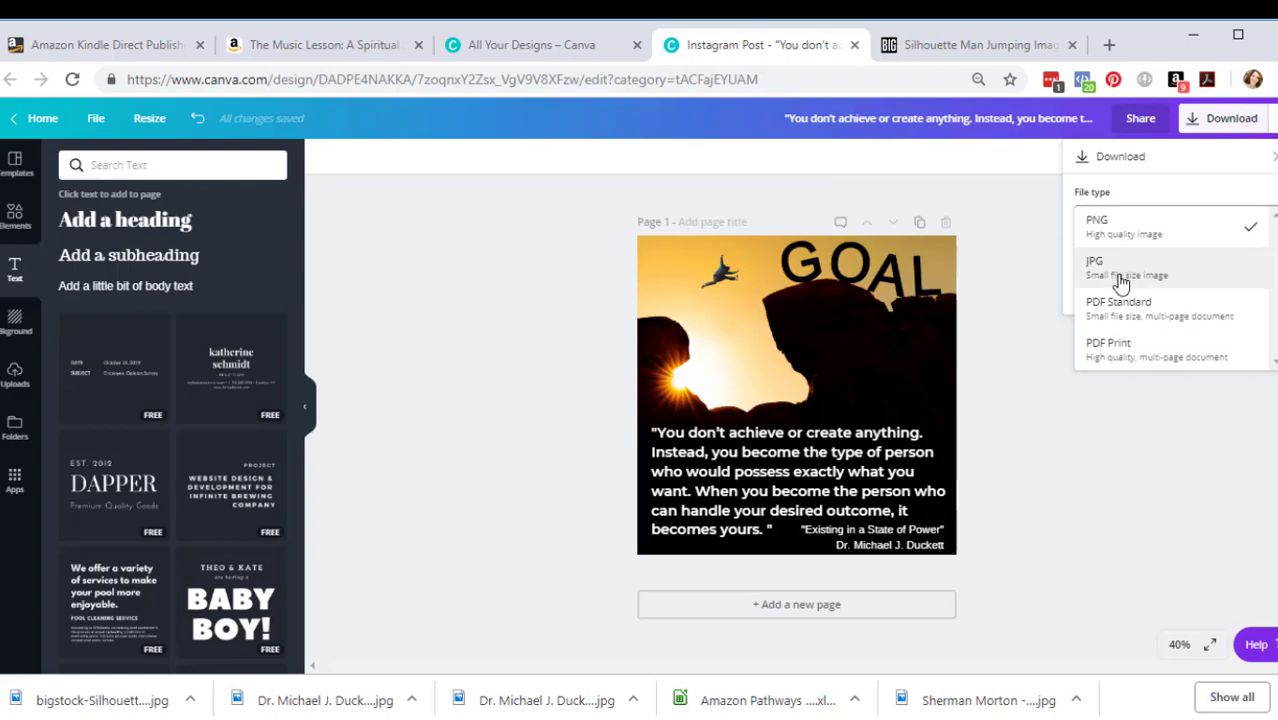
pyautogui.click(1113, 275)
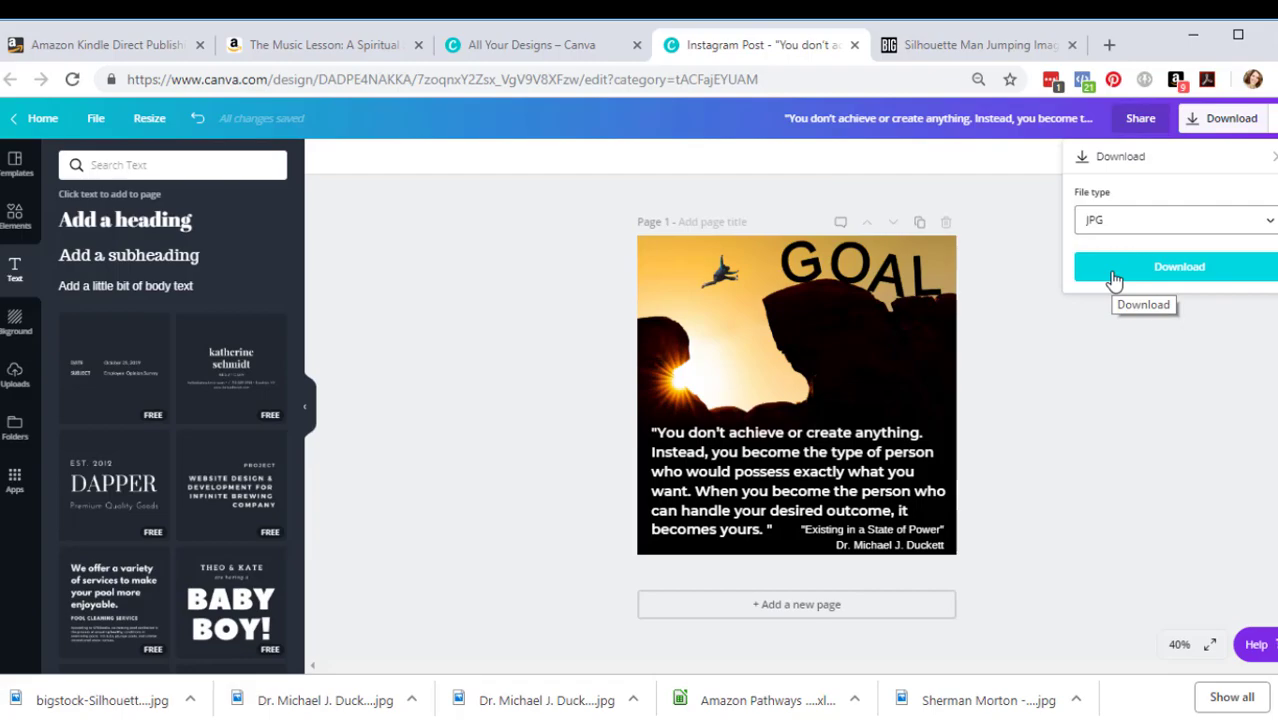
pyautogui.click(1113, 279)
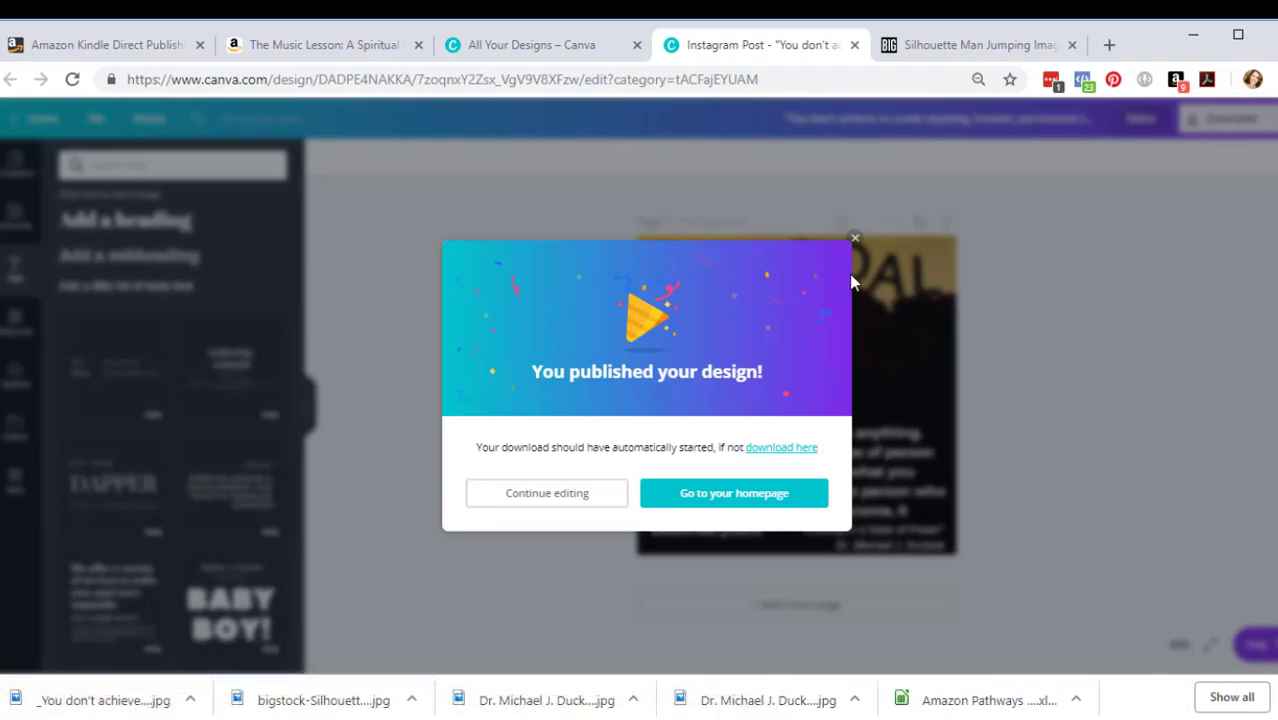
pyautogui.click(855, 241)
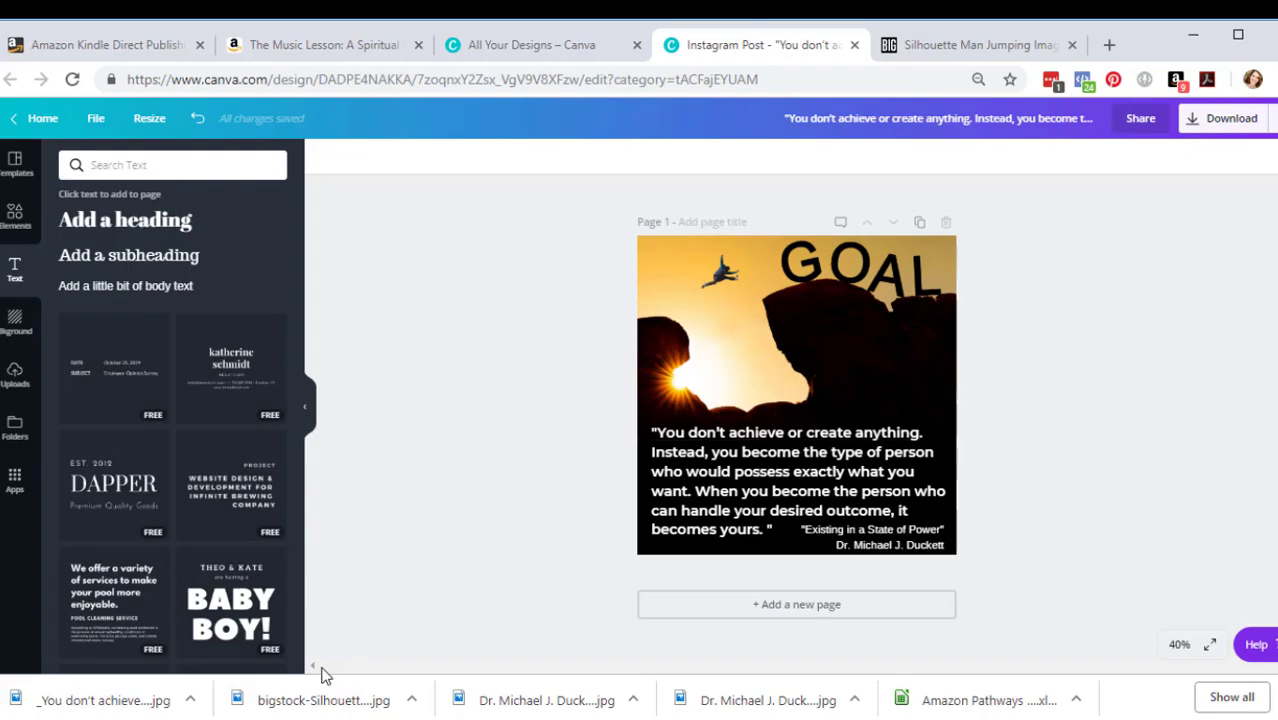
# Nudge the GOAL image slightly down behind the quote and save the design
pyautogui.click(879, 371)
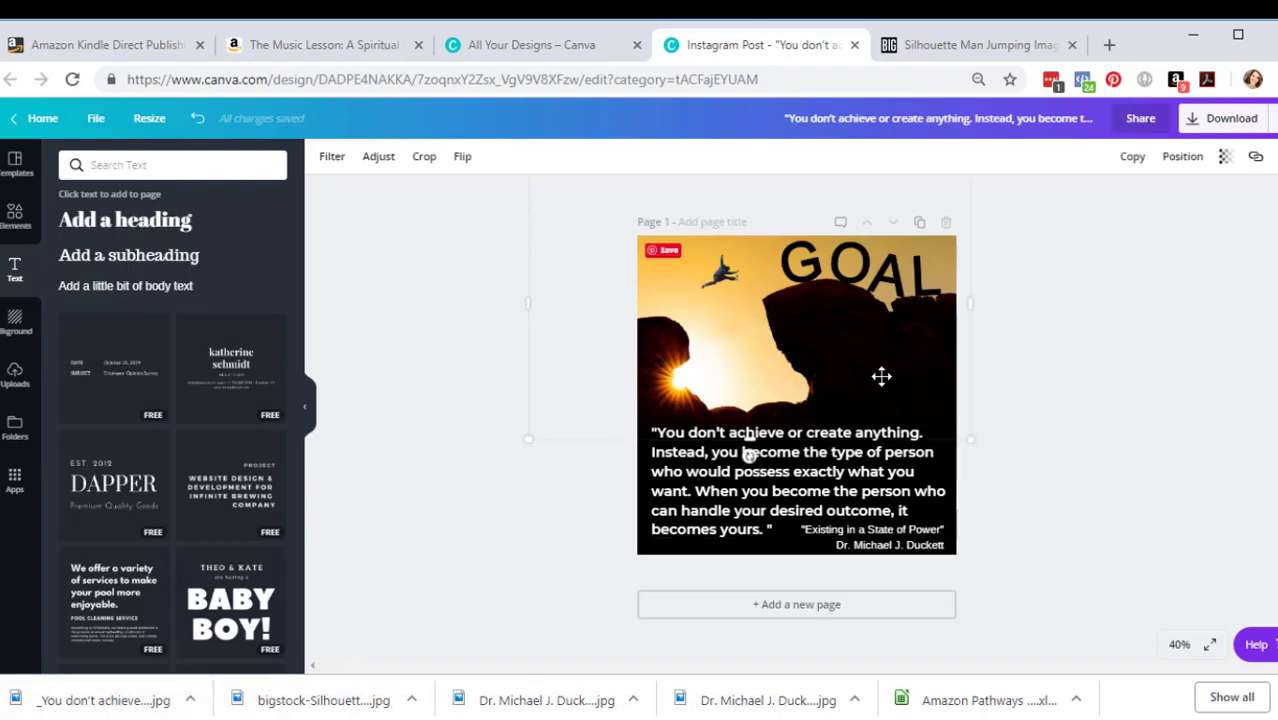
pyautogui.moveTo(881, 376); pyautogui.dragTo(878, 377)
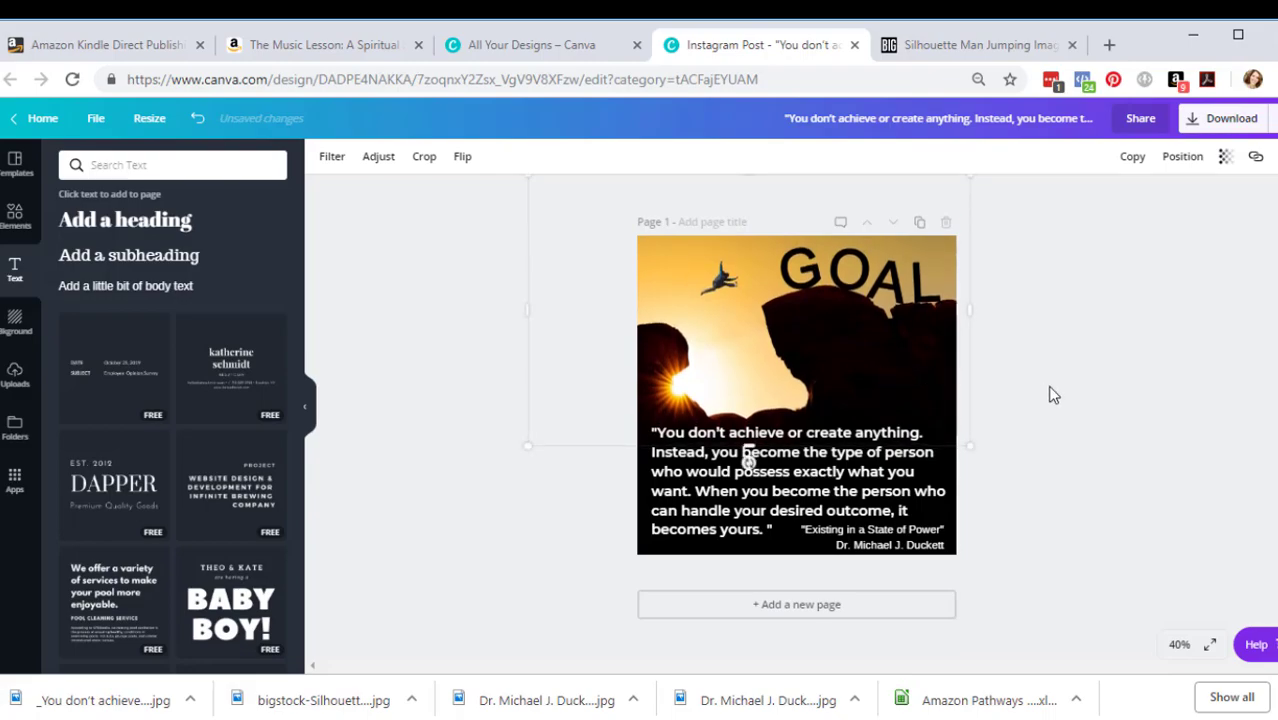
pyautogui.click(1050, 394)
pyautogui.click(97, 119)
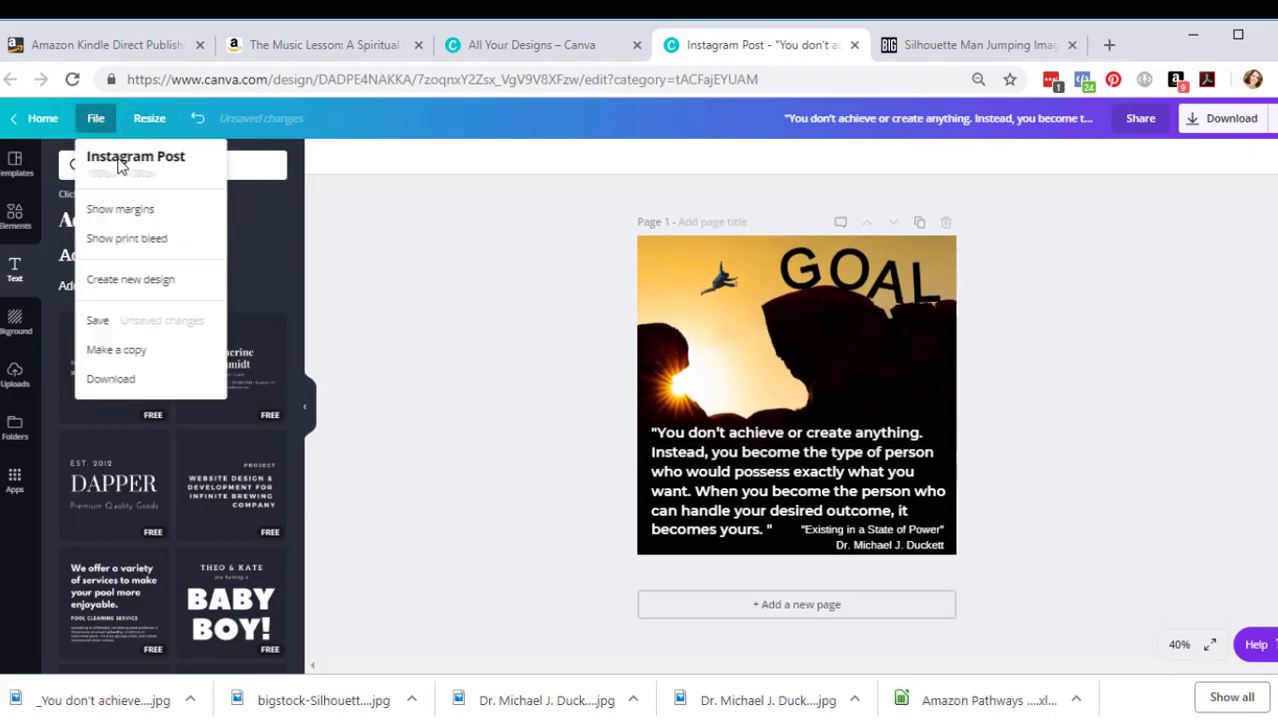
pyautogui.click(110, 318)
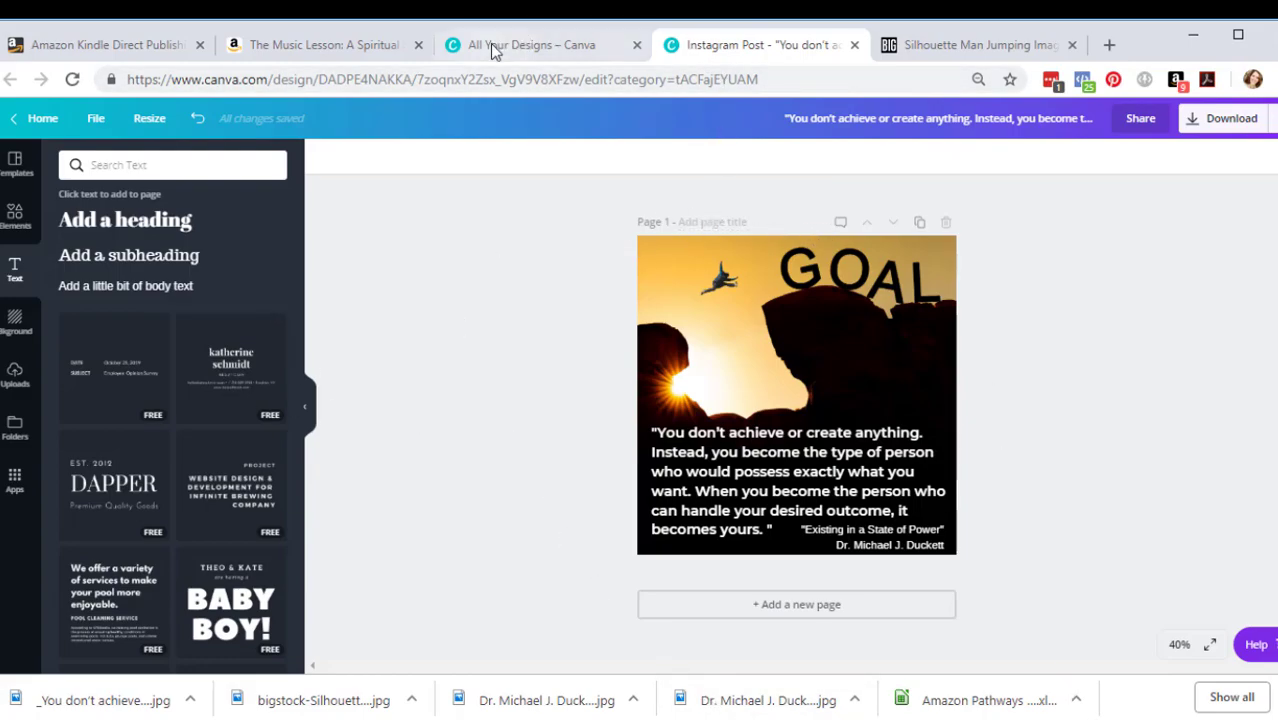
# Close the Instagram post's browser tab and reload the overview of all designs to find the new post
pyautogui.click(855, 47)
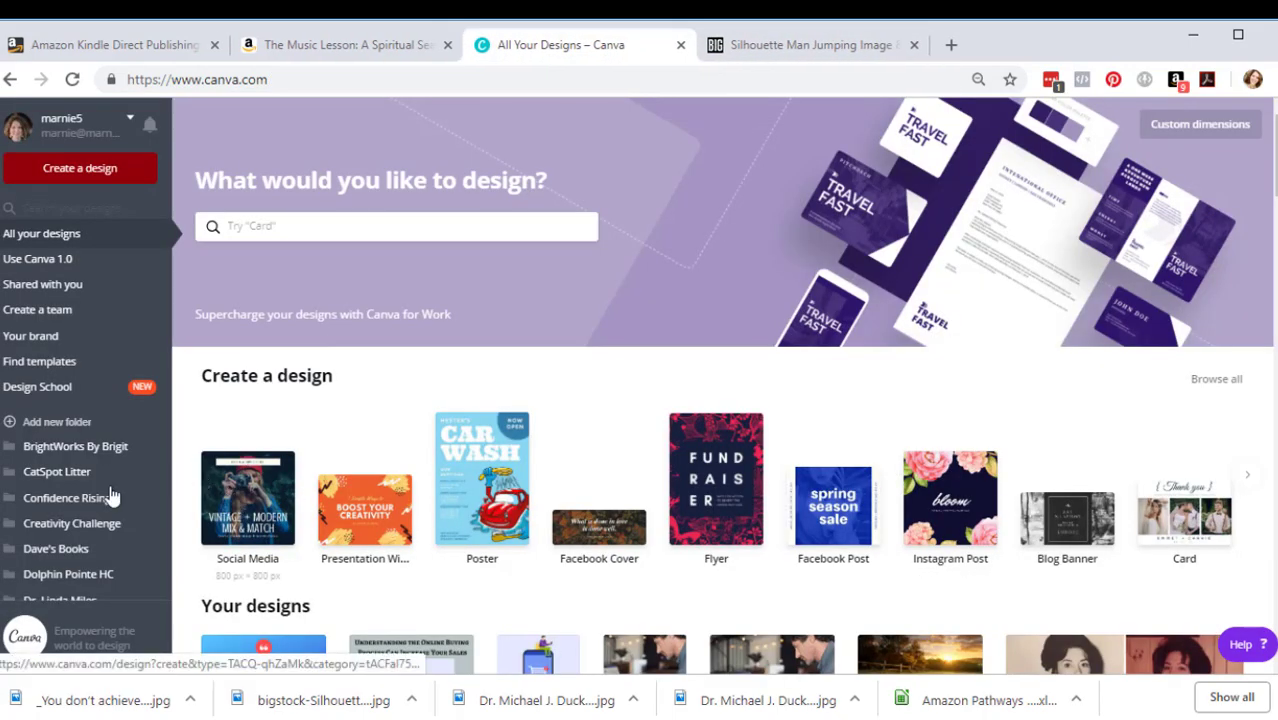
pyautogui.scroll(-2, 297, 491)
pyautogui.scroll(1, 297, 491)
pyautogui.click(72, 79)
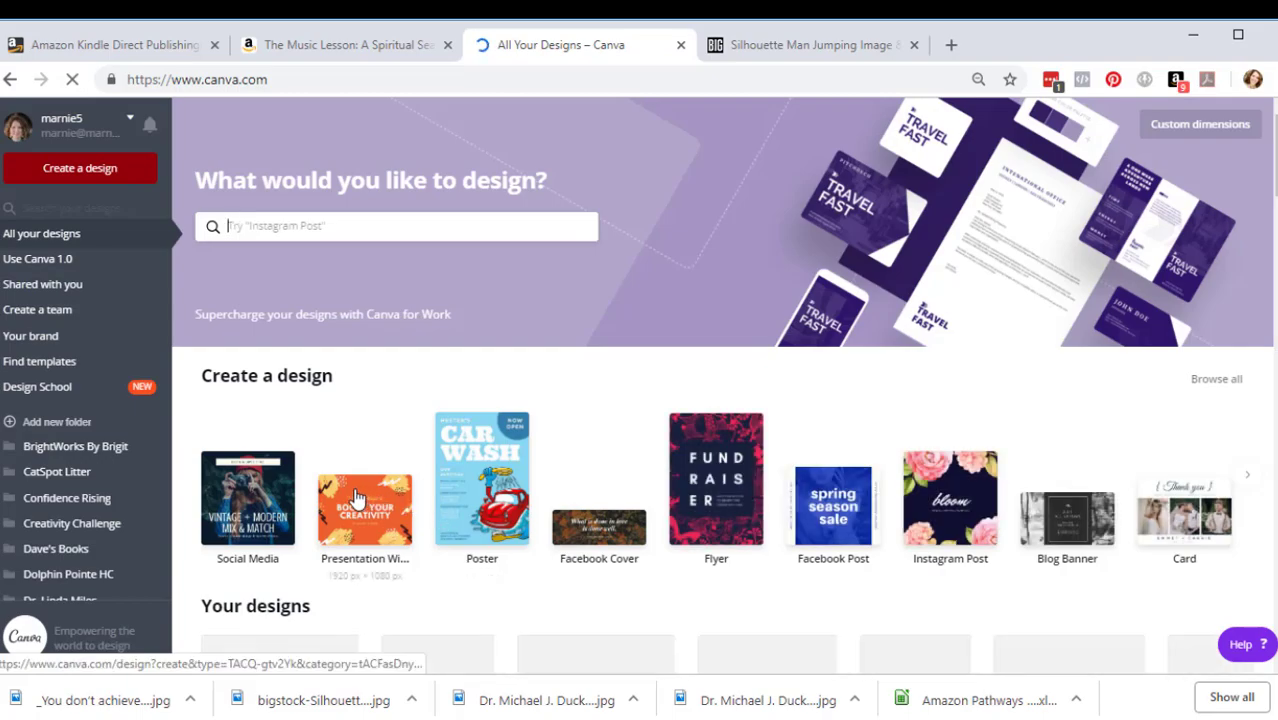
pyautogui.scroll(-3, 365, 499)
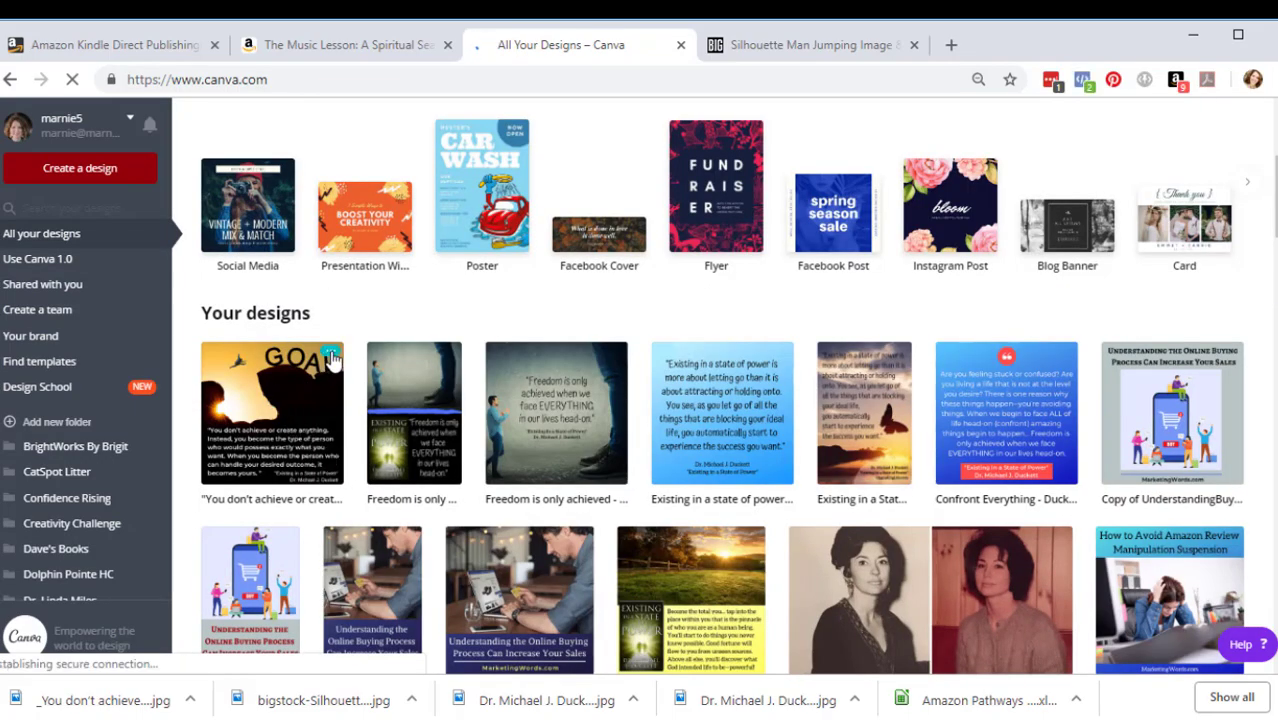
# Rename the GOAL design to "Become The Person", the author's surname and "Instagram", separated by dashes
pyautogui.click(271, 498)
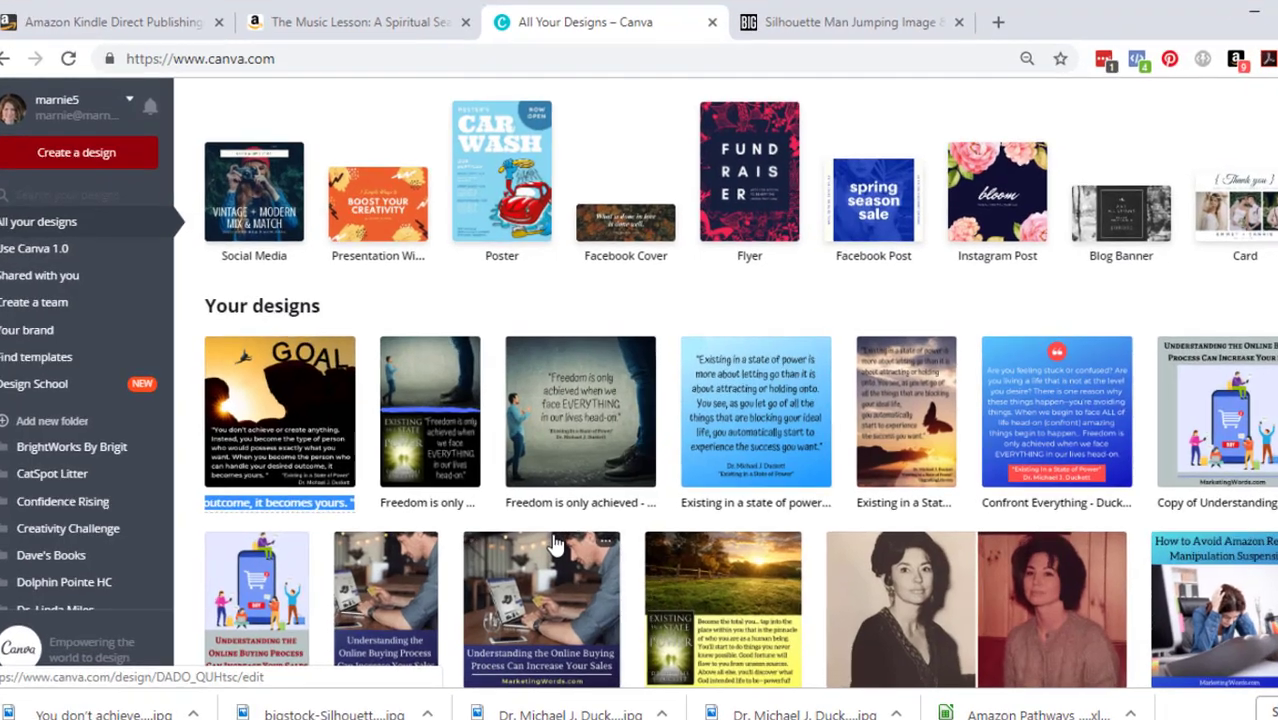
pyautogui.write('Be')
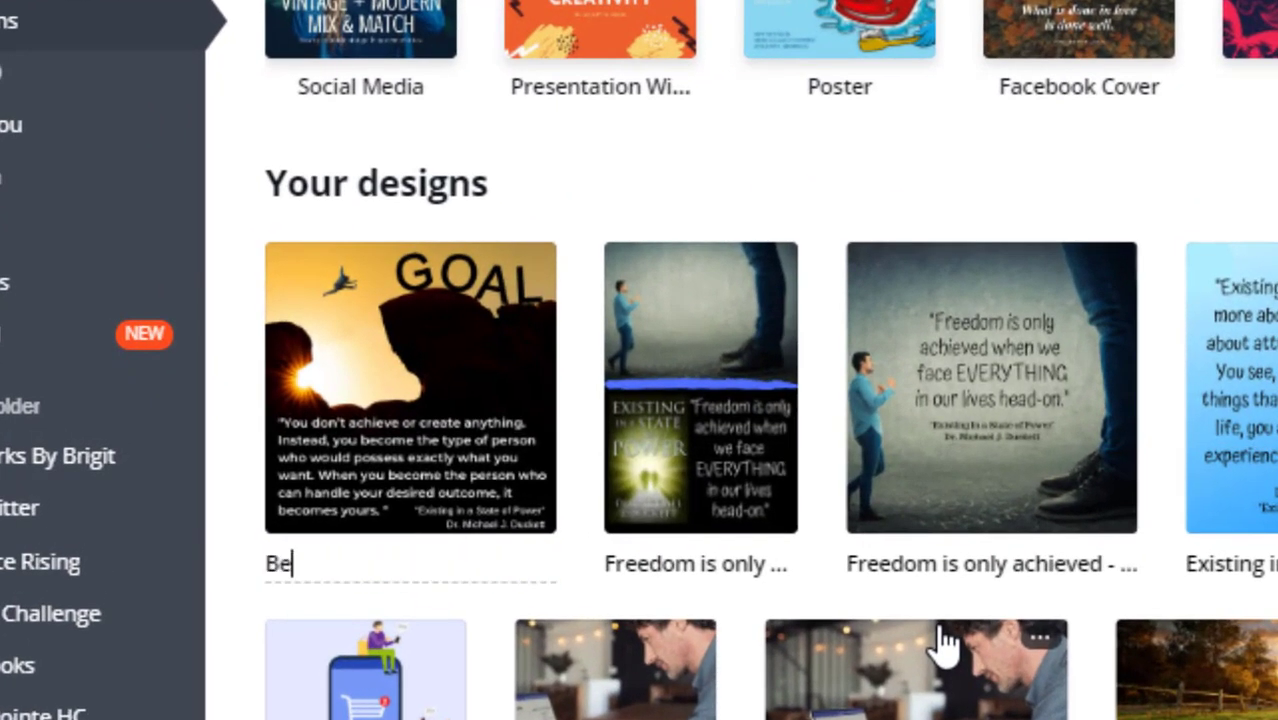
pyautogui.write('come The P')
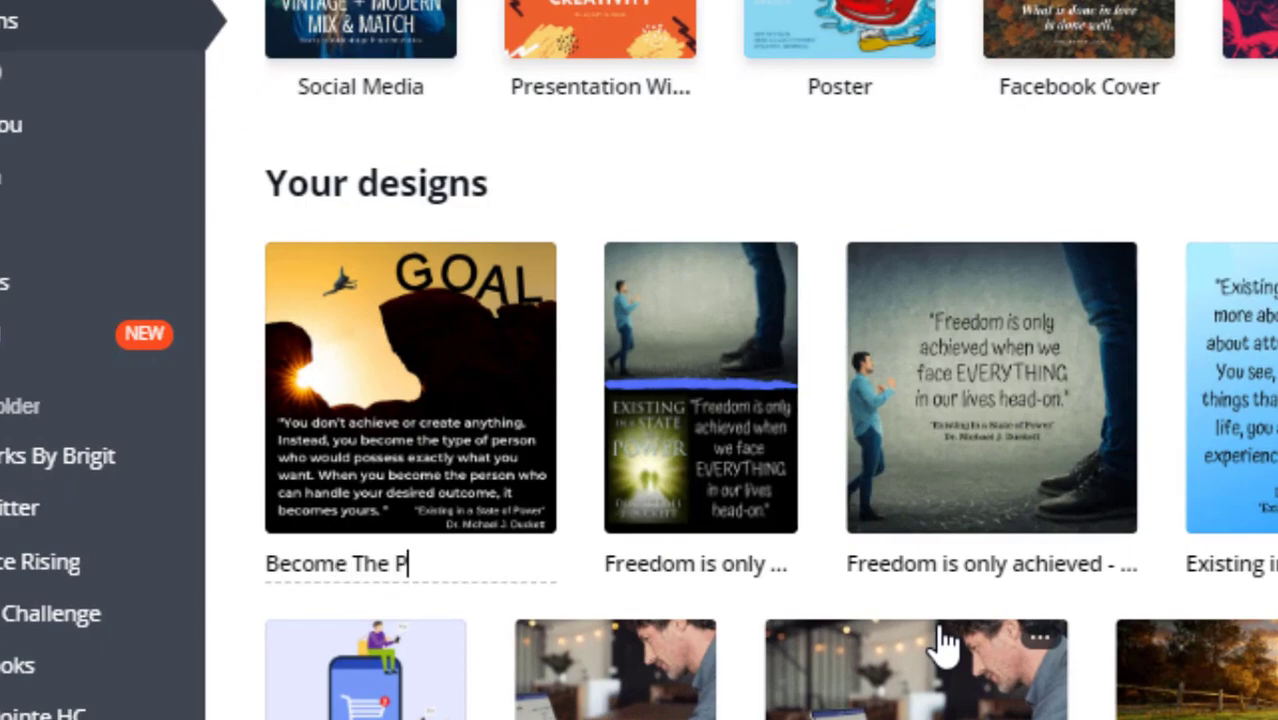
pyautogui.write('erson - Mic')
pyautogui.press('BackSpace')
pyautogui.write('Duckett - Instag')
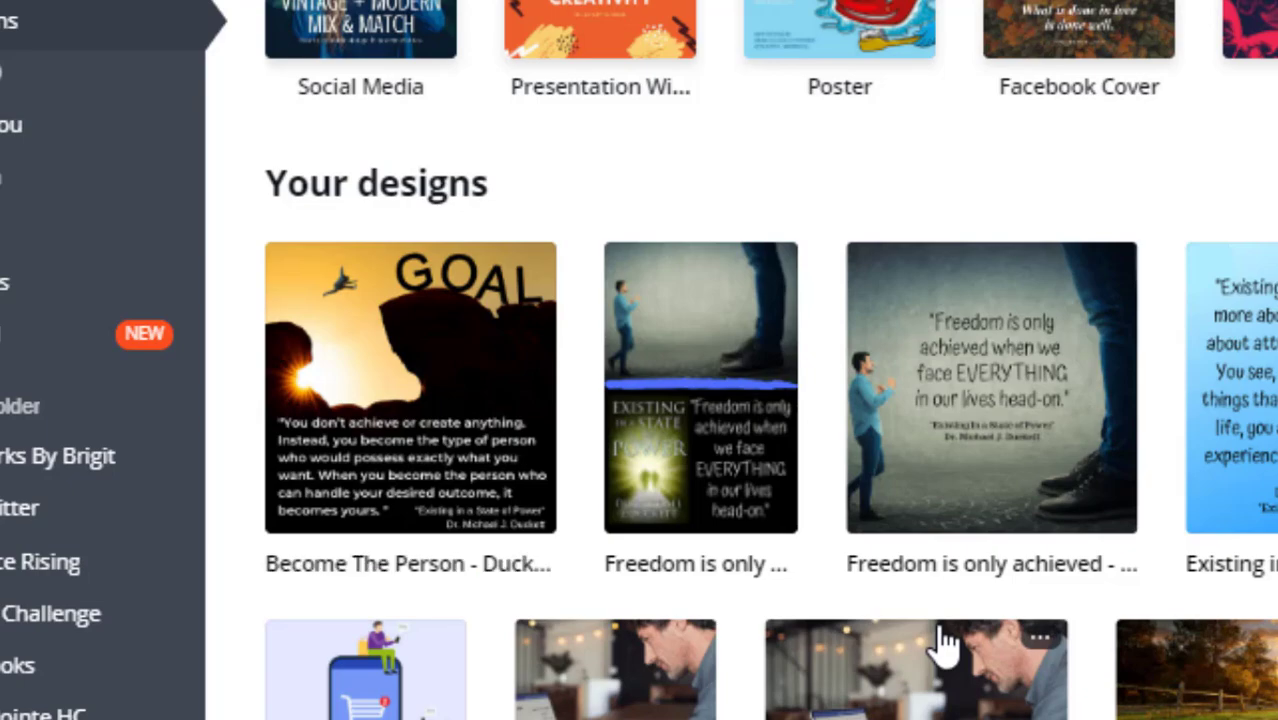
pyautogui.click(351, 562)
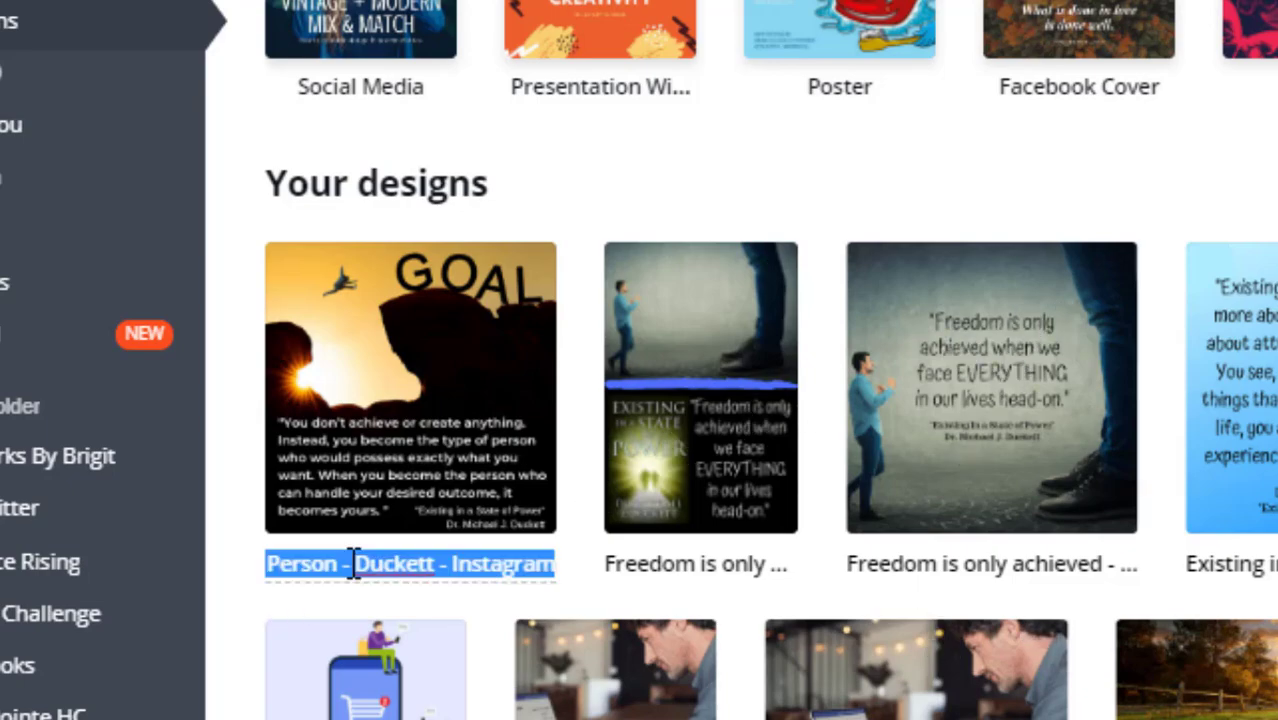
pyautogui.moveTo(408, 371)
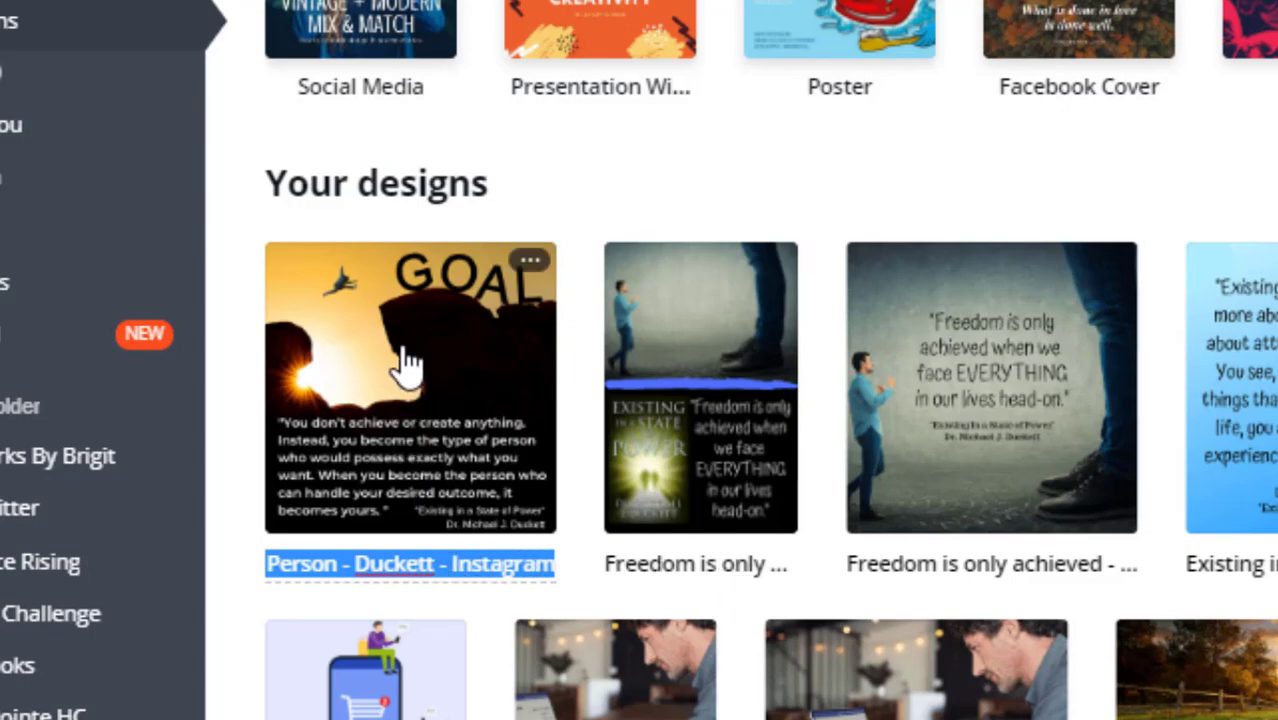
# Move the renamed GOAL design into the quoted author's folder
pyautogui.click(531, 268)
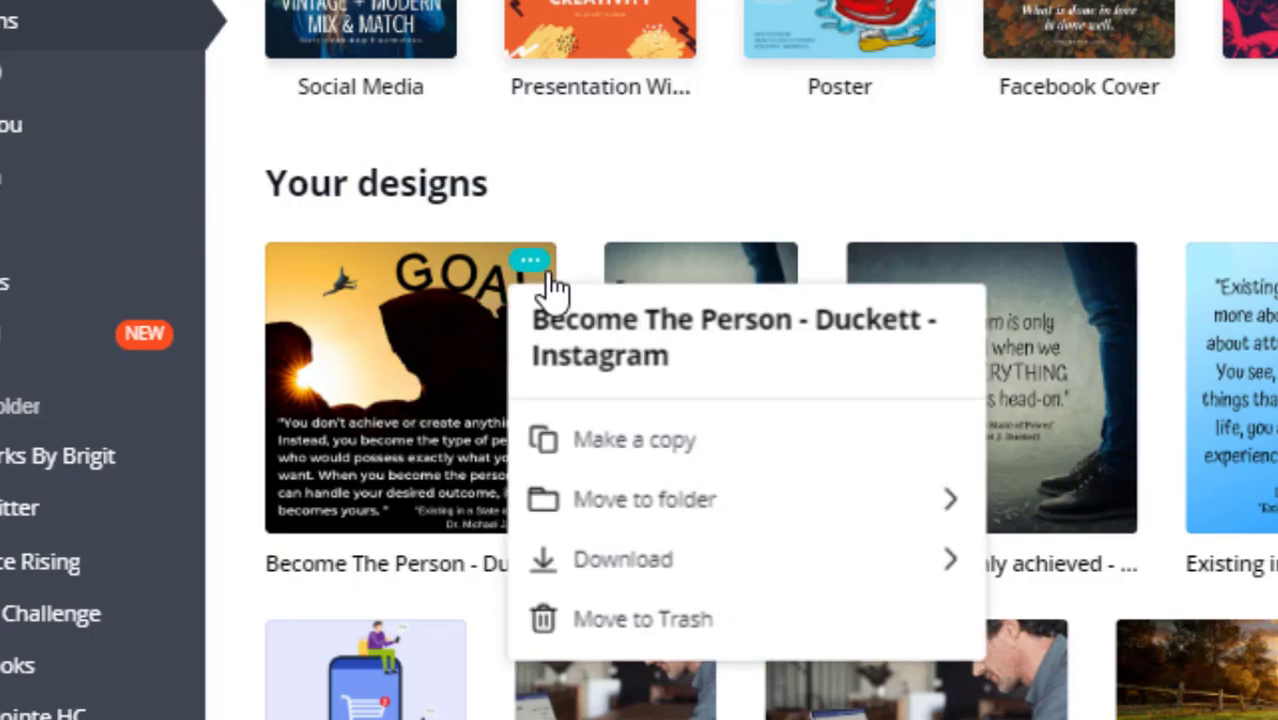
pyautogui.click(636, 503)
pyautogui.scroll(-9, 693, 672)
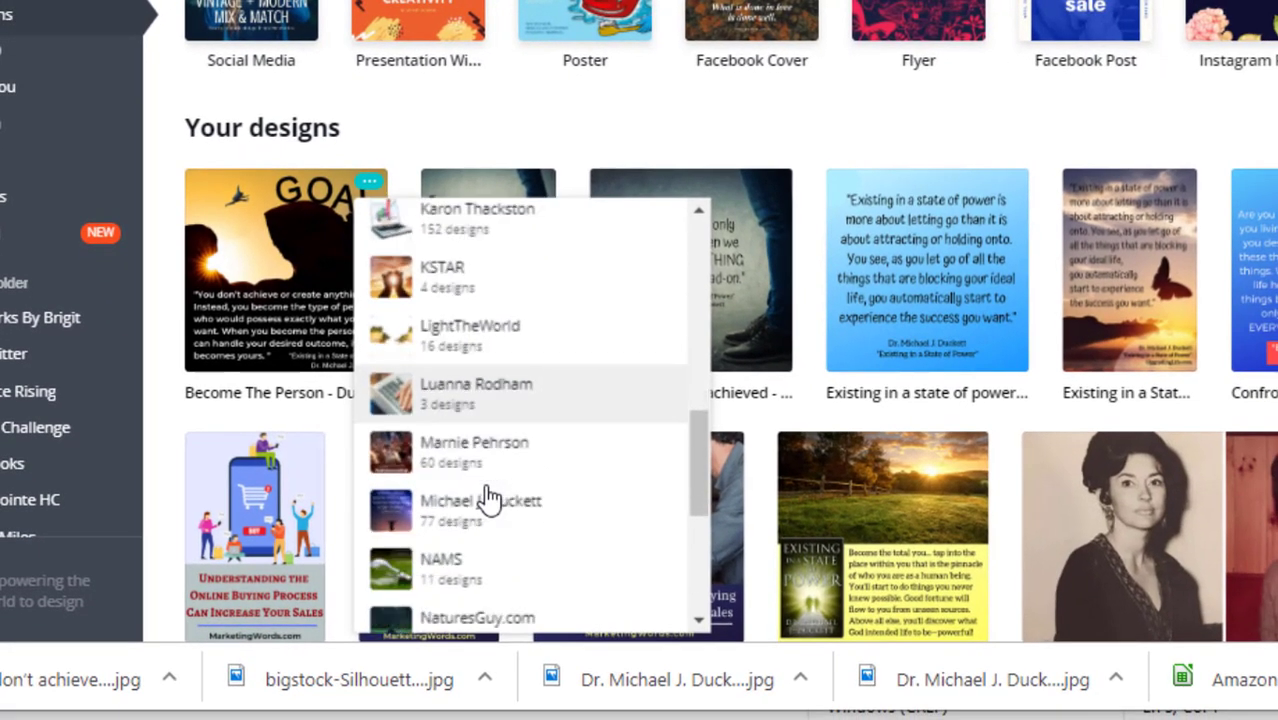
pyautogui.scroll(1, 489, 500)
pyautogui.click(469, 600)
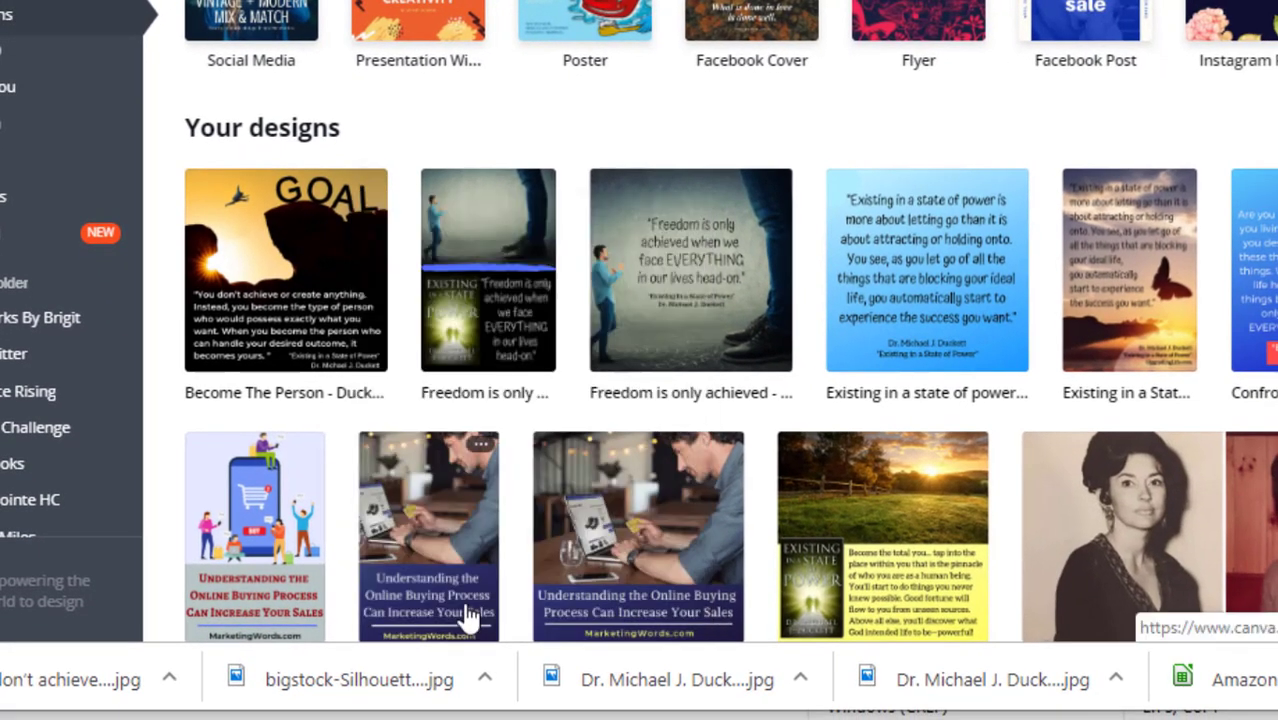
# Open the quoted author's folder from the folder list
pyautogui.scroll(-5, 10, 420)
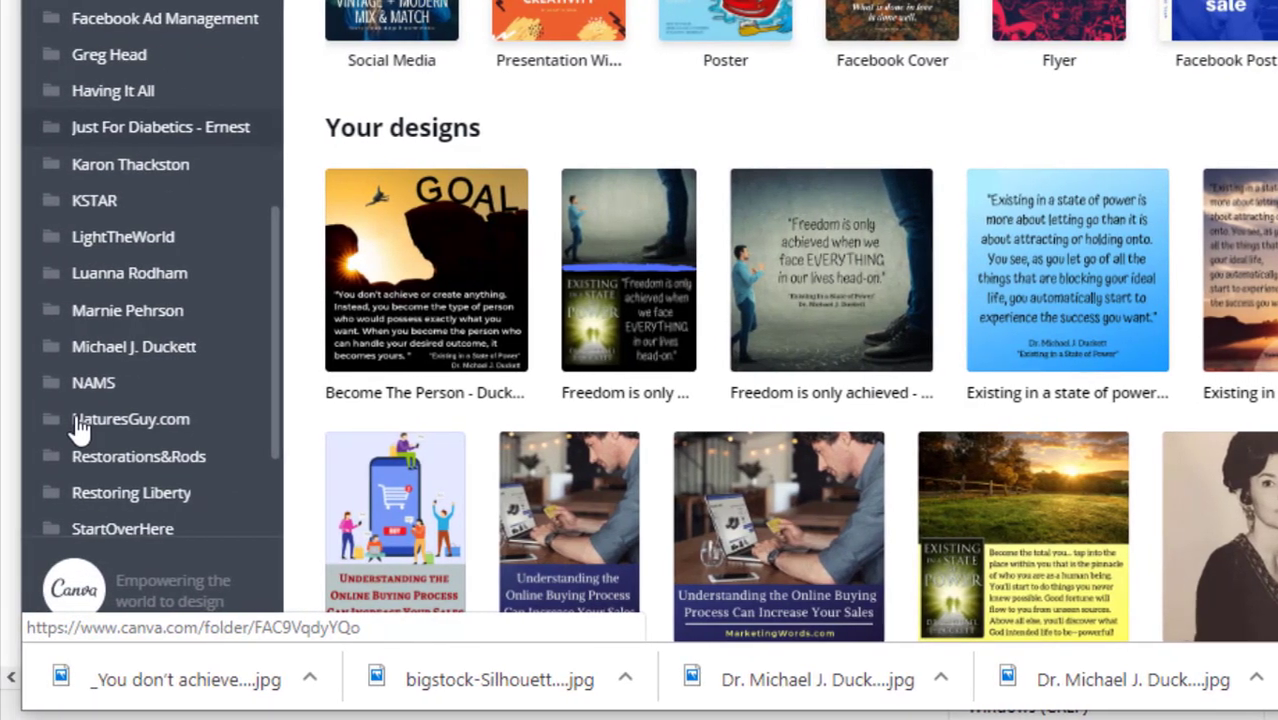
pyautogui.scroll(-3, 128, 414)
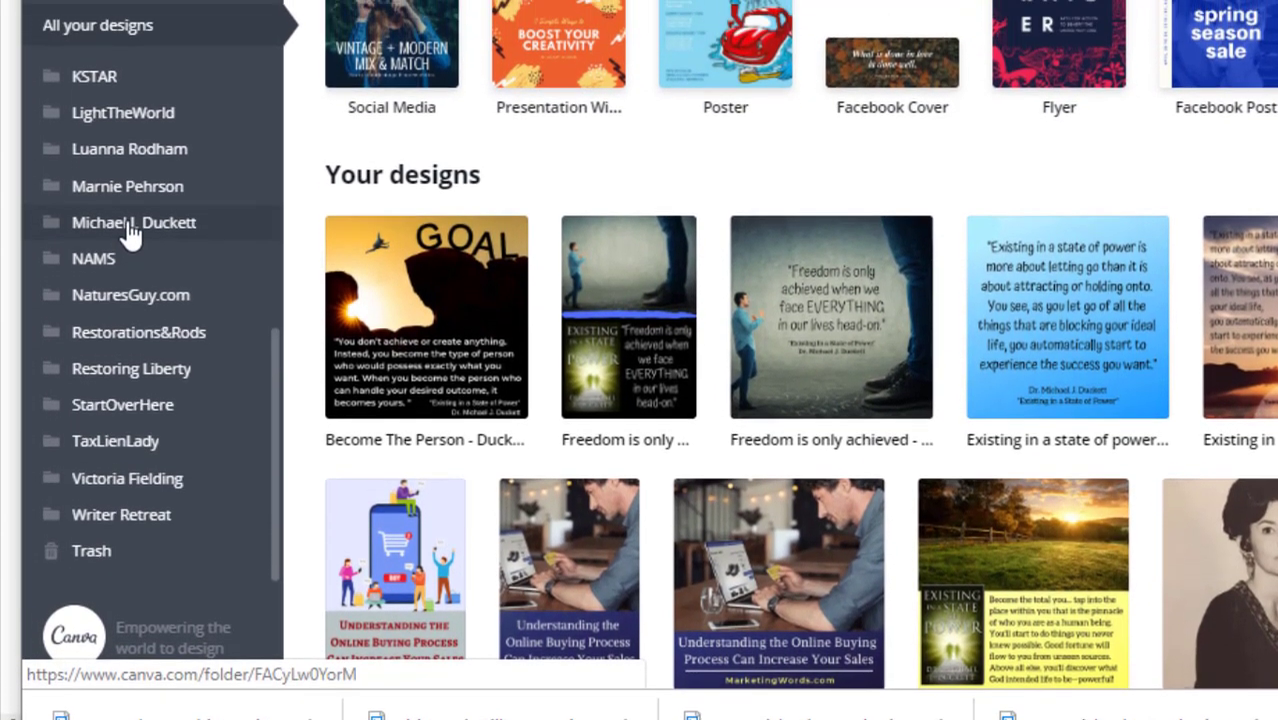
pyautogui.click(128, 180)
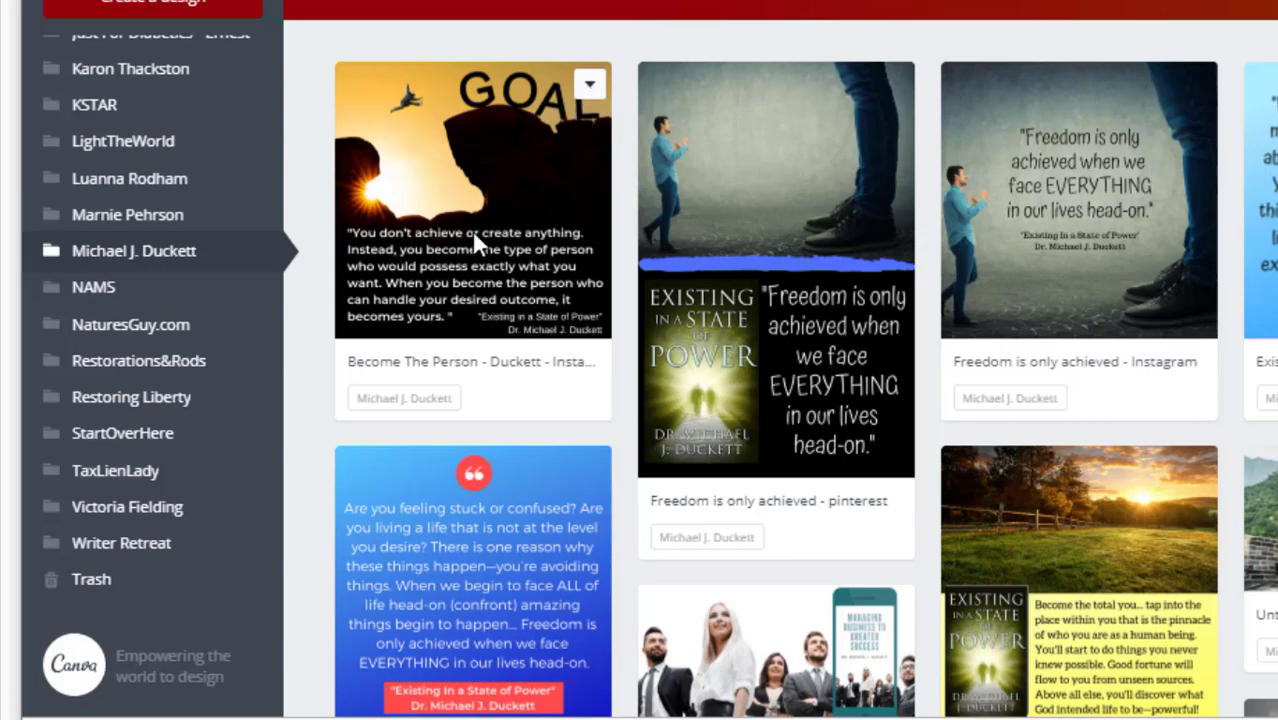
# Preview the GOAL design in the author's folder and use it as a template for a new design
pyautogui.click(591, 95)
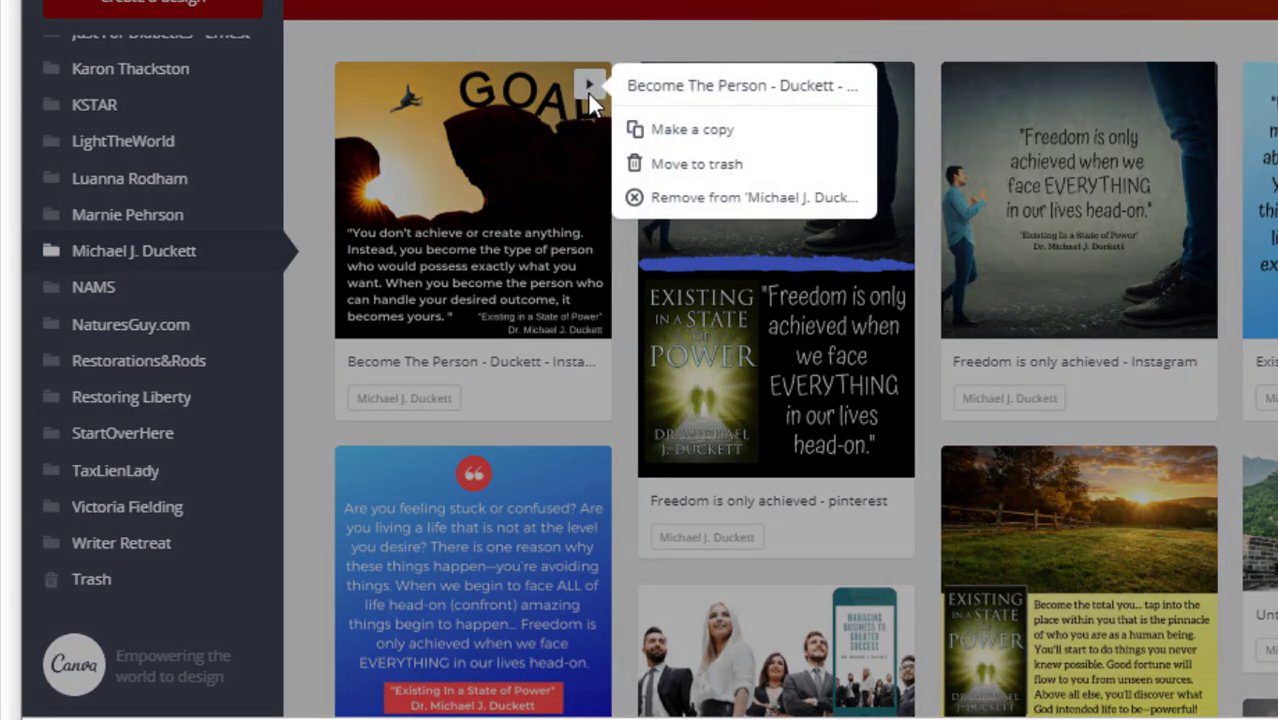
pyautogui.click(484, 164)
pyautogui.click(404, 205)
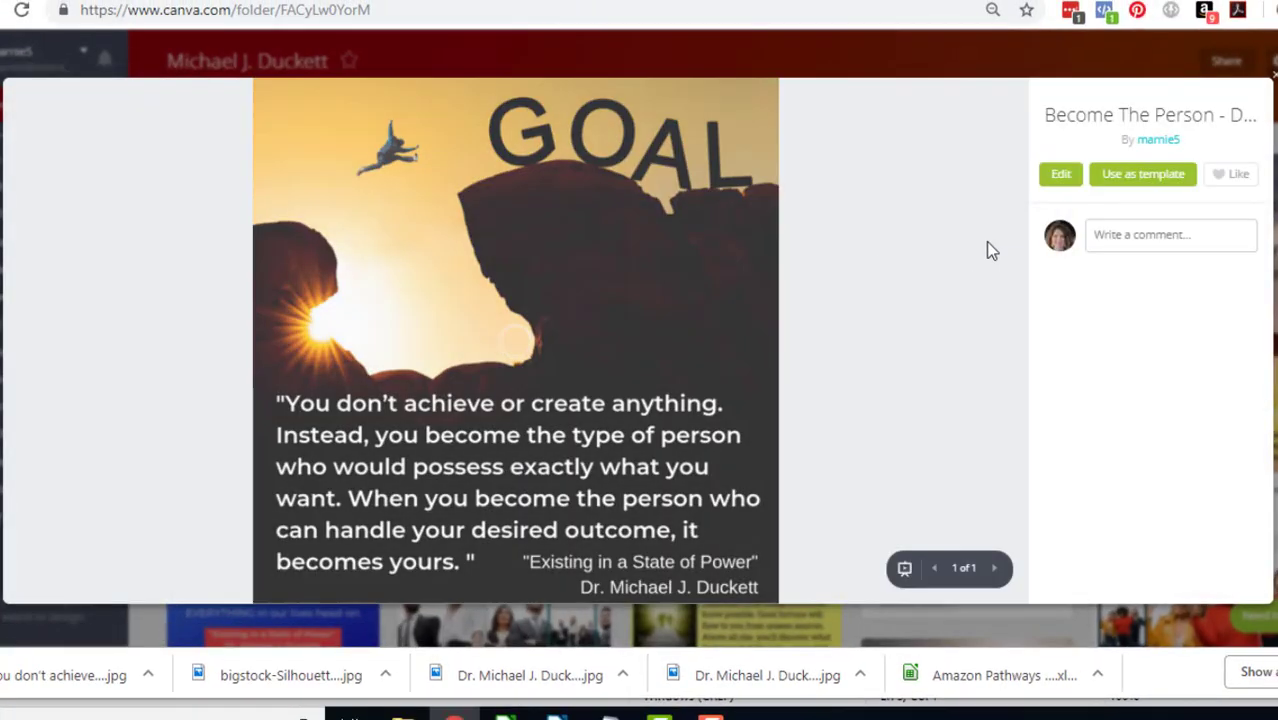
pyautogui.click(1128, 184)
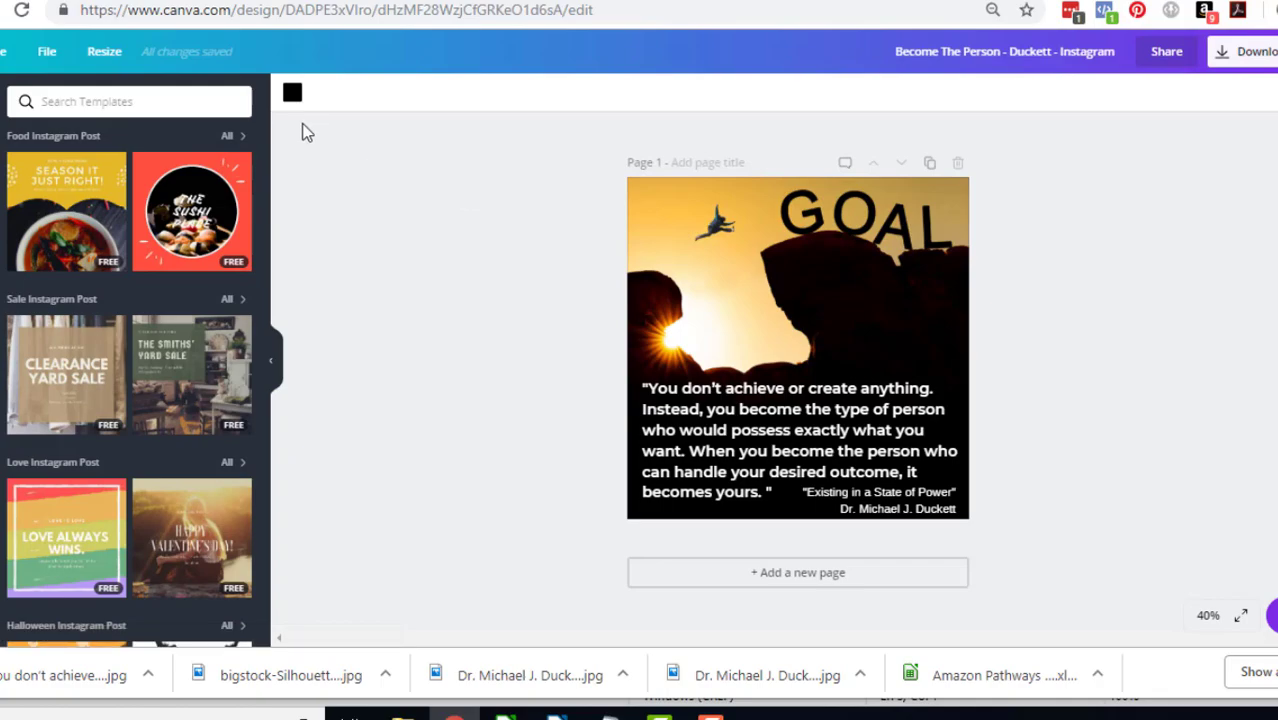
# Resize the new copy to the Pinterest Graphic format, 735 × 1102 px, without making another copy
pyautogui.click(116, 57)
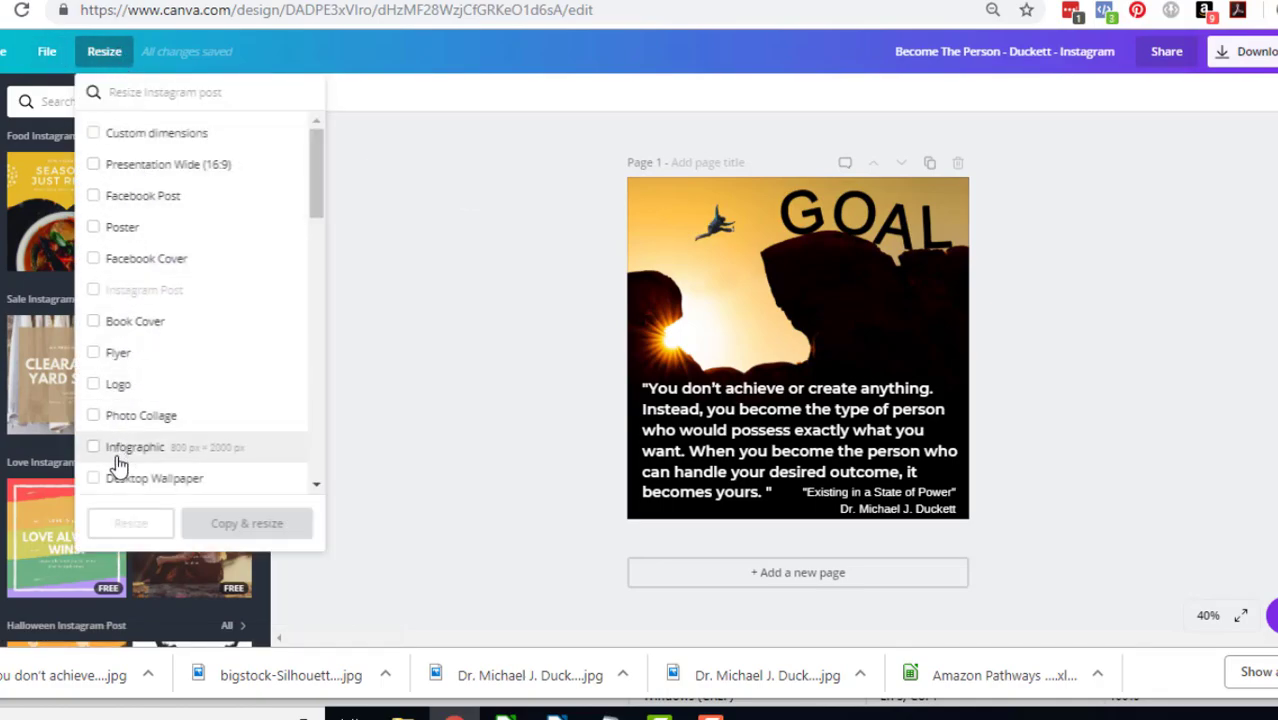
pyautogui.click(143, 92)
pyautogui.write('pinter')
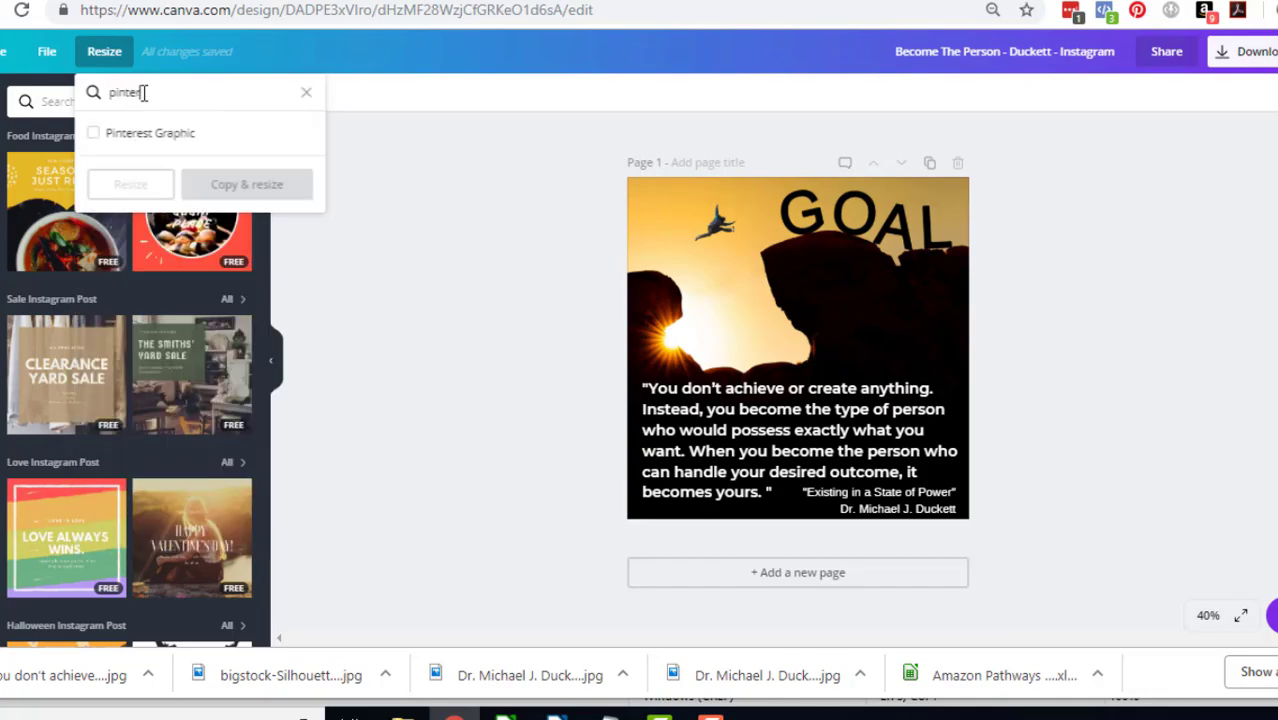
pyautogui.click(155, 137)
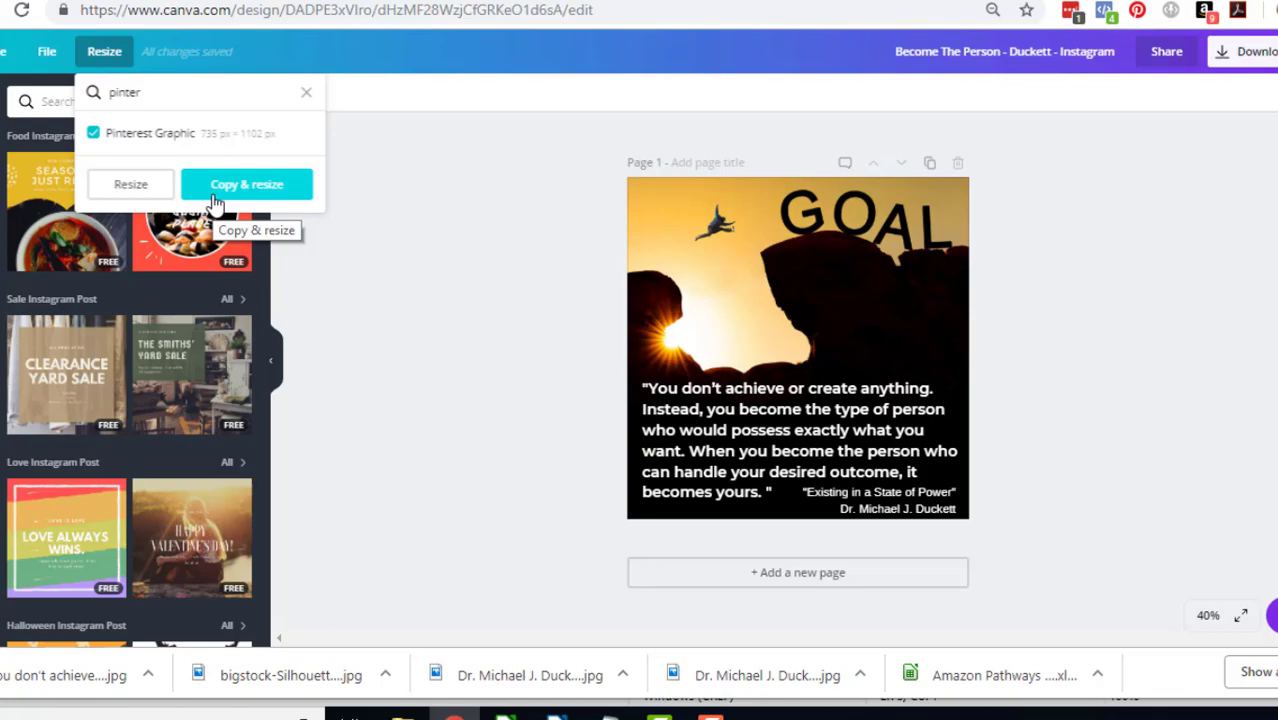
pyautogui.click(137, 192)
# Move the GOAL image up to the page's top edge and the attribution text down near the bottom edge
pyautogui.moveTo(805, 291); pyautogui.dragTo(807, 280)
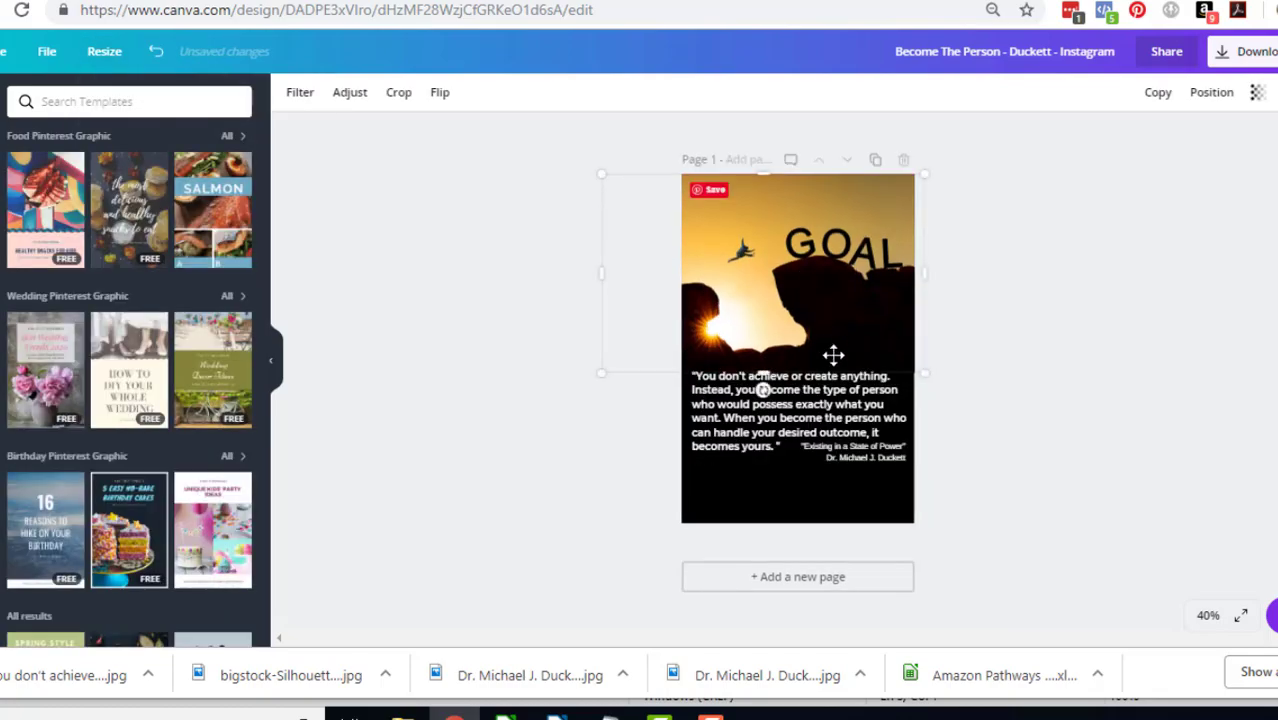
pyautogui.moveTo(860, 449); pyautogui.dragTo(800, 513)
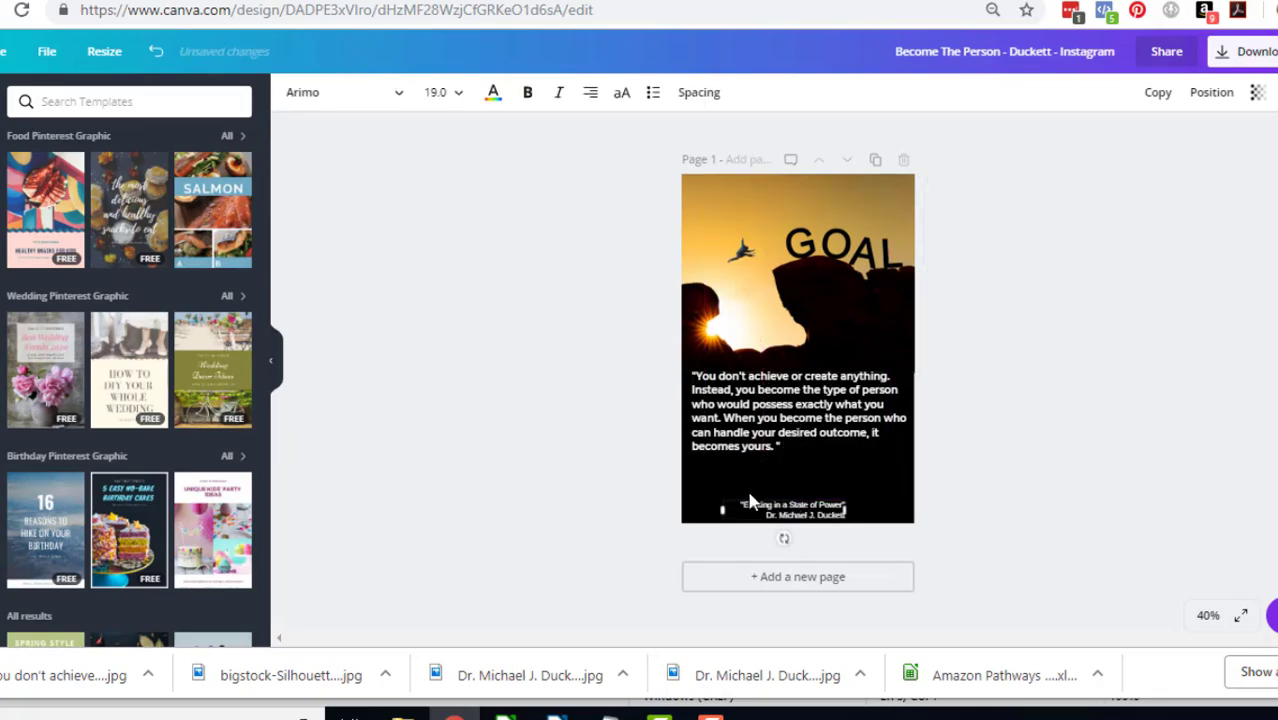
# Center-align the attribution text and widen its box to span the page's full width
pyautogui.click(592, 96)
pyautogui.click(627, 144)
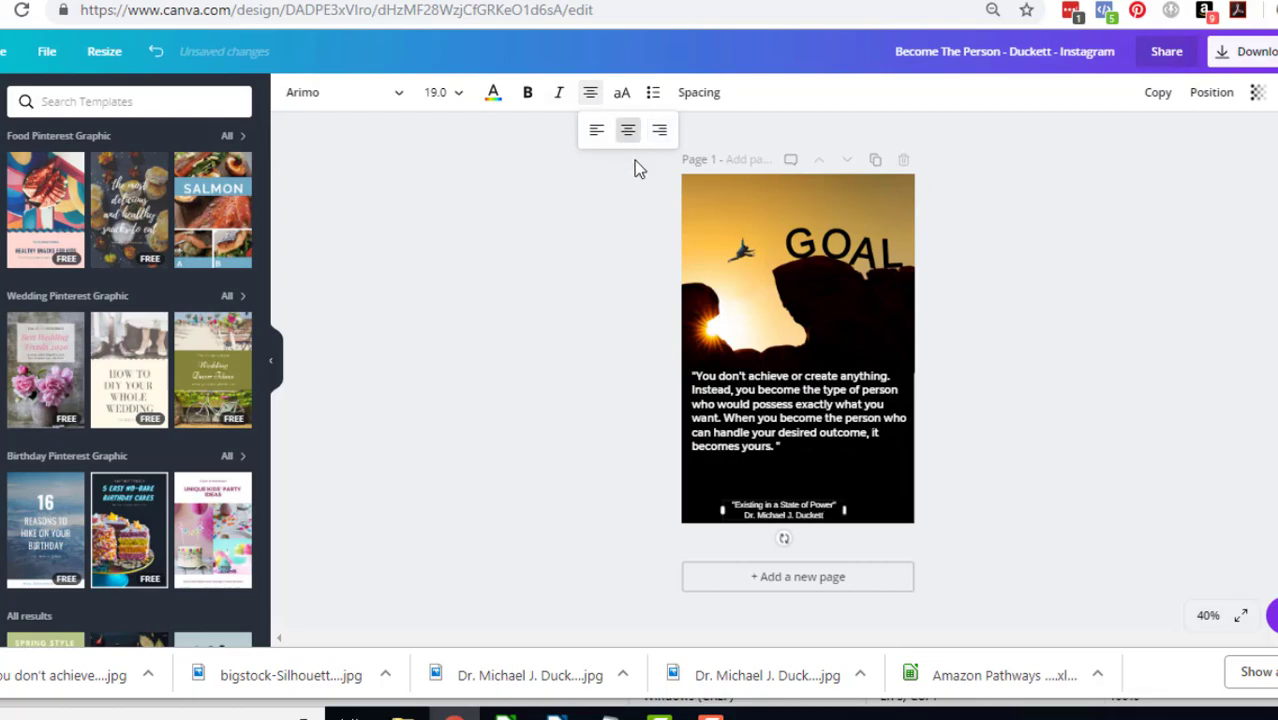
pyautogui.moveTo(720, 515); pyautogui.dragTo(682, 519)
pyautogui.moveTo(884, 513); pyautogui.dragTo(912, 516)
# Try the quote text at font sizes 48 and 24, and settle on size 32
pyautogui.click(778, 388)
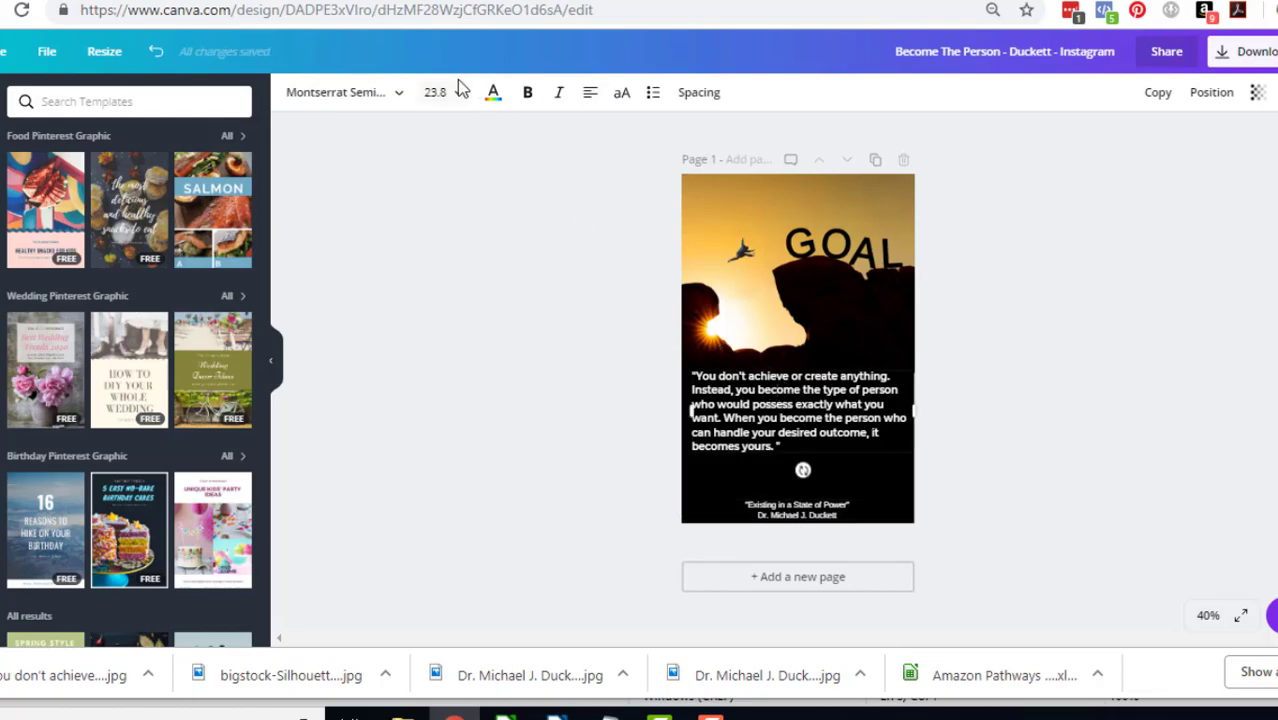
pyautogui.click(461, 90)
pyautogui.scroll(-1, 445, 455)
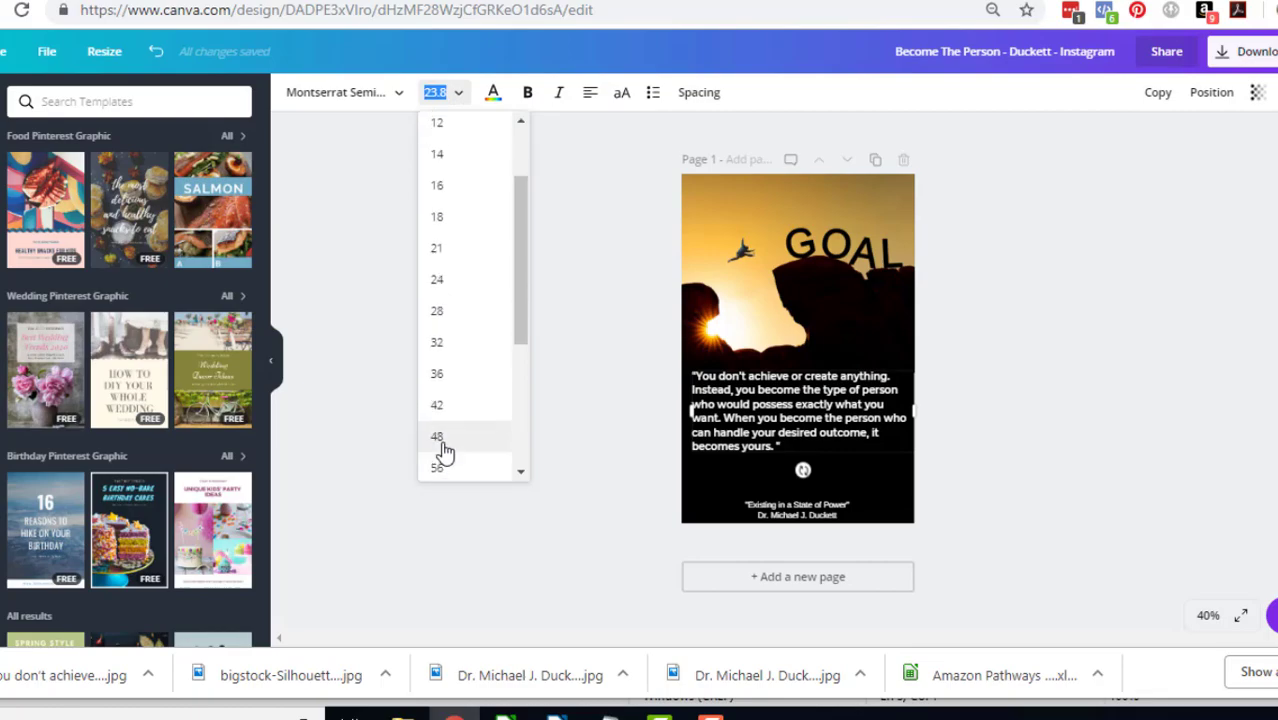
pyautogui.click(443, 448)
pyautogui.click(438, 92)
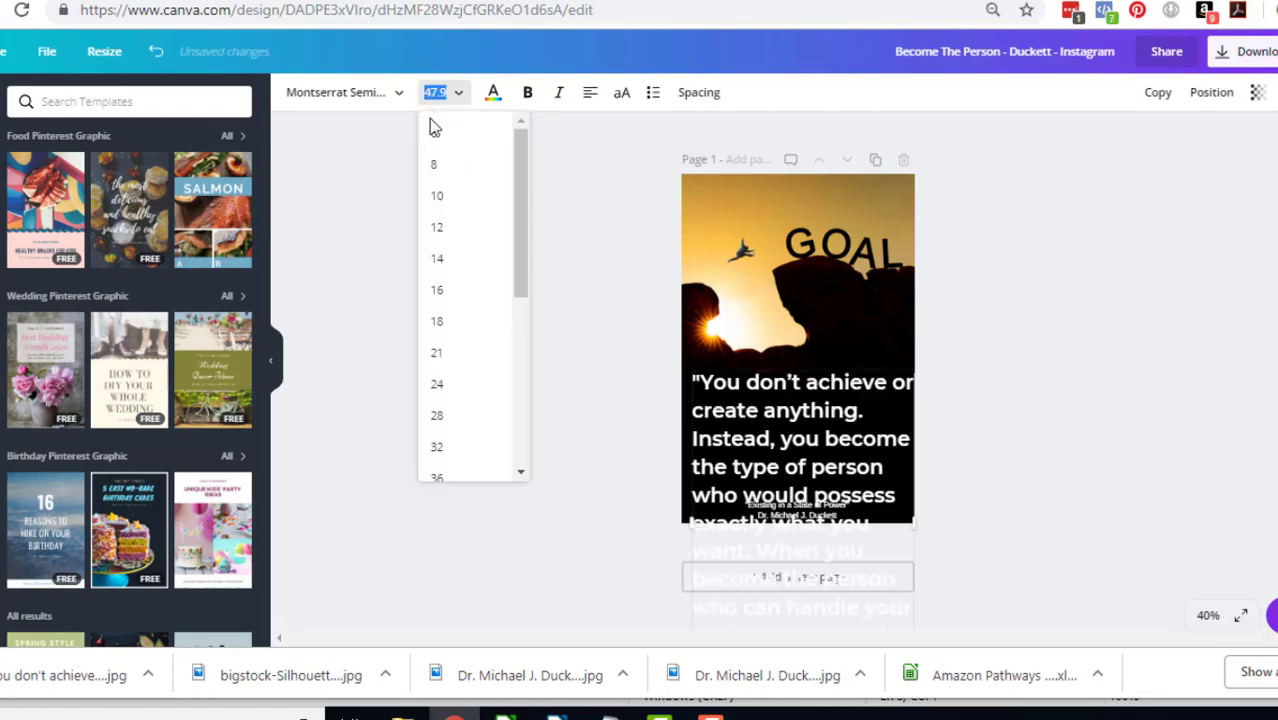
pyautogui.scroll(-3, 445, 420)
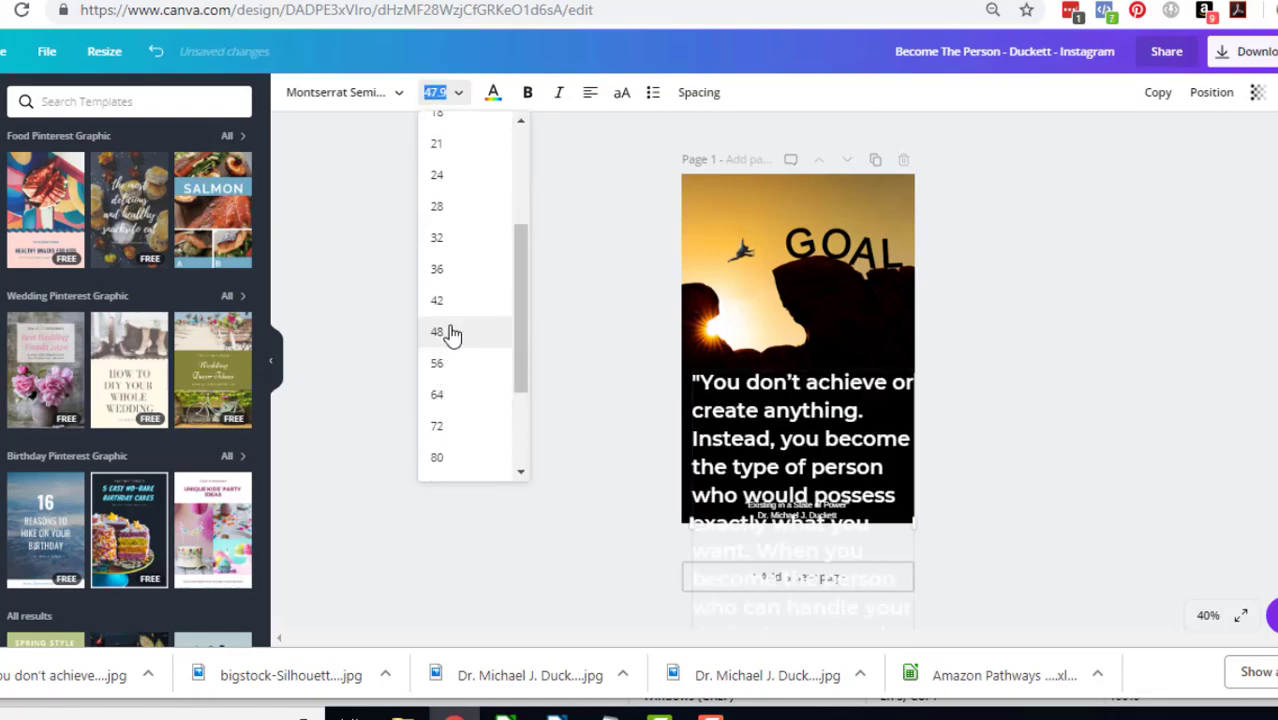
pyautogui.click(452, 178)
pyautogui.click(440, 92)
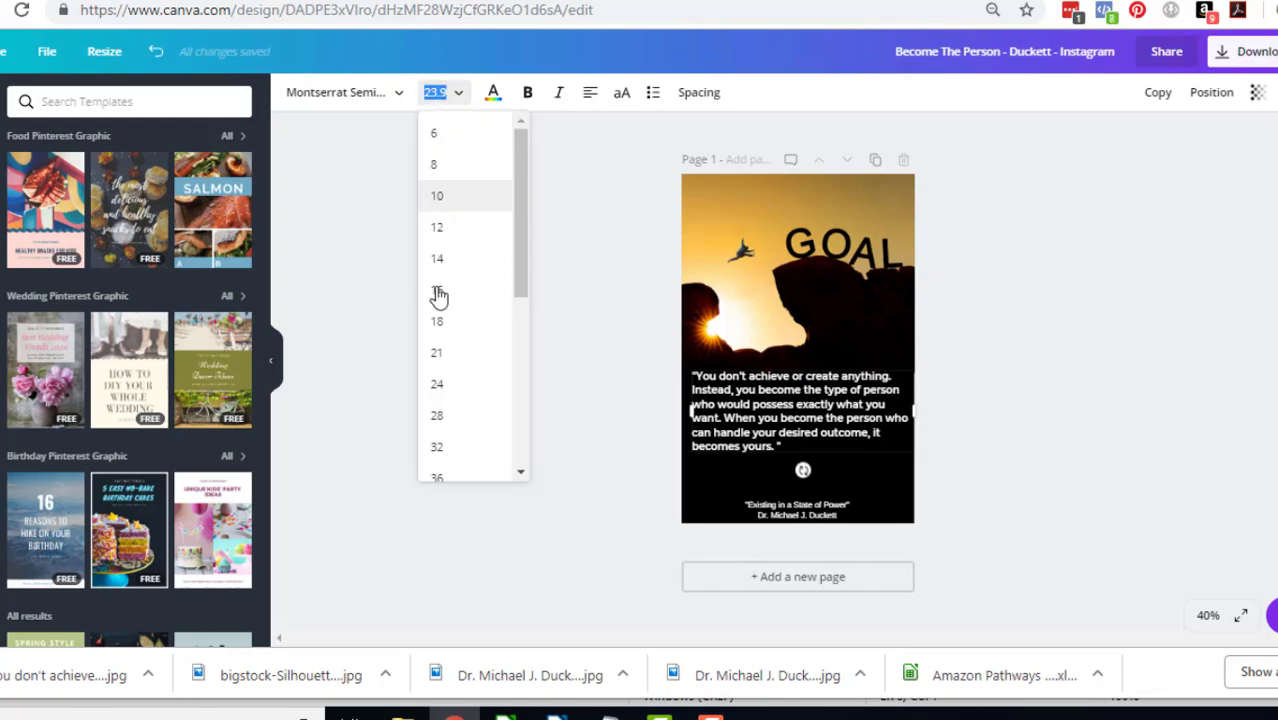
pyautogui.click(434, 443)
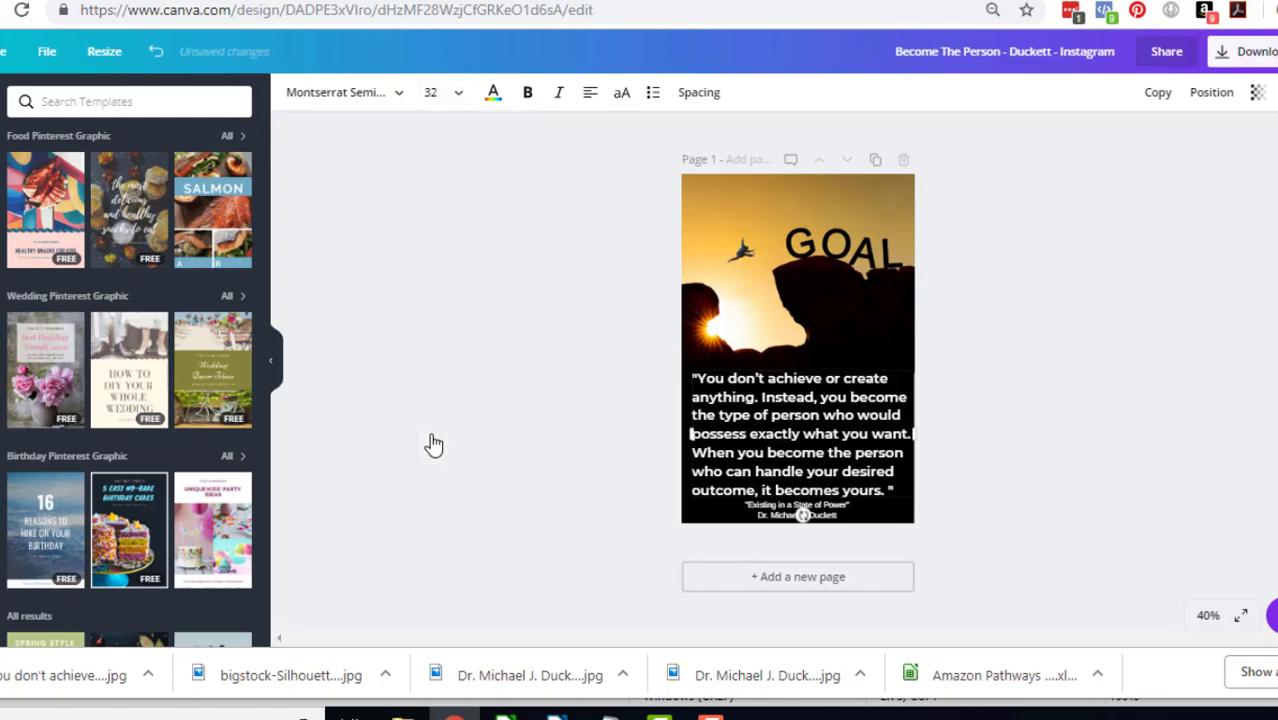
# Nudge the quote text up slightly away from the attribution and shift the GOAL image up a little
pyautogui.click(1000, 382)
pyautogui.moveTo(808, 400); pyautogui.dragTo(808, 392)
pyautogui.click(775, 512)
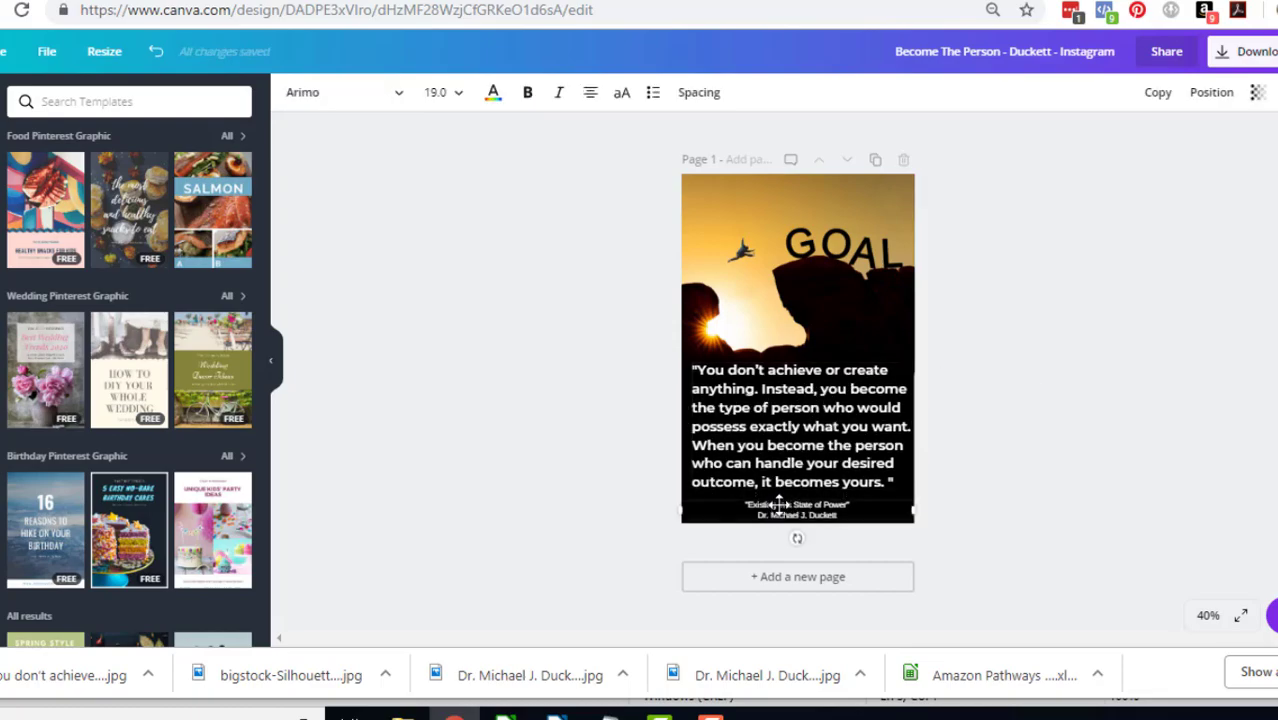
pyautogui.click(824, 314)
pyautogui.moveTo(824, 314); pyautogui.dragTo(827, 306)
pyautogui.click(1036, 354)
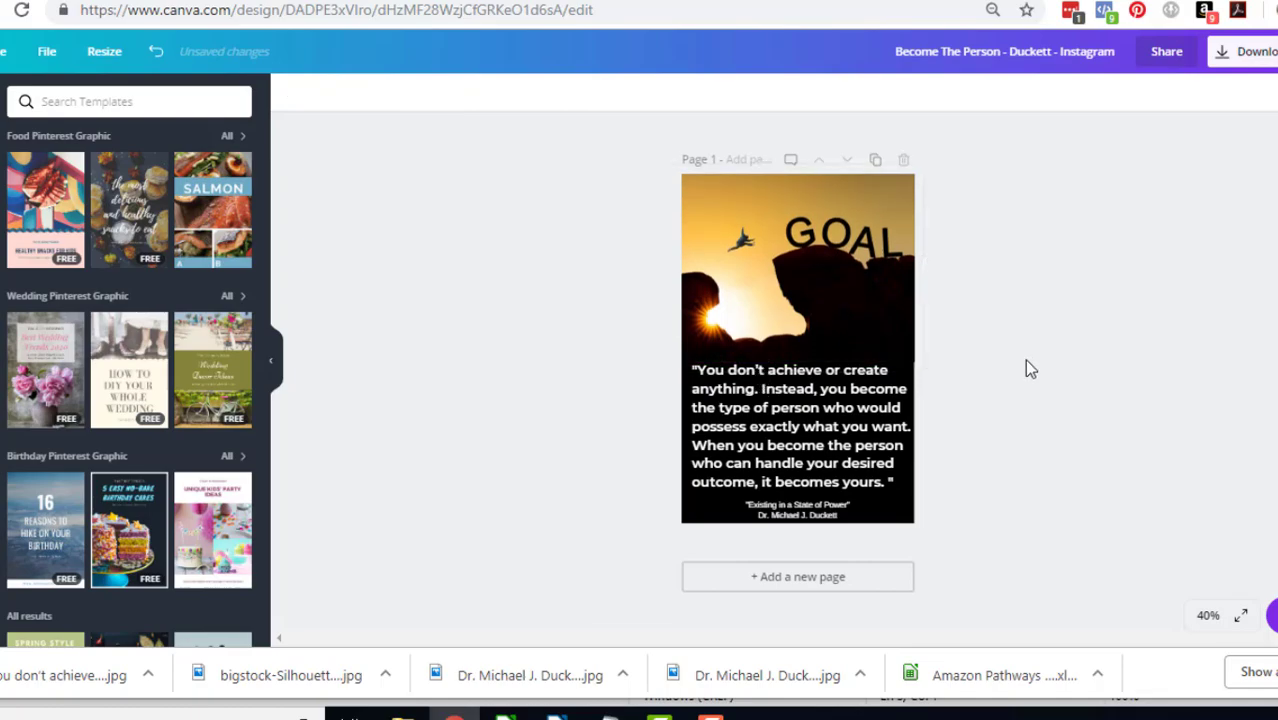
pyautogui.click(797, 510)
pyautogui.click(980, 400)
# Save the Pinterest design, and reload the author's folder after closing the open design preview
pyautogui.click(46, 51)
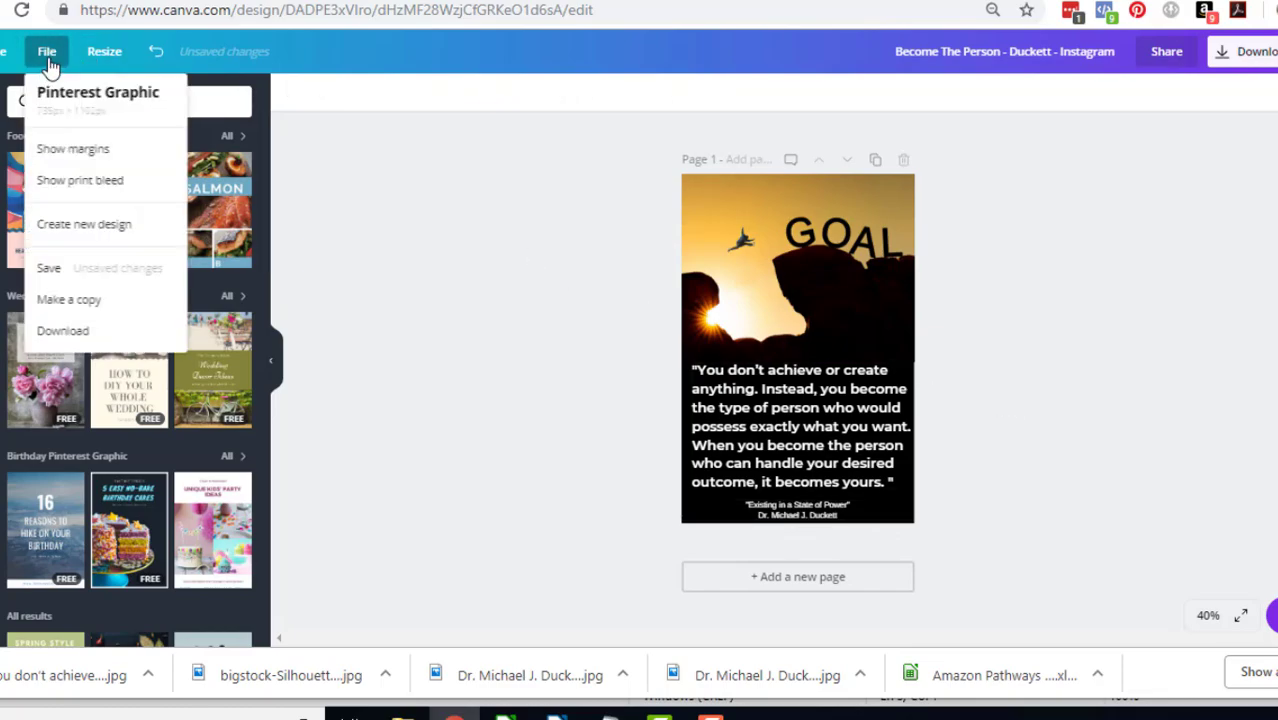
pyautogui.click(48, 270)
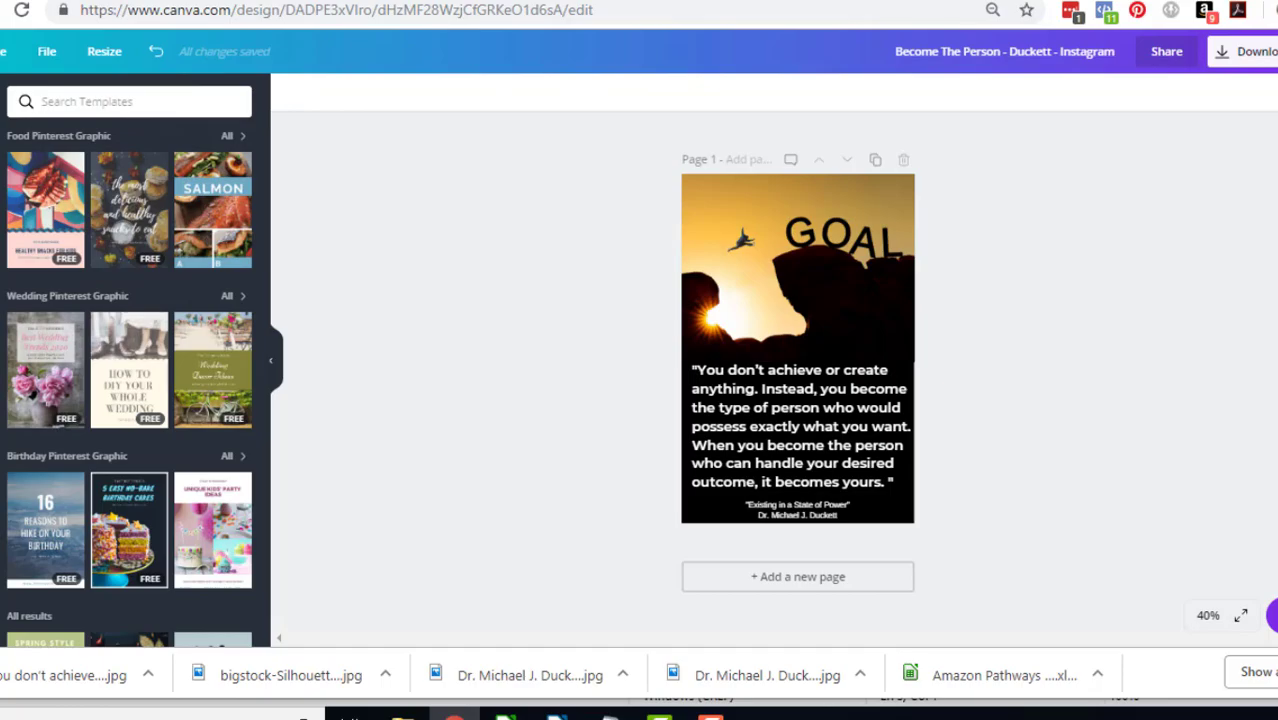
pyautogui.click(512, 1)
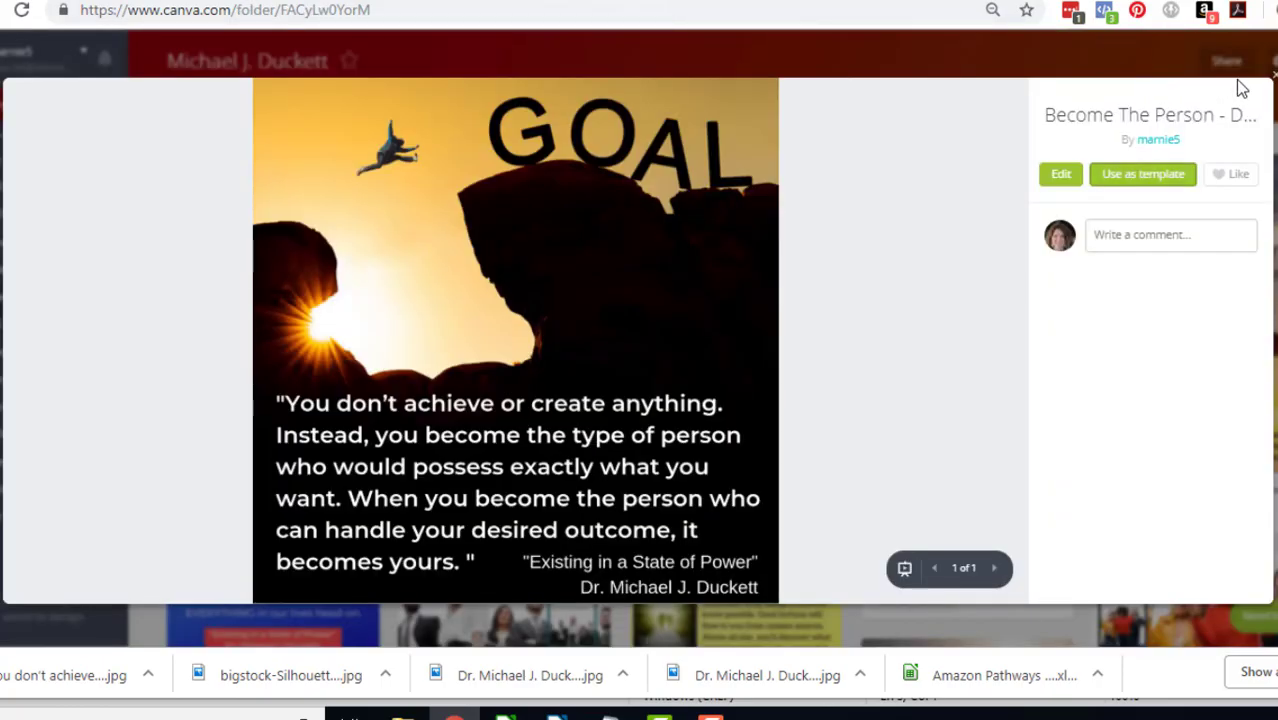
pyautogui.press('Escape')
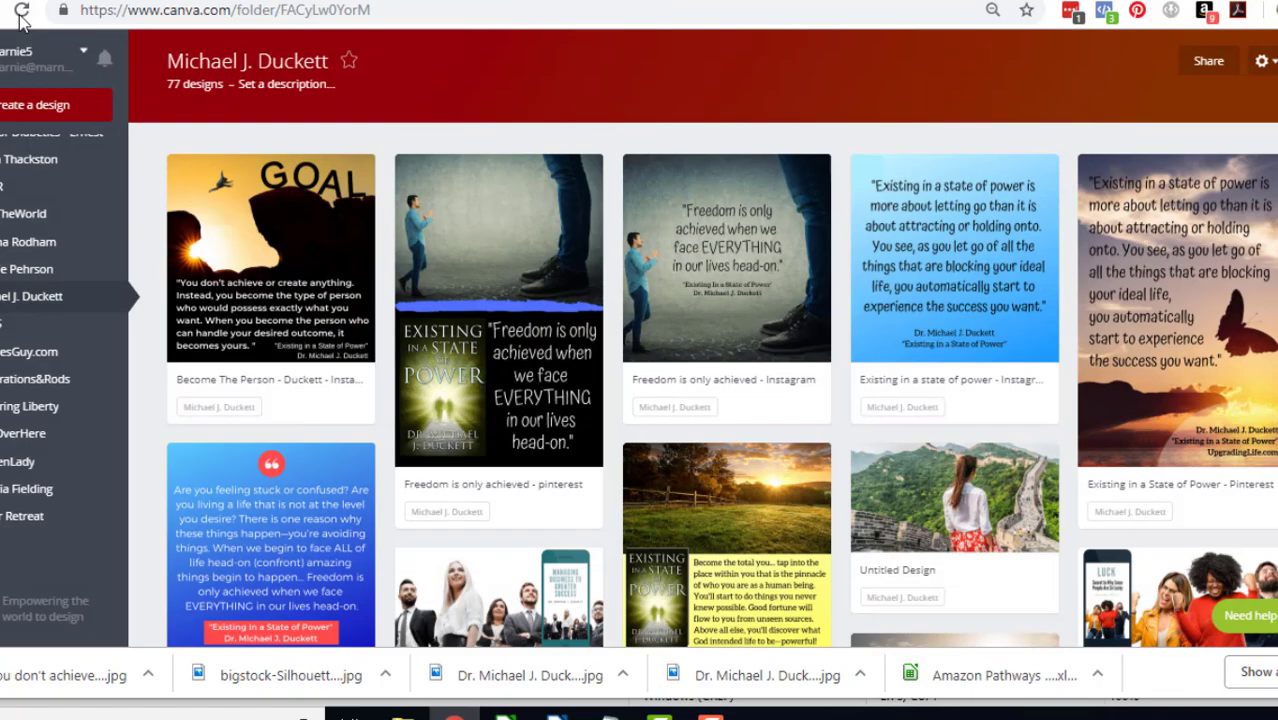
pyautogui.press('F5')
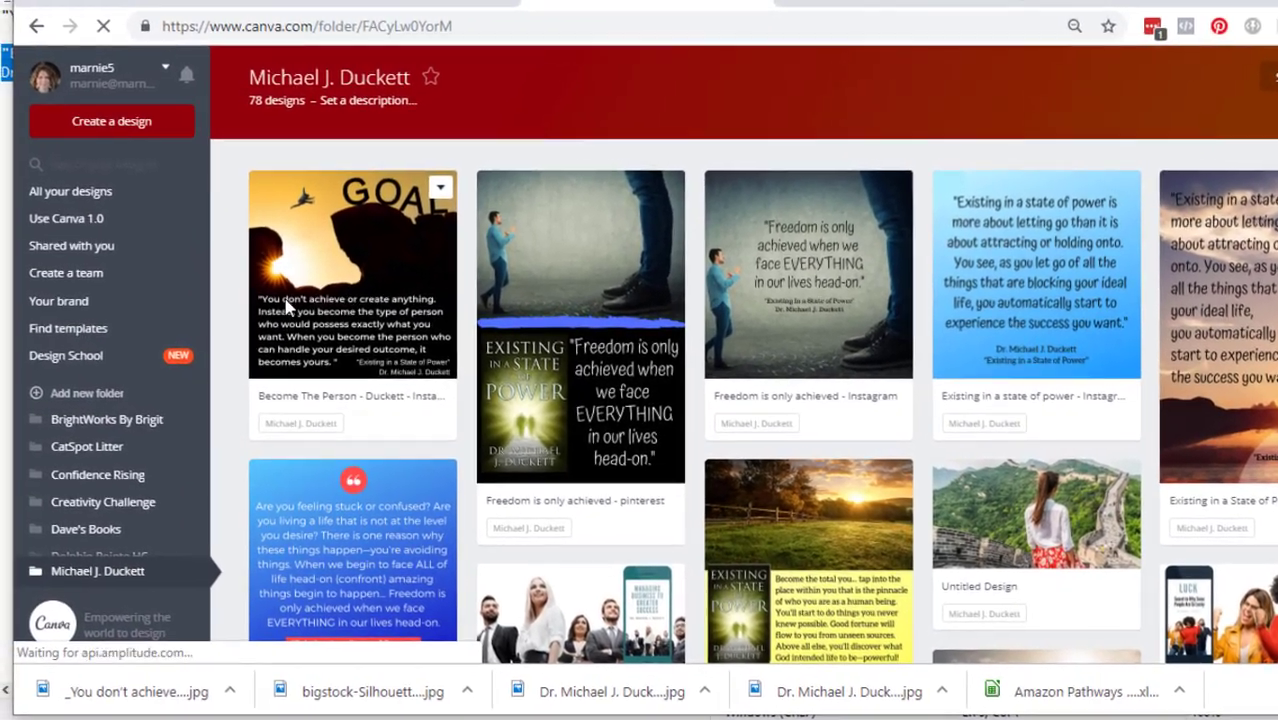
# Find the tall GOAL design among all designs and rename it, replacing "Instagram" at the end of its title with "Pinterest"
pyautogui.click(70, 200)
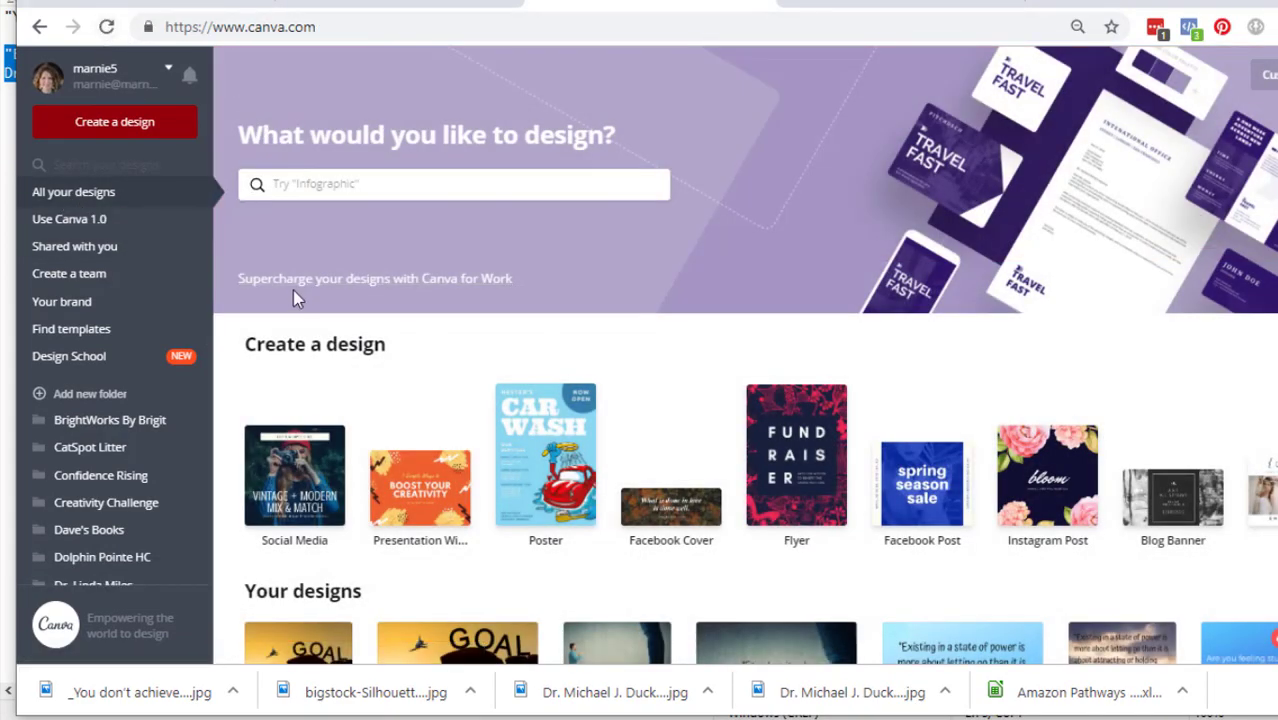
pyautogui.scroll(-3, 258, 490)
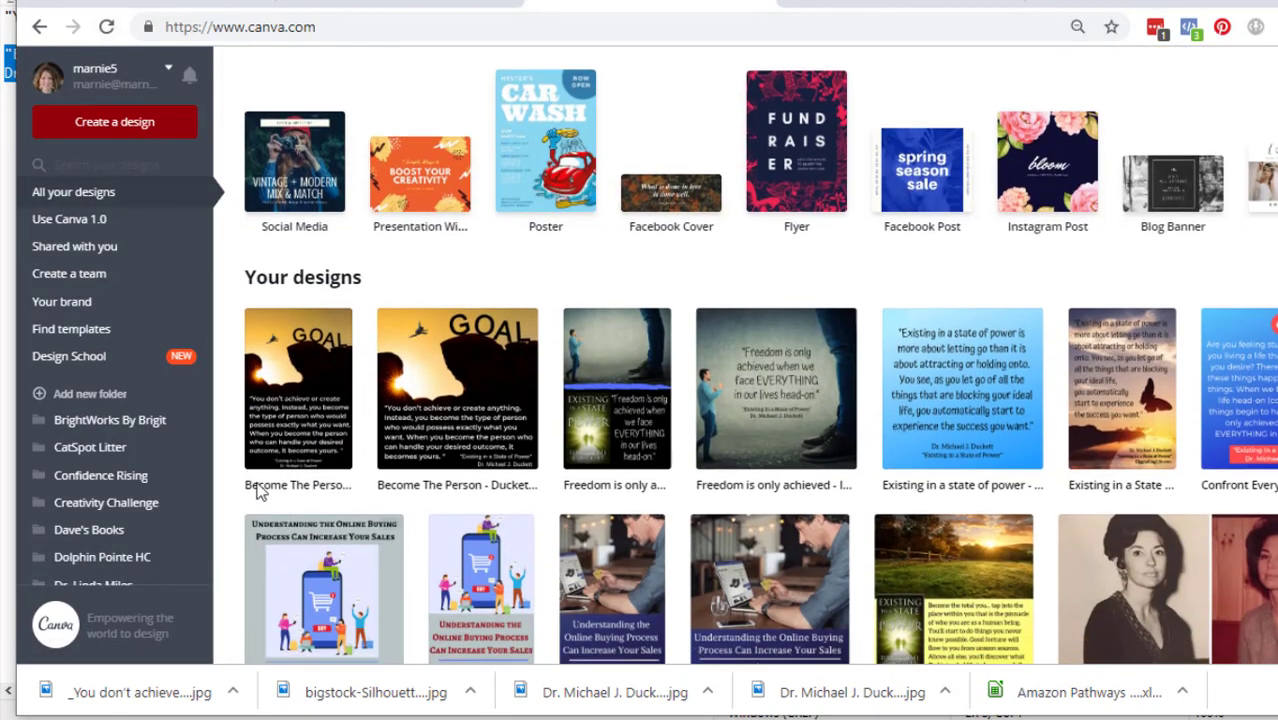
pyautogui.click(321, 490)
pyautogui.click(312, 490)
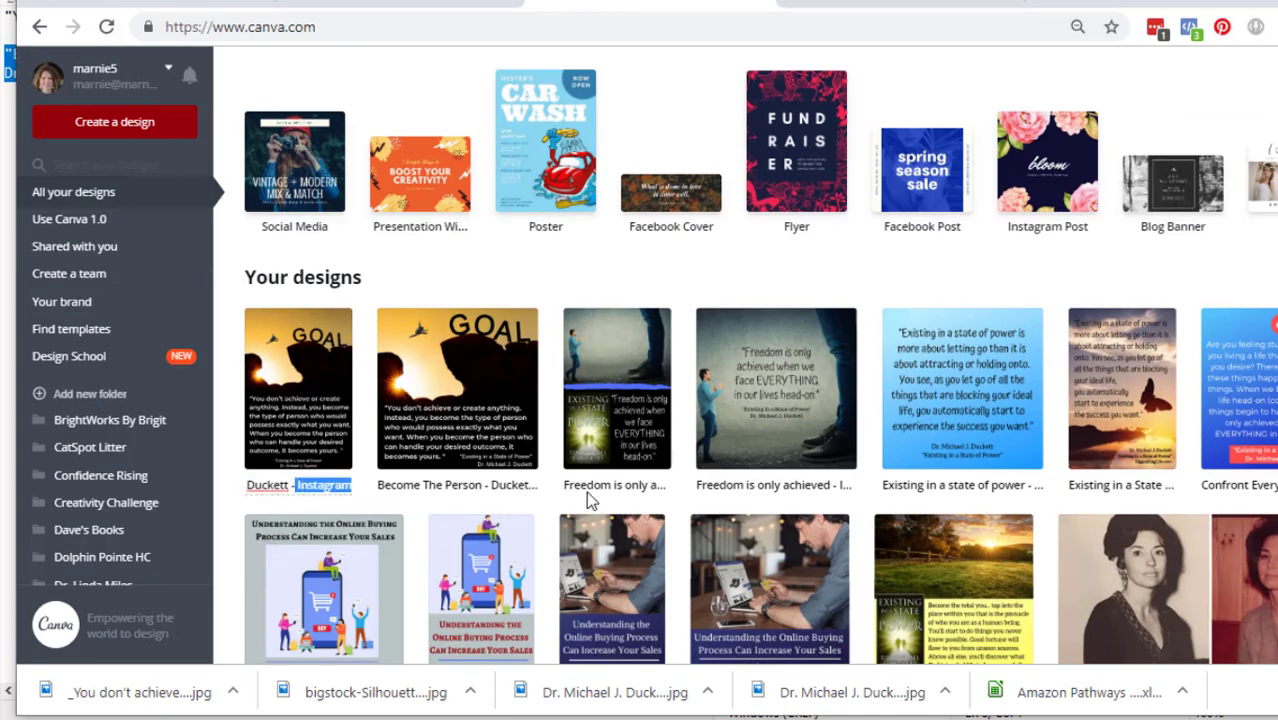
pyautogui.click(313, 488)
pyautogui.doubleClick(302, 487)
pyautogui.write('(')
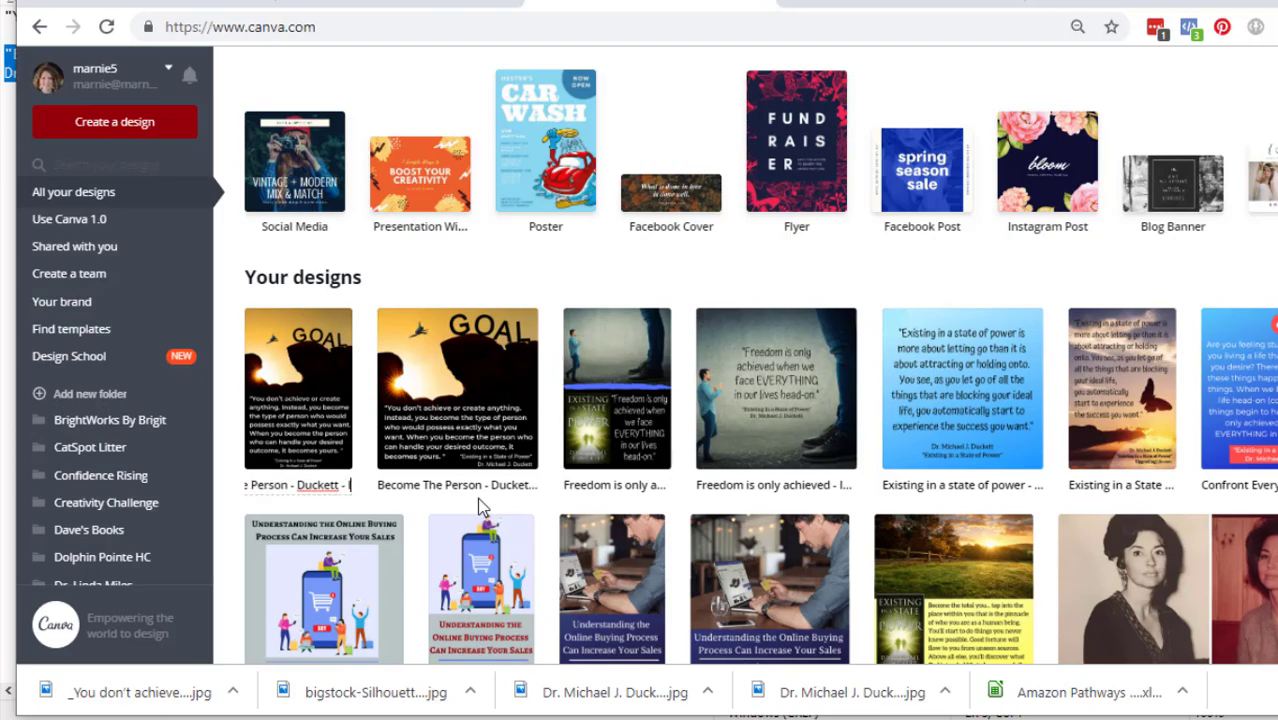
pyautogui.write('(')
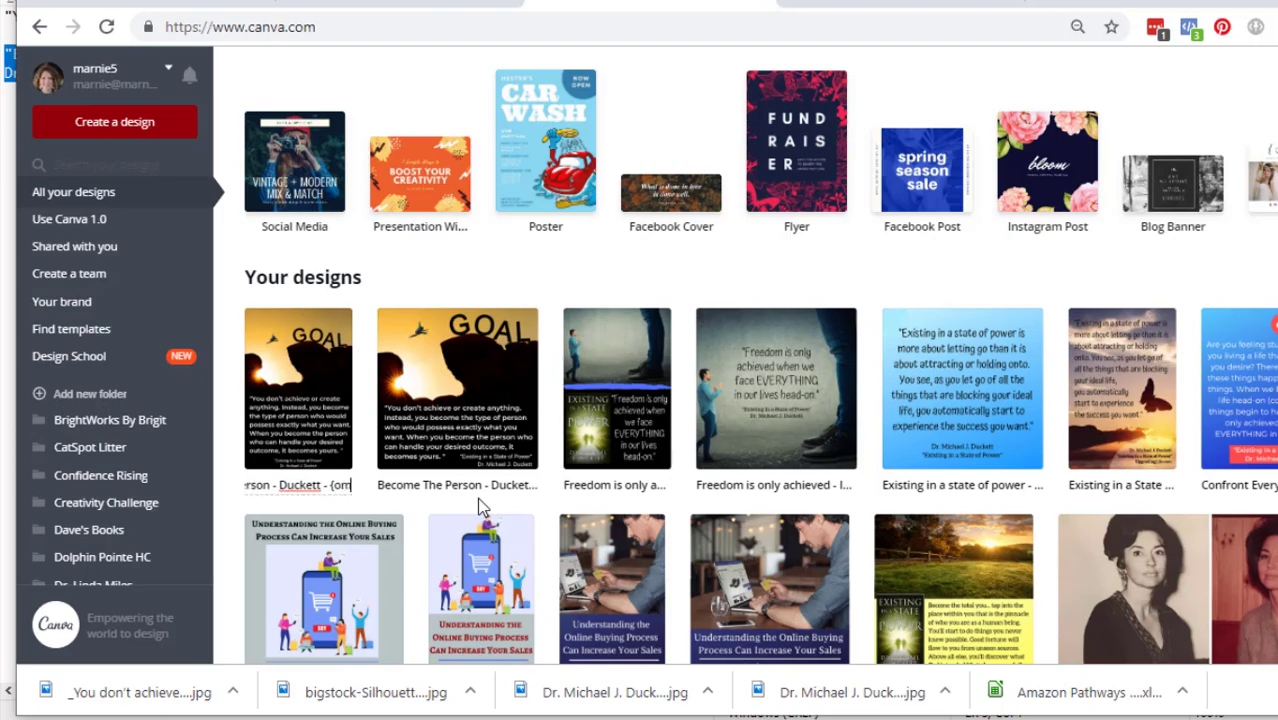
pyautogui.press('BackSpace')
pyautogui.write('Pinter')
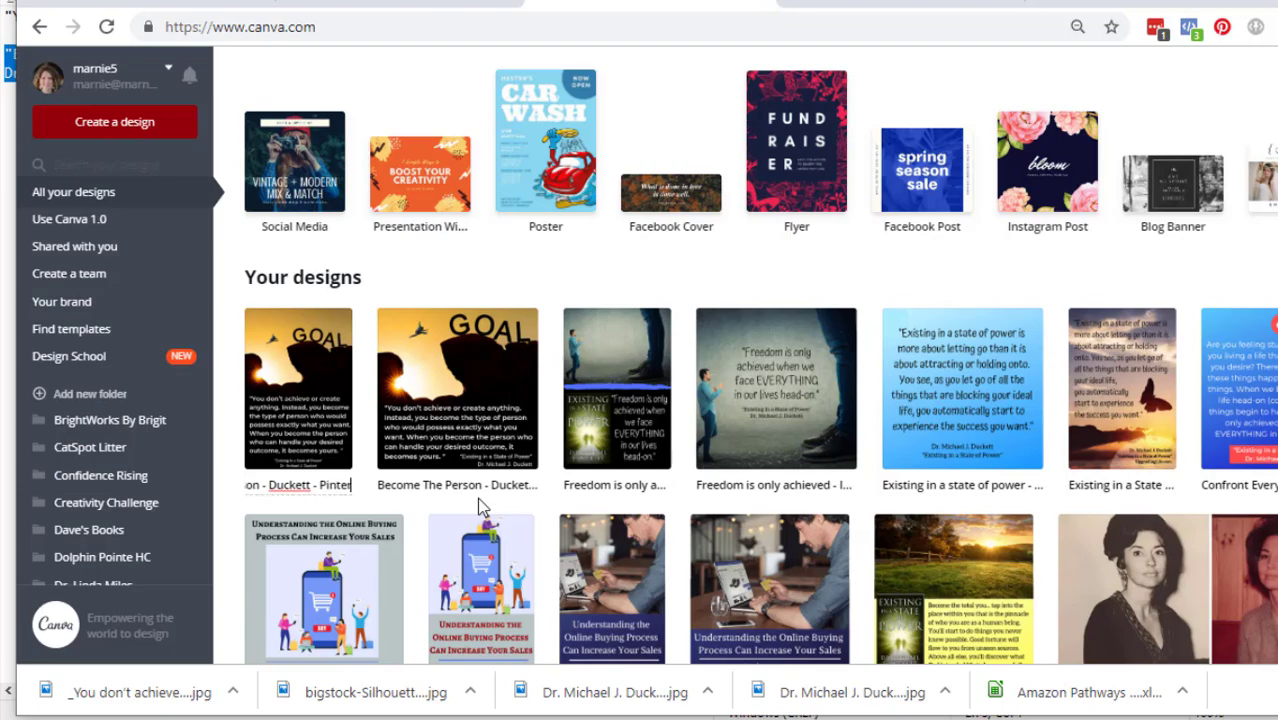
pyautogui.press('Return')
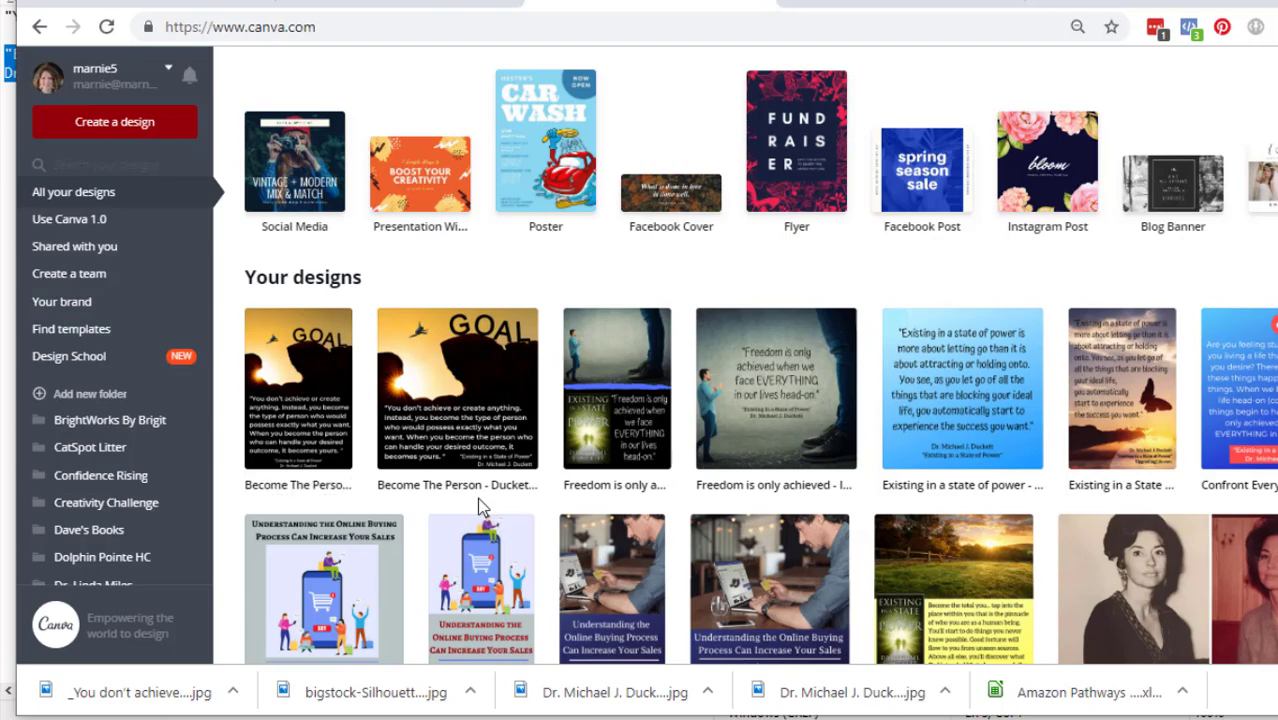
# Move the renamed Pinterest GOAL design into the author's folder
pyautogui.click(340, 322)
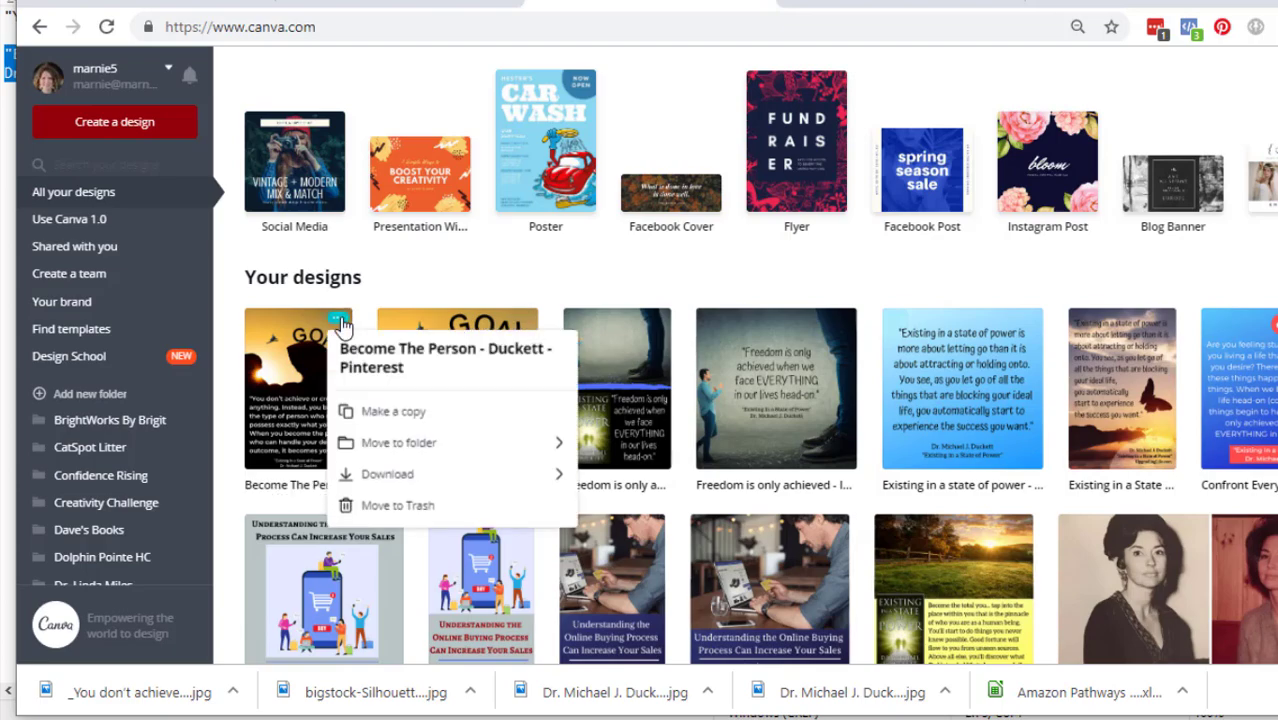
pyautogui.click(375, 442)
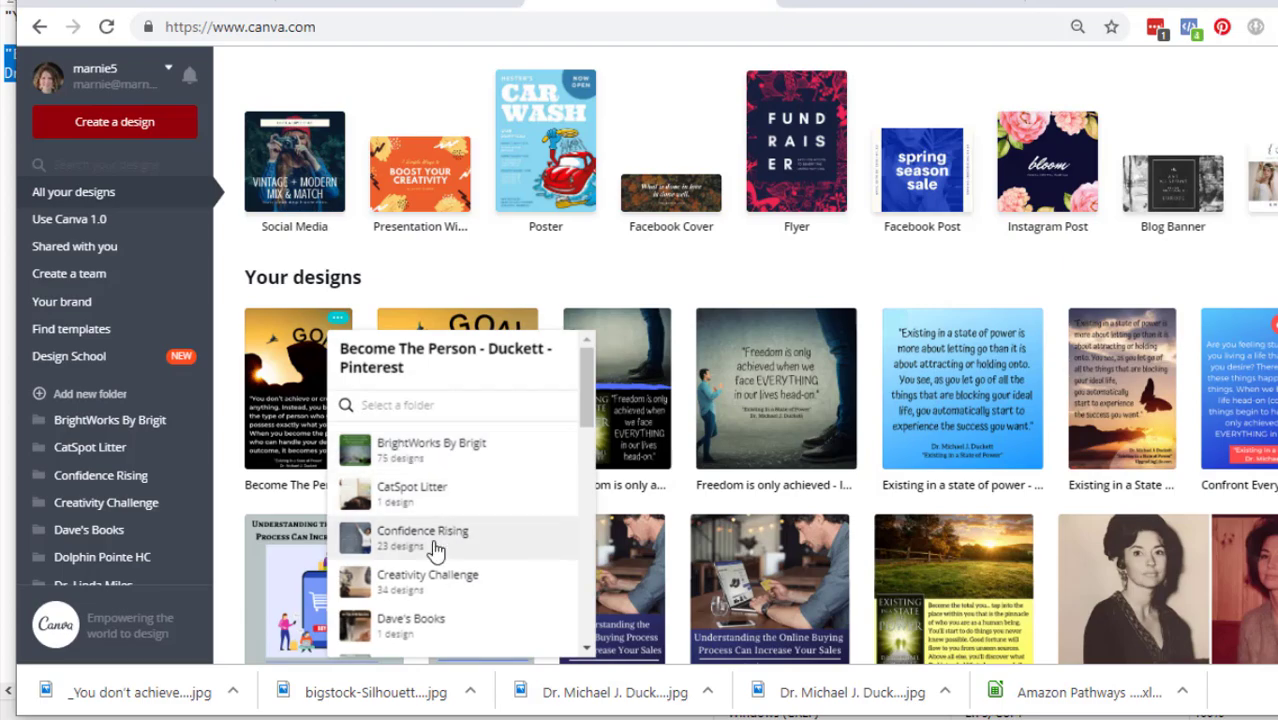
pyautogui.scroll(-5, 430, 552)
pyautogui.scroll(-1, 430, 557)
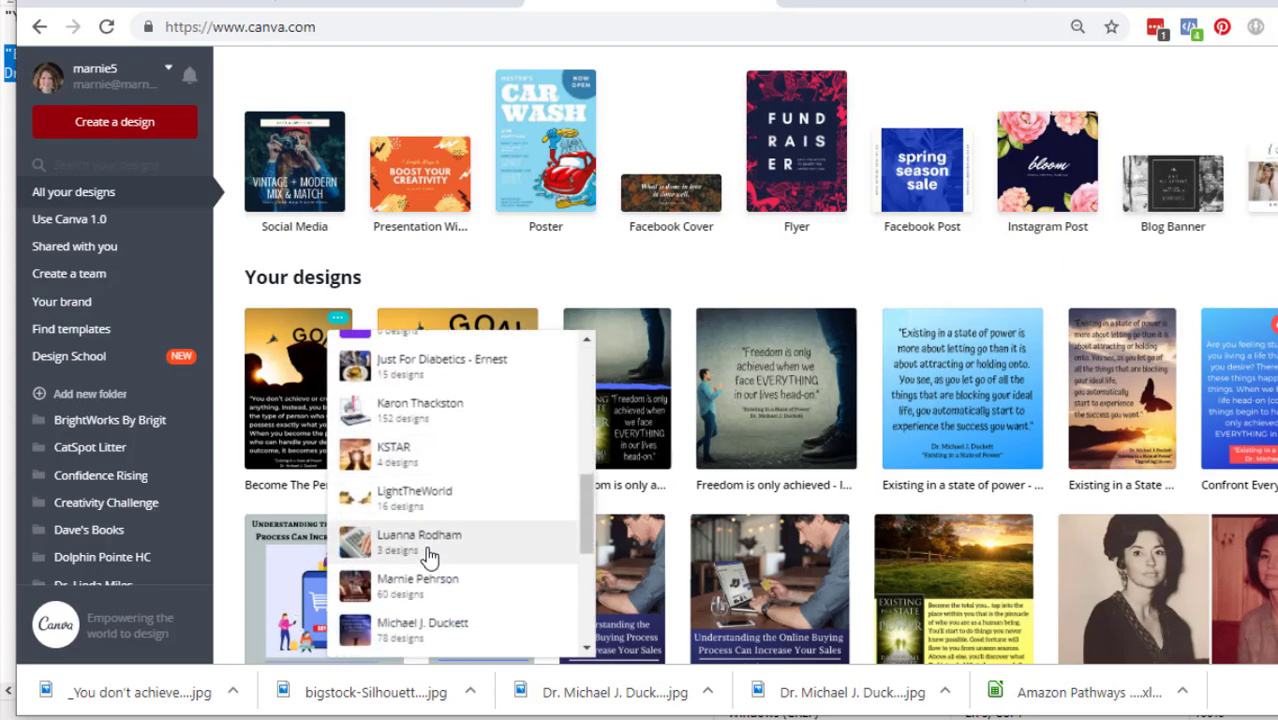
pyautogui.click(428, 628)
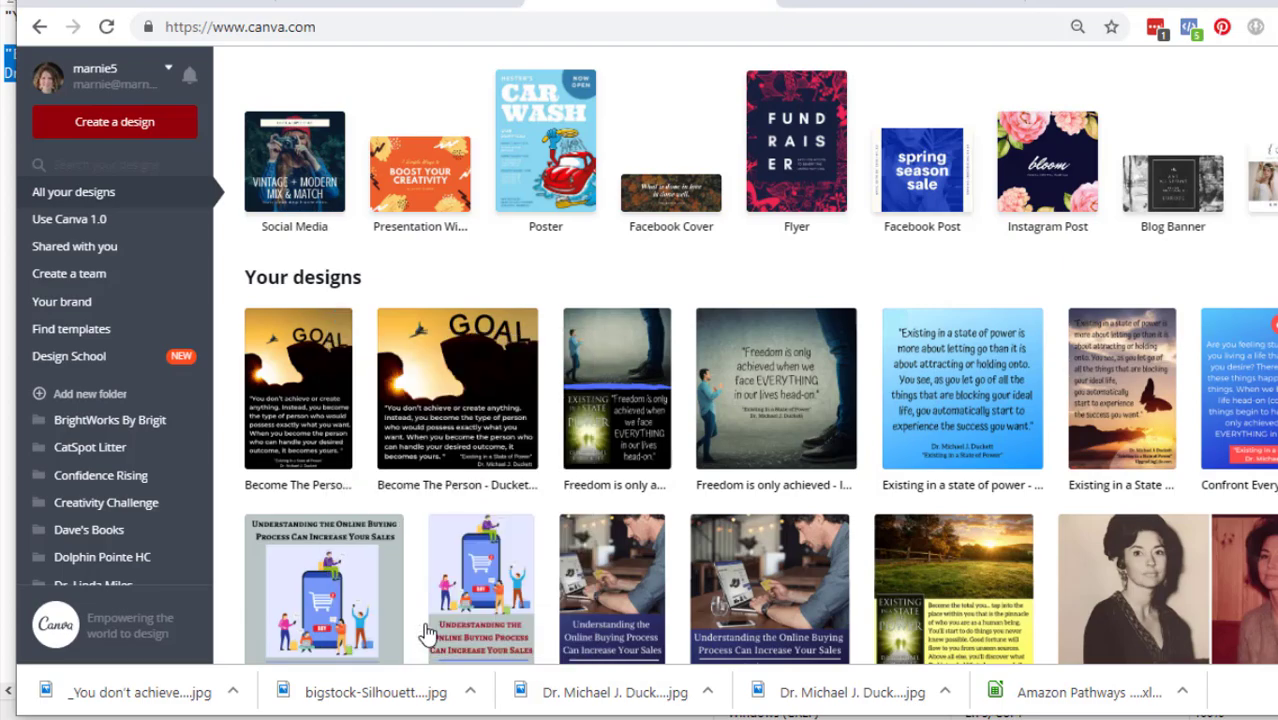
# Open the author's folder to check the filed Pinterest design
pyautogui.scroll(-2, 134, 528)
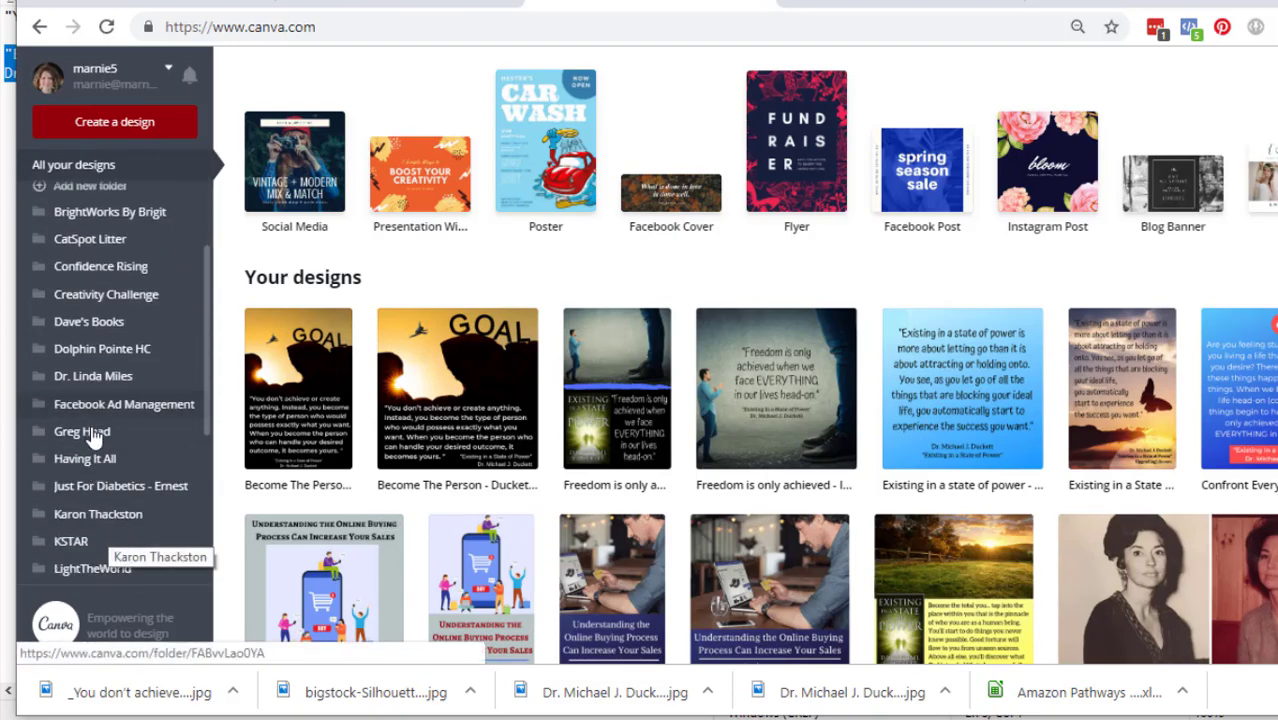
pyautogui.scroll(-3, 92, 430)
pyautogui.click(97, 542)
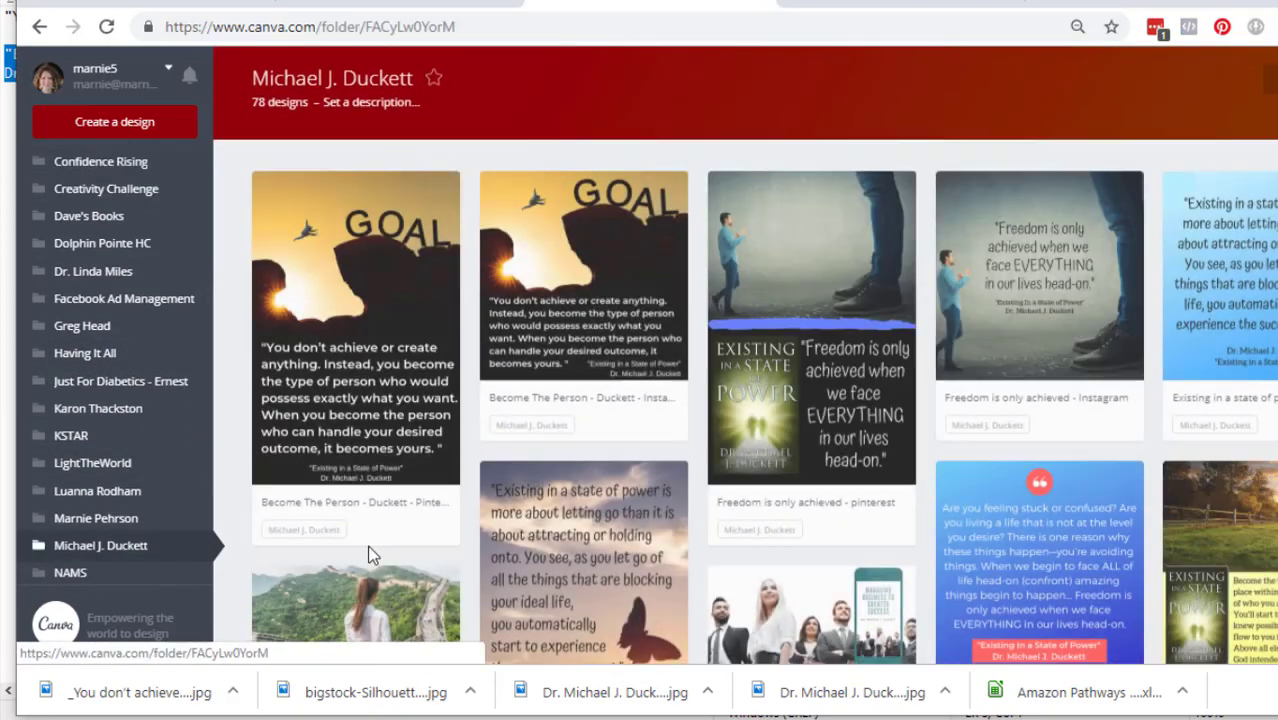